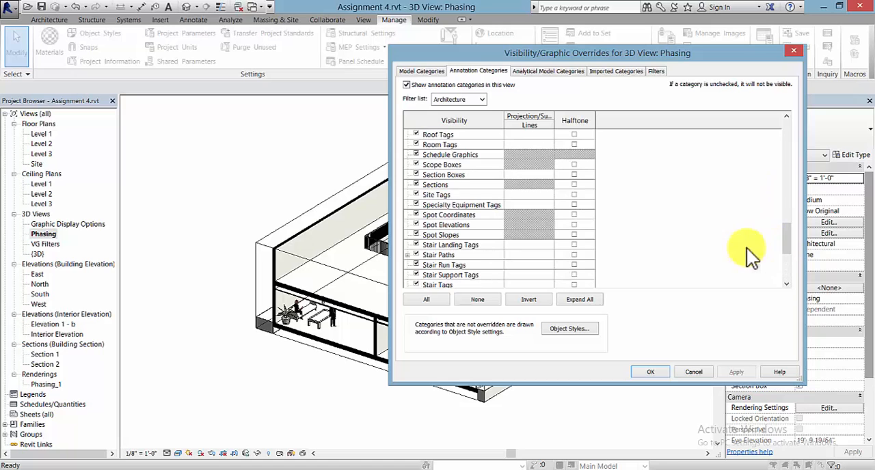
Step: Turn off the visibility of the Section Boxes annotation category in the Phasing 3D view and confirm the overrides
left_click(417, 175)
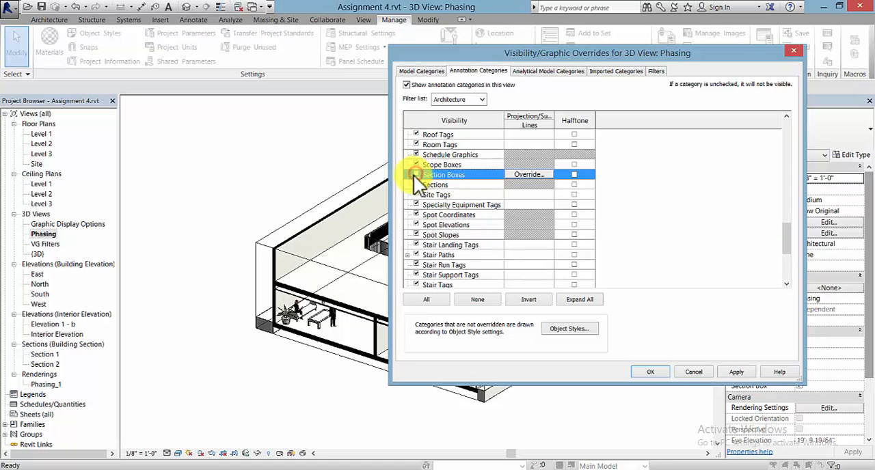
left_click(650, 372)
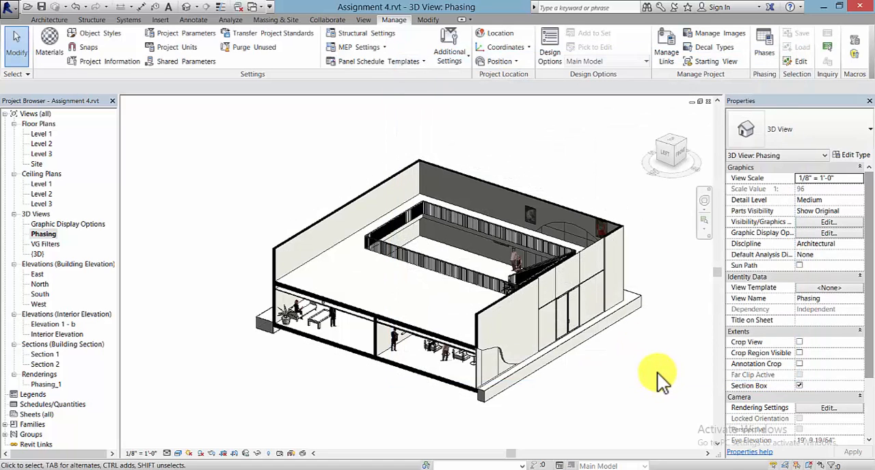
middle_click_drag(657, 373, 789, 385)
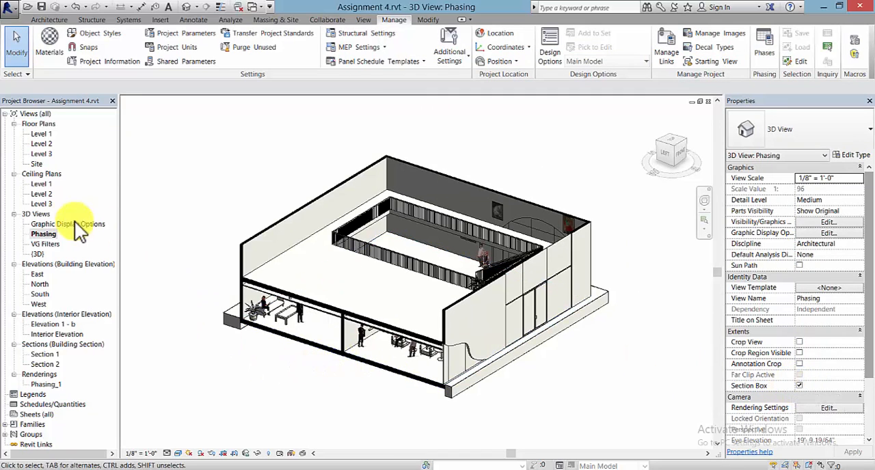
Step: Open the Graphic Display Options 3D view and hide its section box through the Visibility/Graphic Overrides
double_click(61, 224)
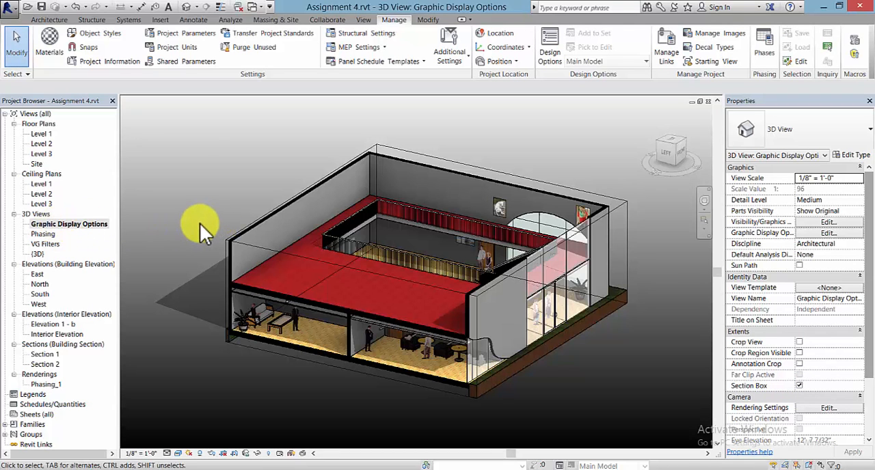
key("v")
key("g")
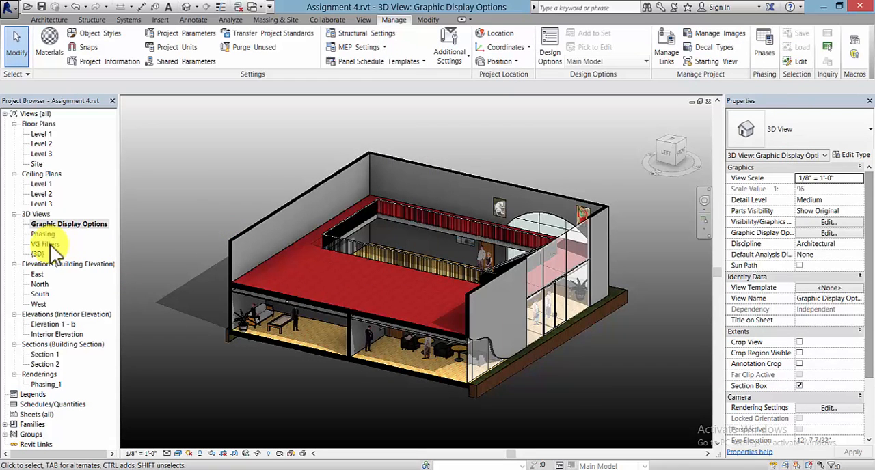
Step: Open the VG Filters 3D view and bring up the filter settings of its Visibility/Graphic Overrides
double_click(46, 244)
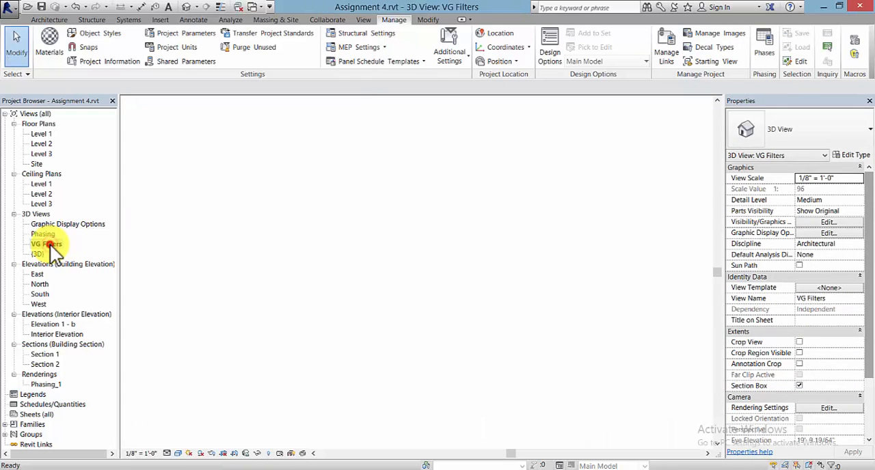
scroll(236, 267, "down", 1)
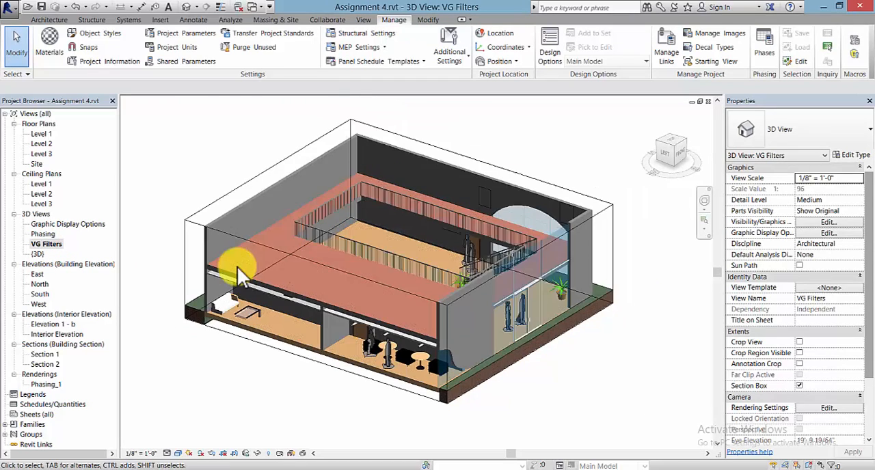
middle_click_drag(235, 268, 286, 308)
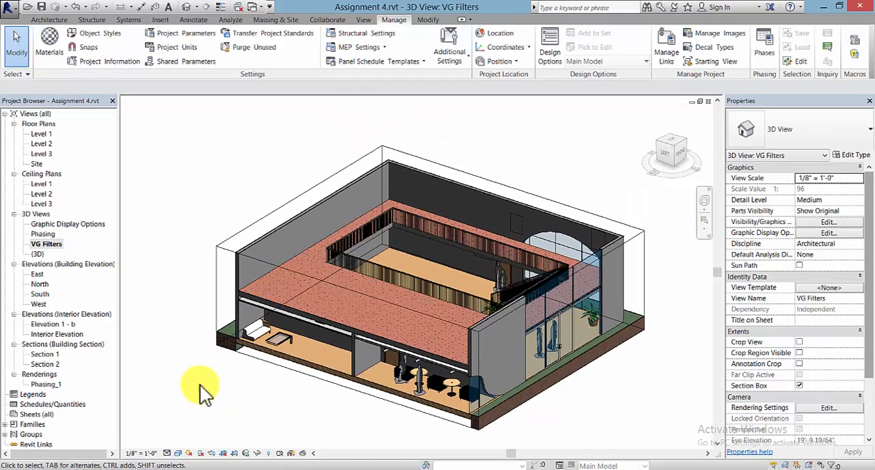
key("v")
key("g")
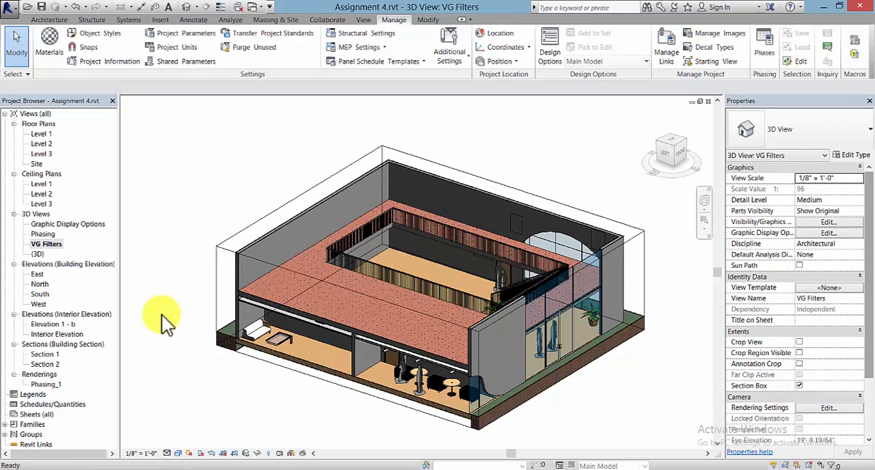
left_click_drag(665, 51, 450, 56)
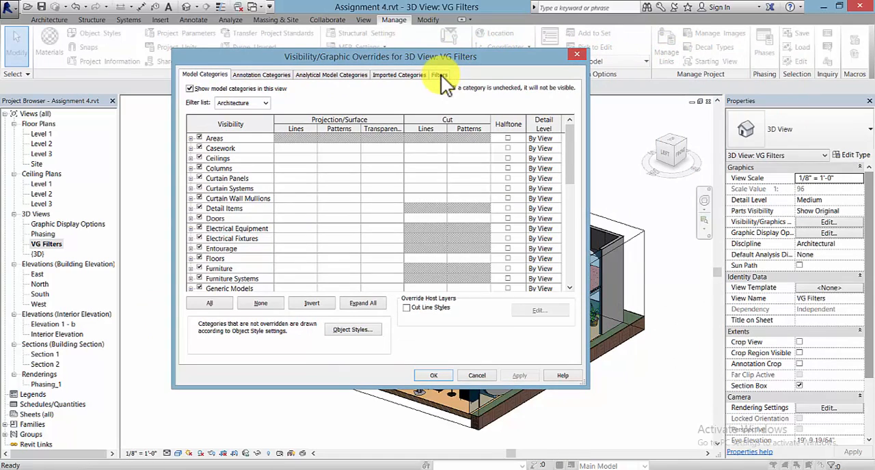
left_click(441, 75)
left_click_drag(448, 56, 567, 54)
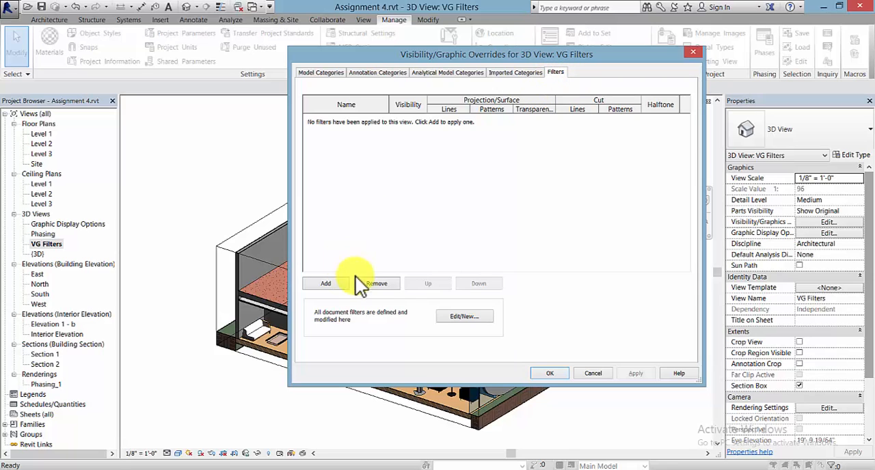
Step: Create a new criteria-based view filter named "Fire Rated"
left_click(333, 288)
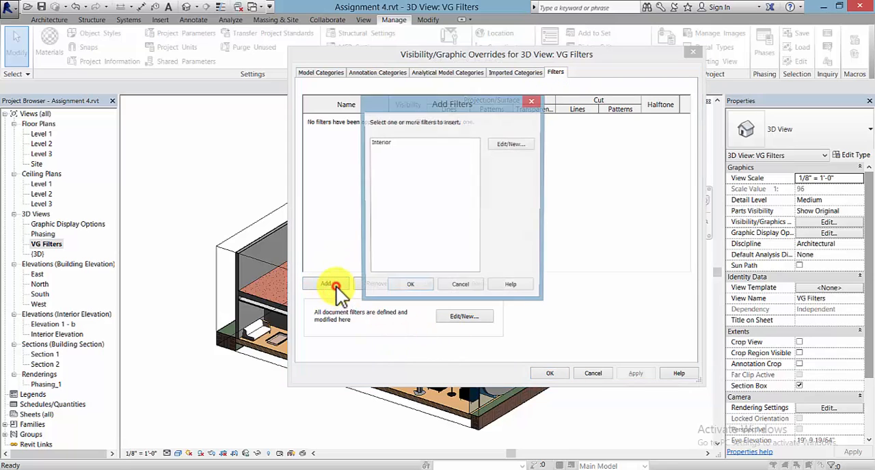
left_click_drag(476, 114, 523, 99)
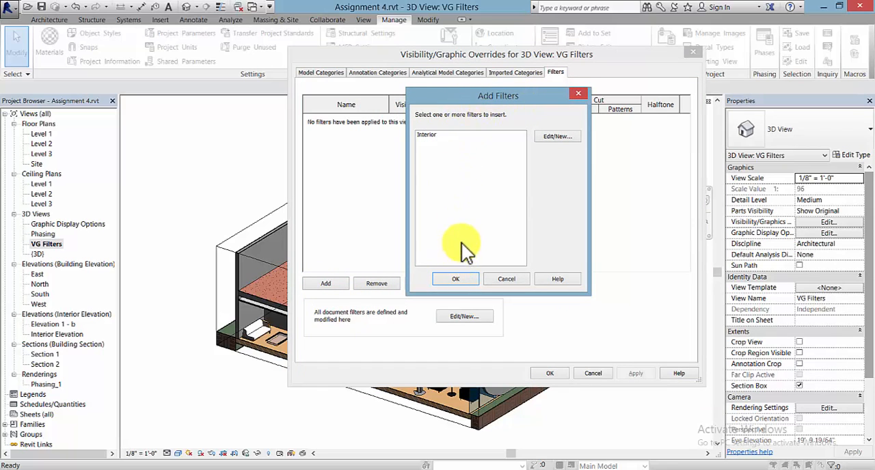
left_click(561, 138)
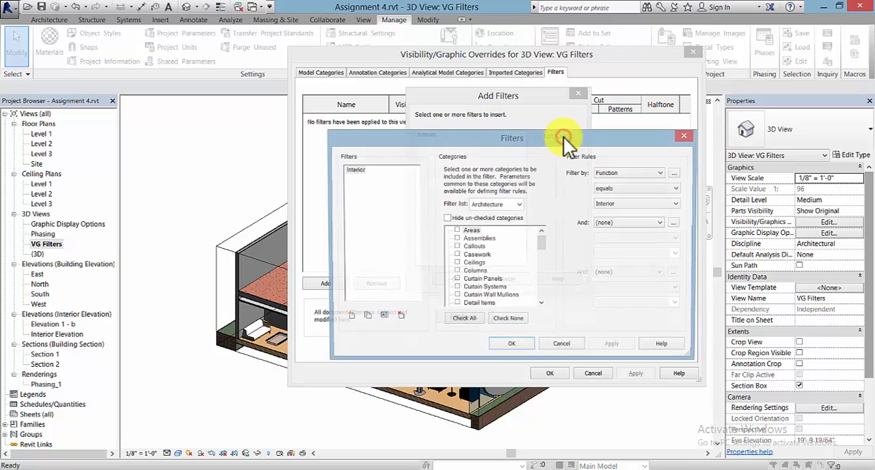
left_click_drag(537, 139, 535, 157)
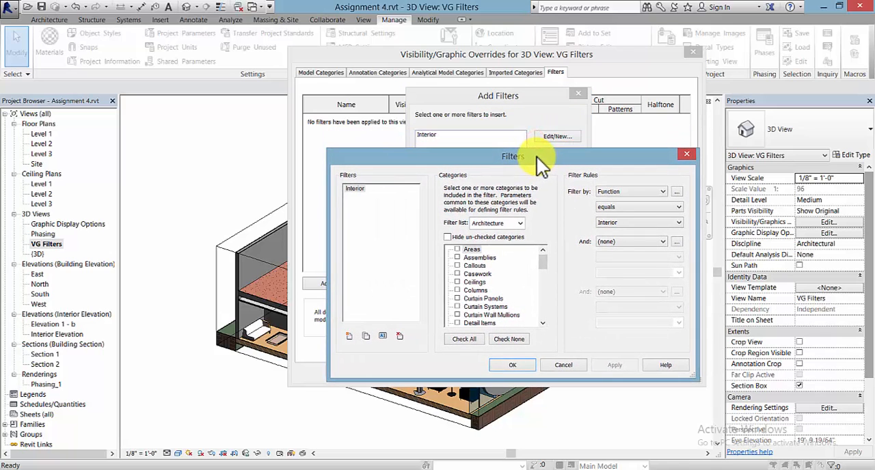
left_click(349, 336)
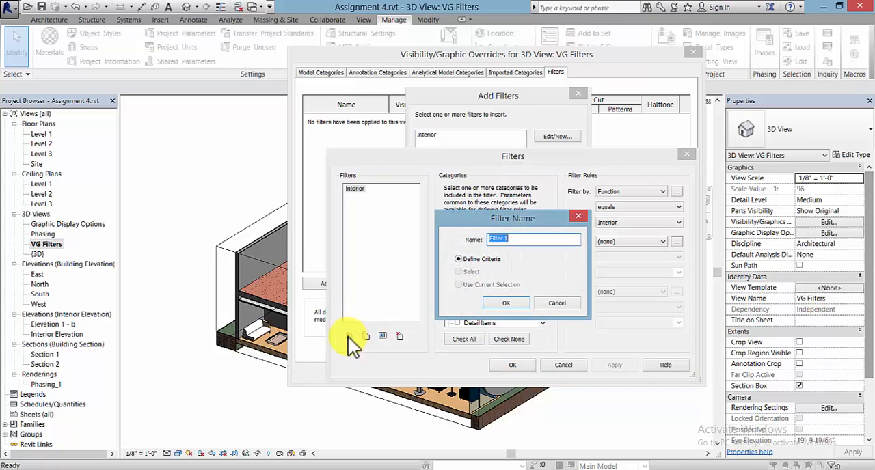
type("Fire Rated")
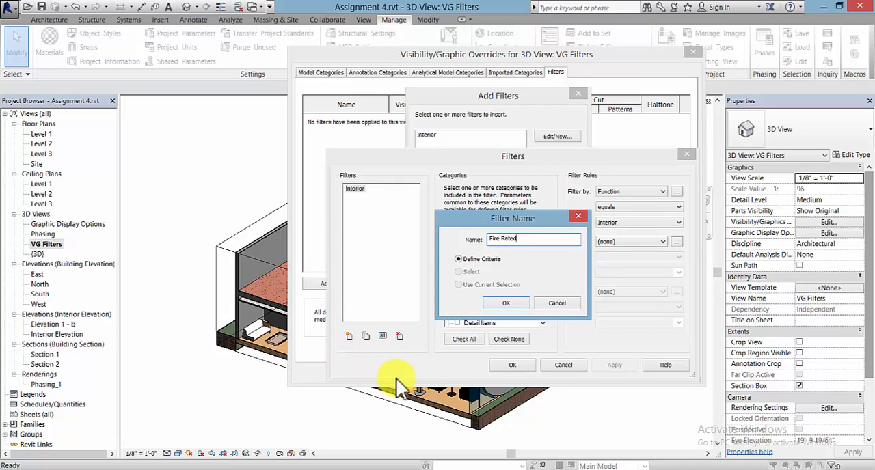
left_click(506, 304)
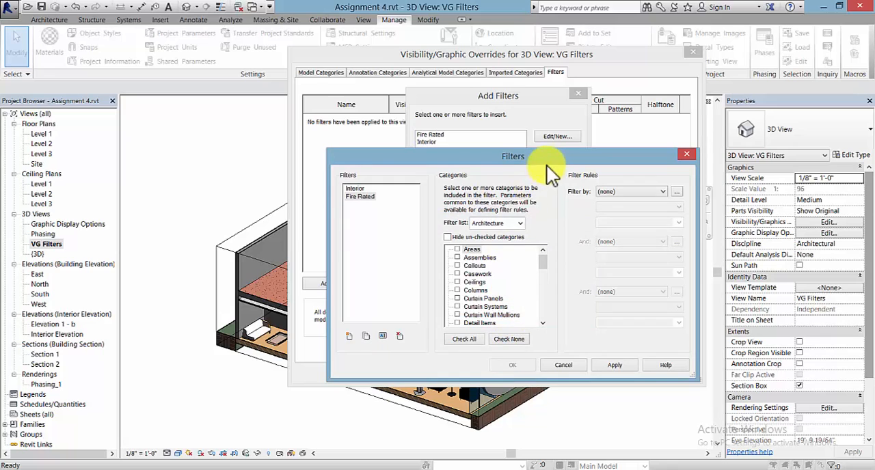
Step: Include the Walls category in the Fire Rated filter
left_click_drag(552, 160, 576, 144)
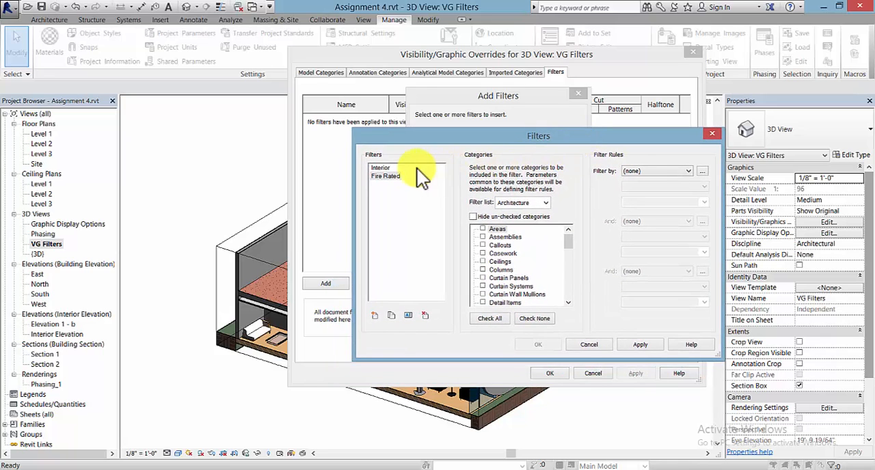
left_click(387, 177)
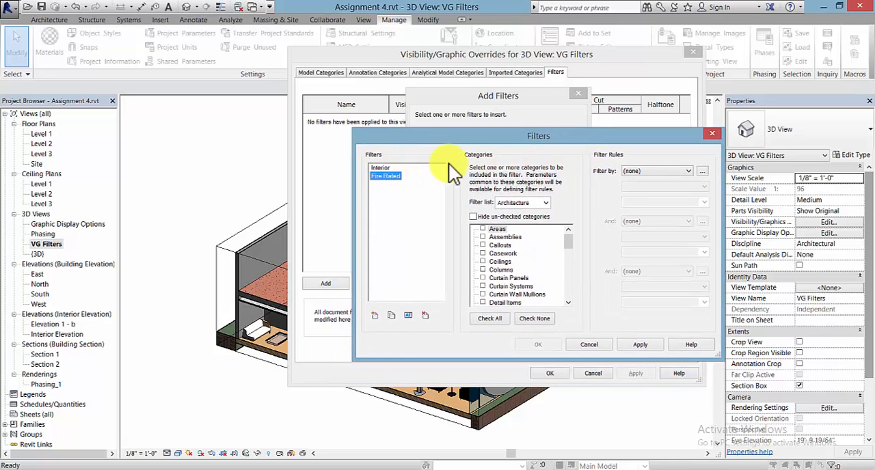
left_click_drag(567, 241, 569, 308)
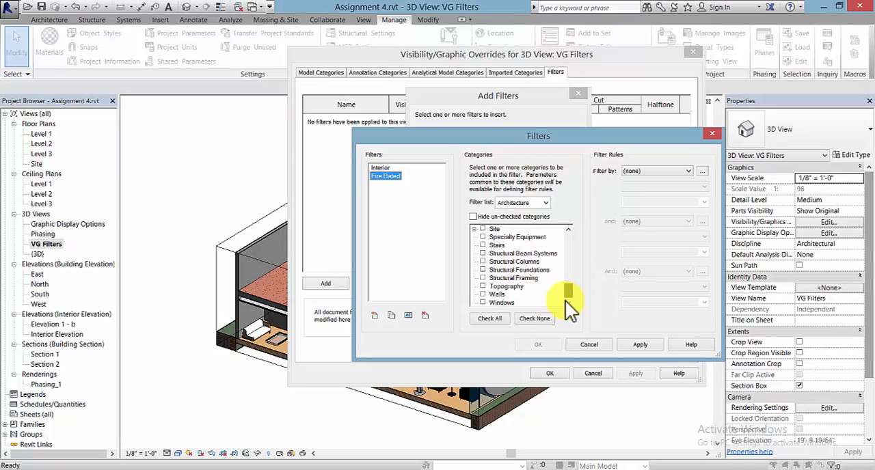
left_click(483, 293)
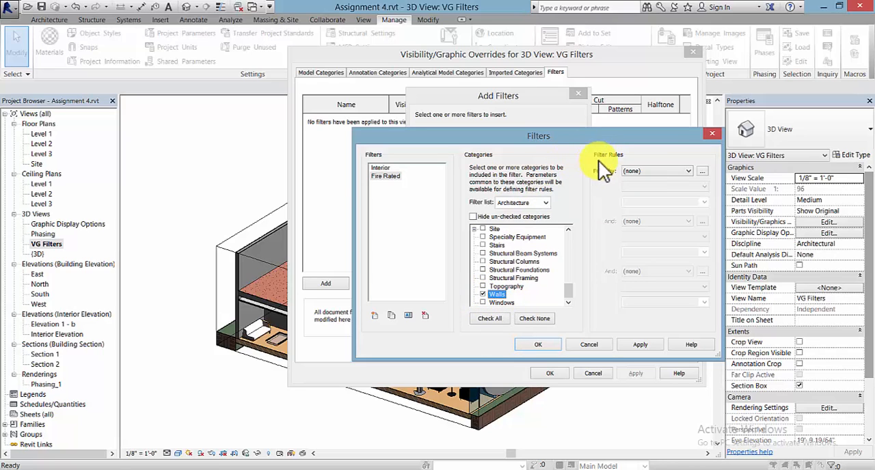
Step: Define the Fire Rated filter's rule as Fire Rating equals 2, then apply and confirm the filter definition
left_click(685, 171)
mouse_move(715, 194)
left_mouse_down()
mouse_move(714, 226)
mouse_move(716, 190)
left_mouse_up()
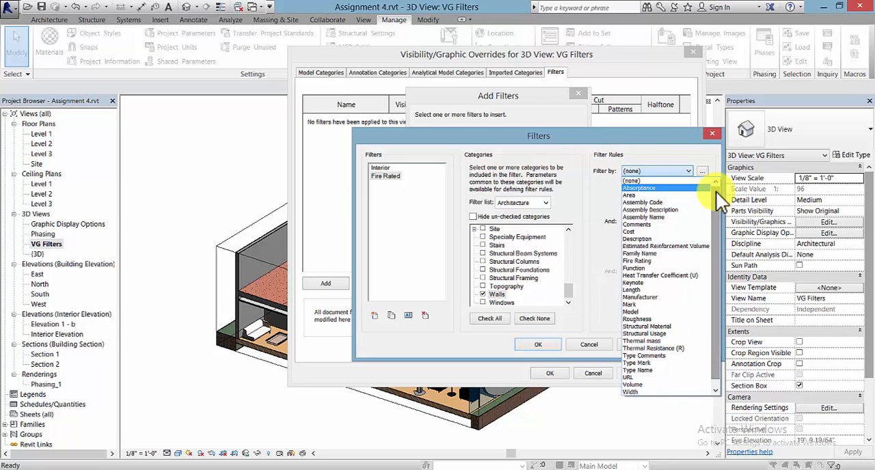
left_click(655, 263)
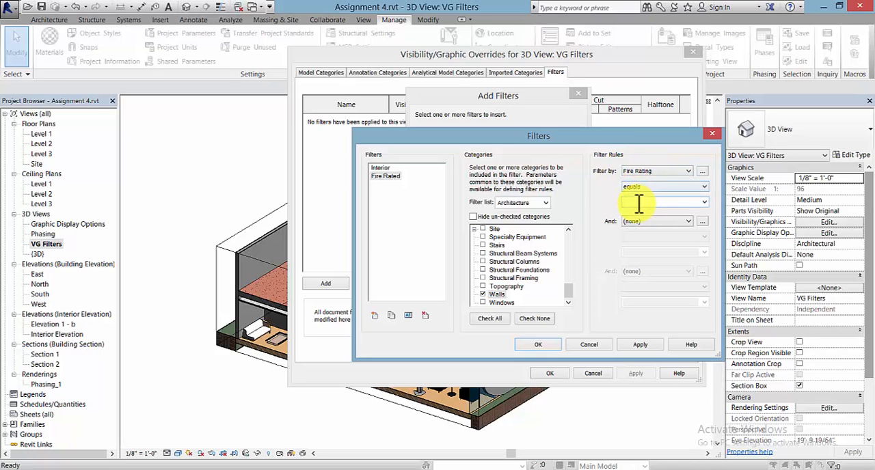
left_click(639, 203)
type("2")
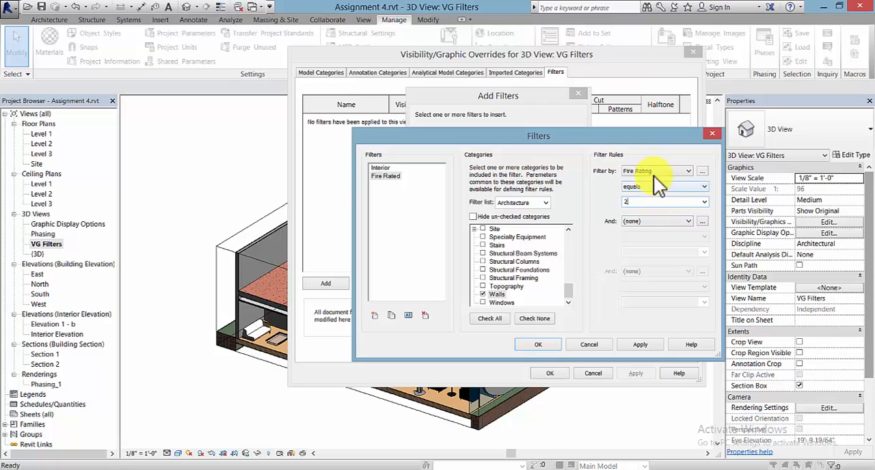
left_click(654, 187)
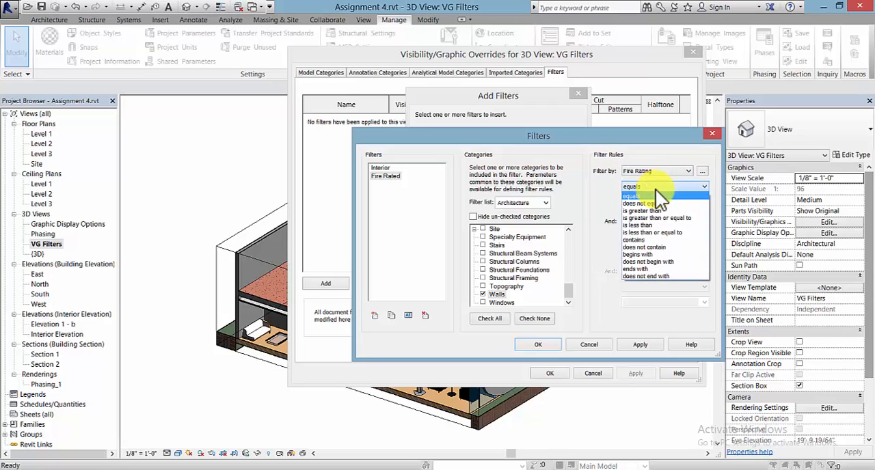
left_click(653, 194)
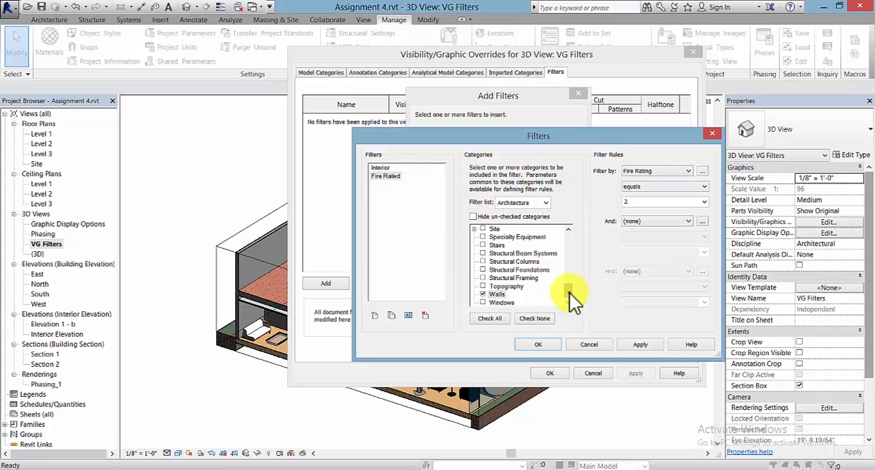
left_click_drag(570, 292, 570, 239)
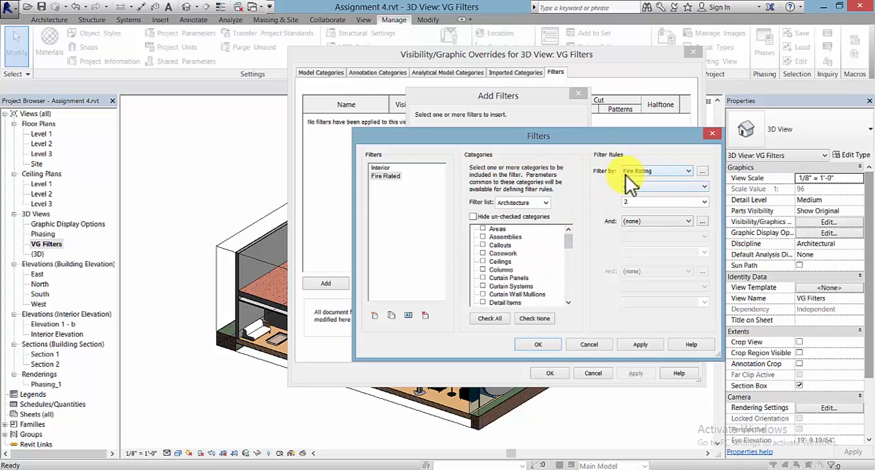
left_click_drag(567, 238, 564, 295)
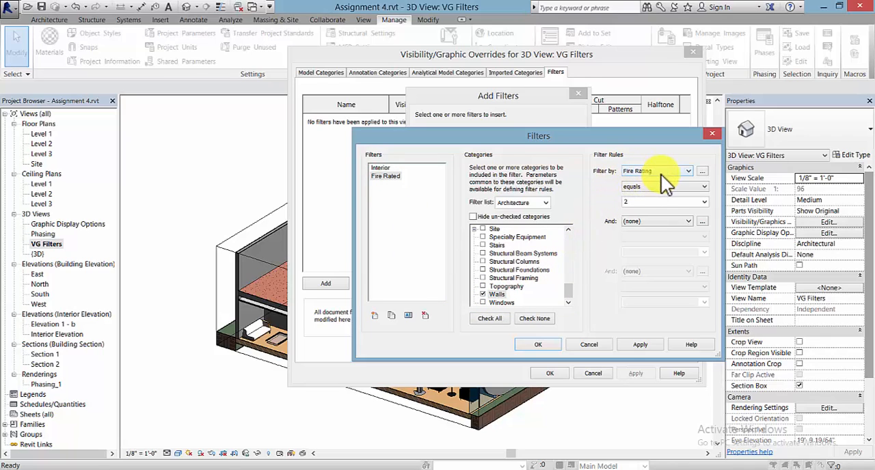
double_click(632, 200)
left_click(641, 344)
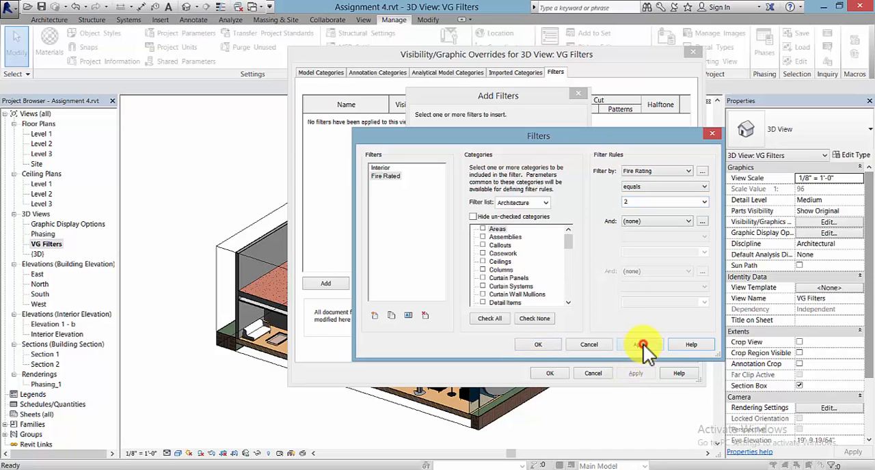
left_click(538, 344)
Step: Add only the Fire Rated filter to the VG Filters view's overrides
left_click(430, 143)
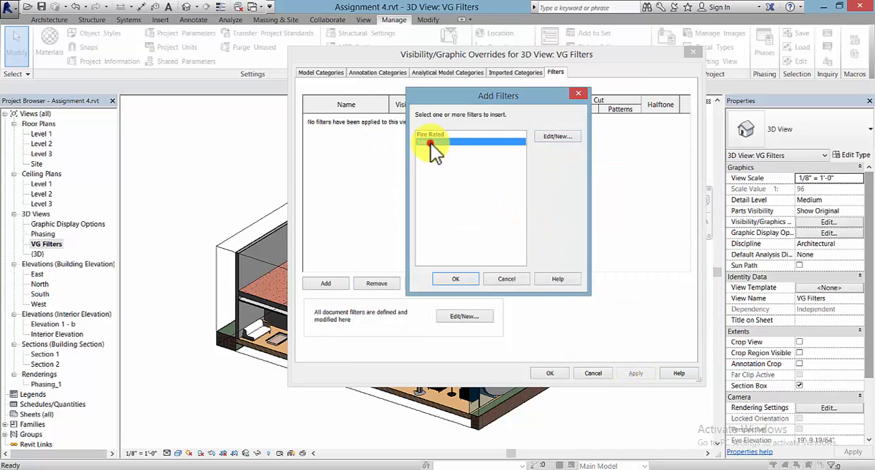
left_click(437, 135)
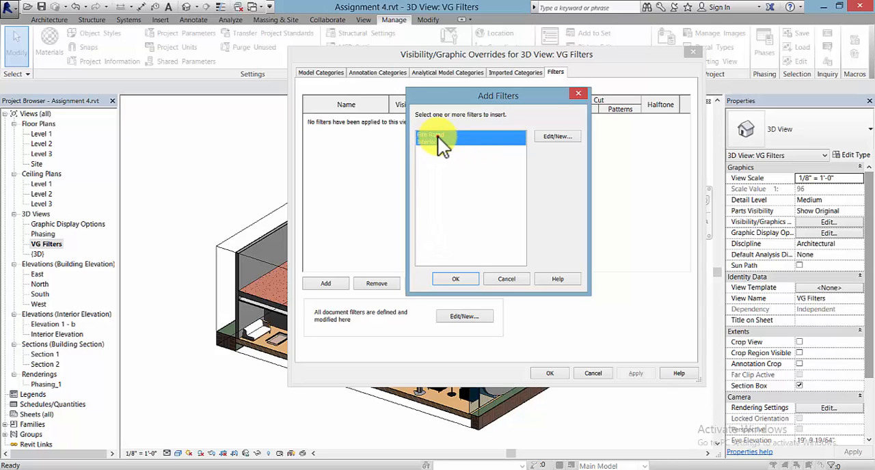
left_click(434, 144)
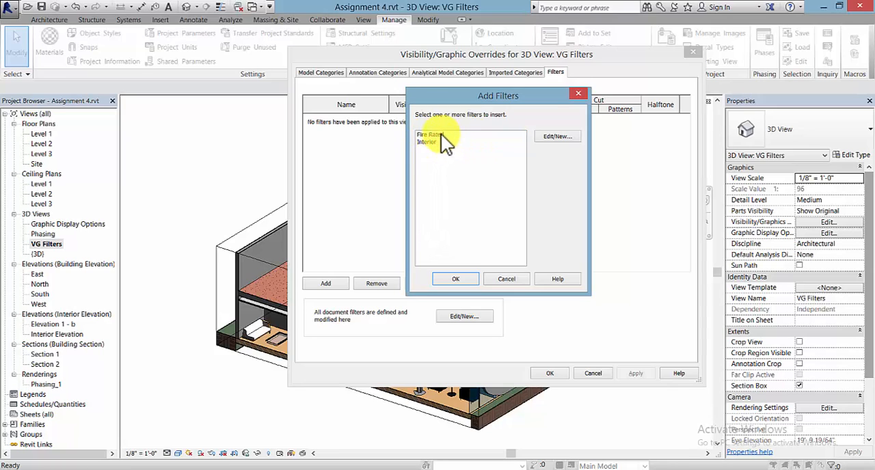
left_click(441, 134)
left_click(455, 278)
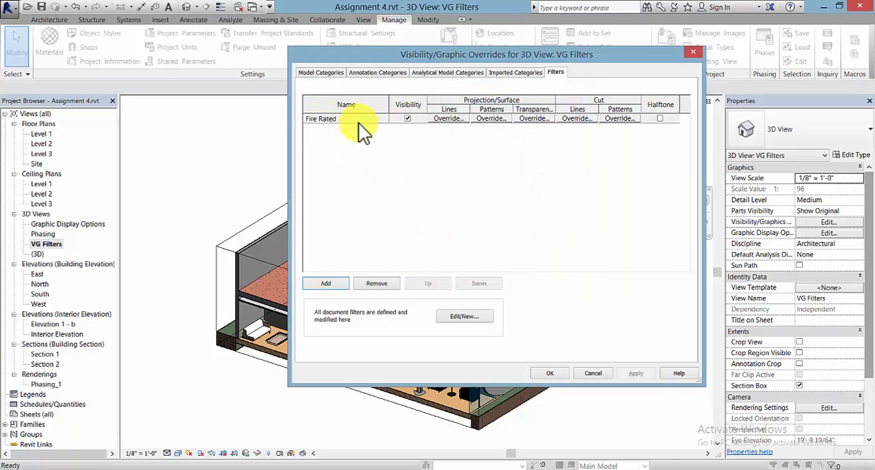
Step: Override the Fire Rated filter's projection/surface pattern with a red Solid fill
left_click_drag(577, 54, 503, 56)
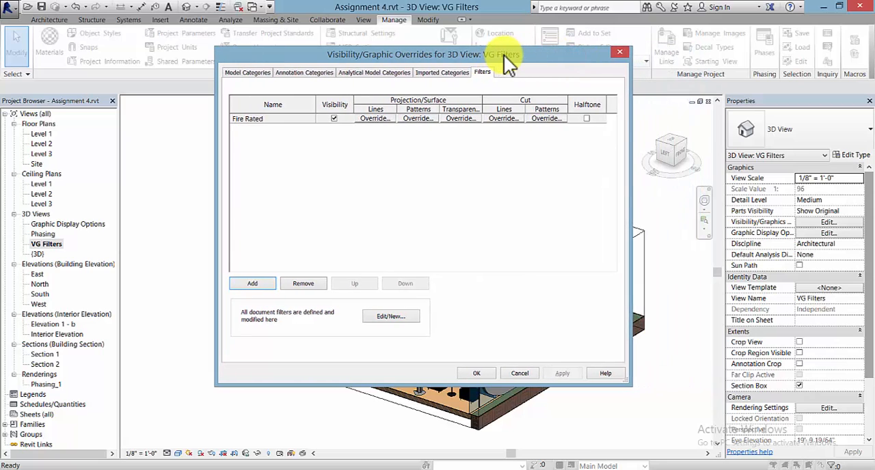
left_click_drag(629, 132, 749, 151)
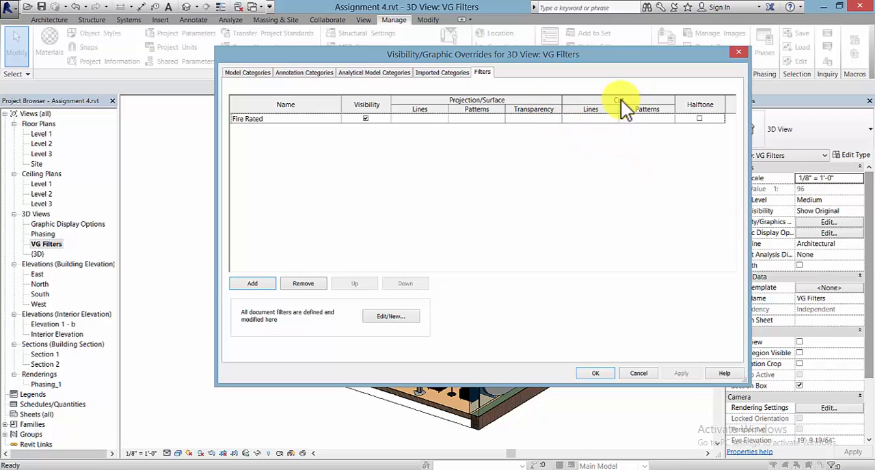
left_click(482, 118)
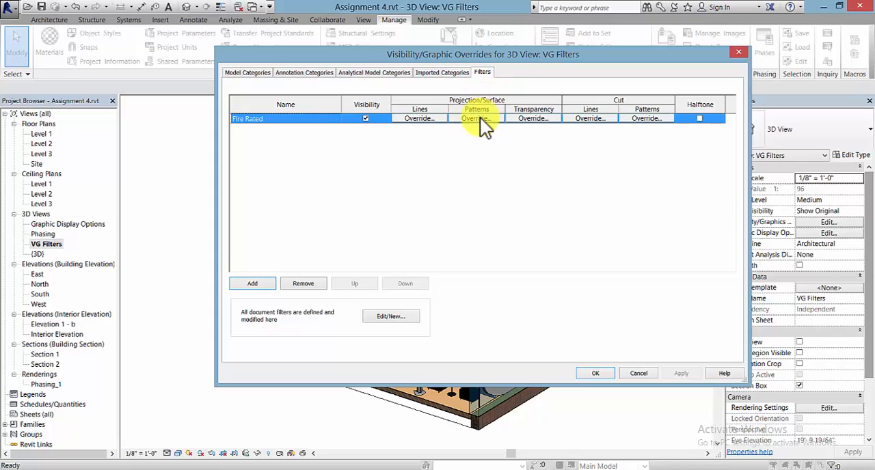
left_click(479, 118)
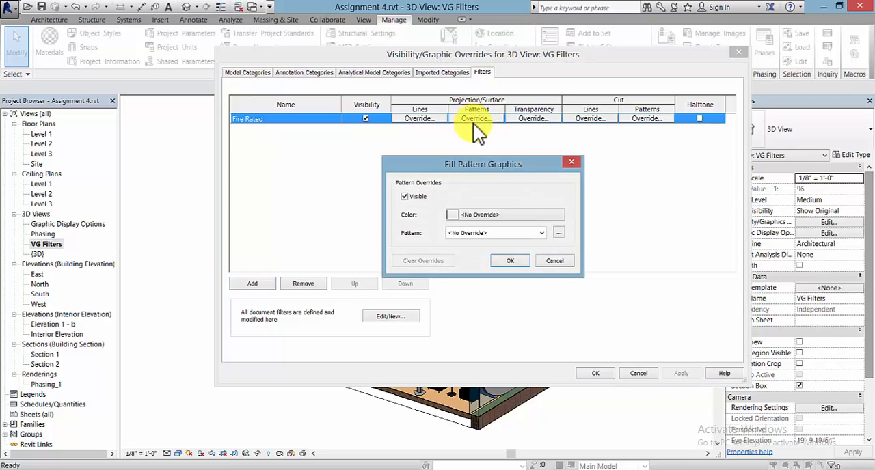
left_click(529, 216)
left_click(385, 229)
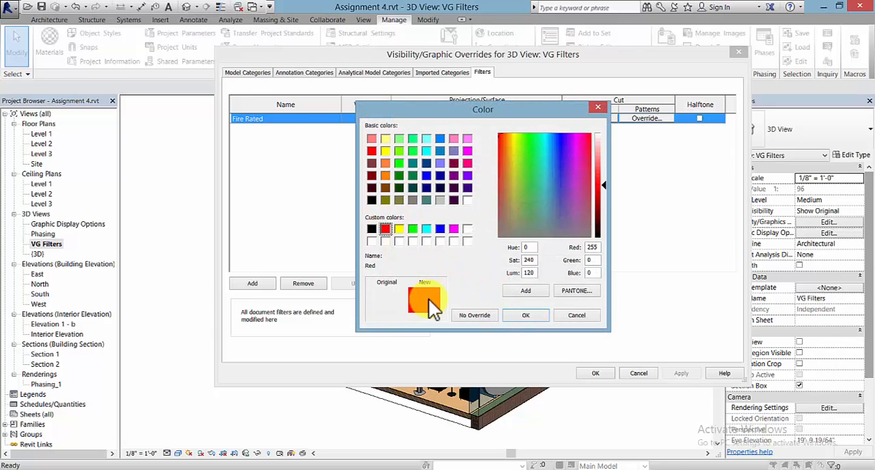
left_click(524, 316)
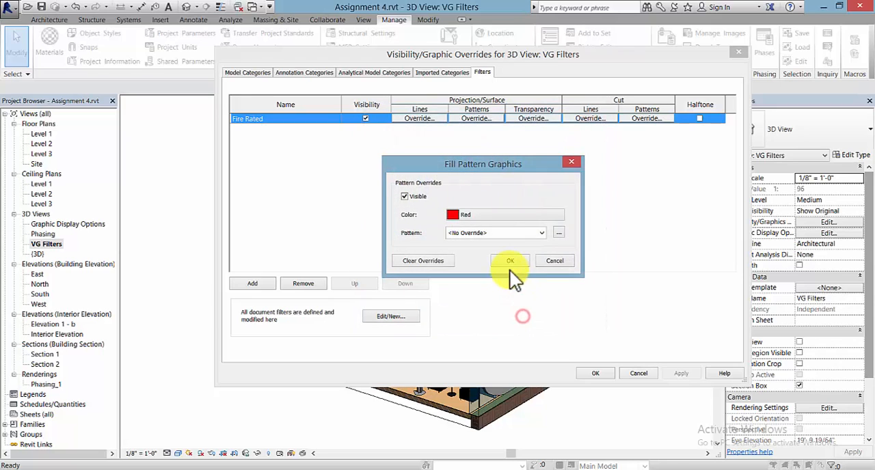
left_click(505, 238)
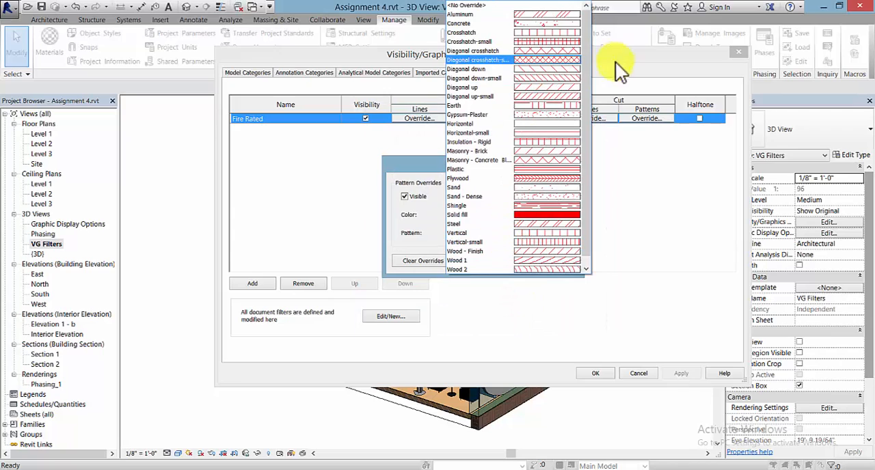
left_click(543, 214)
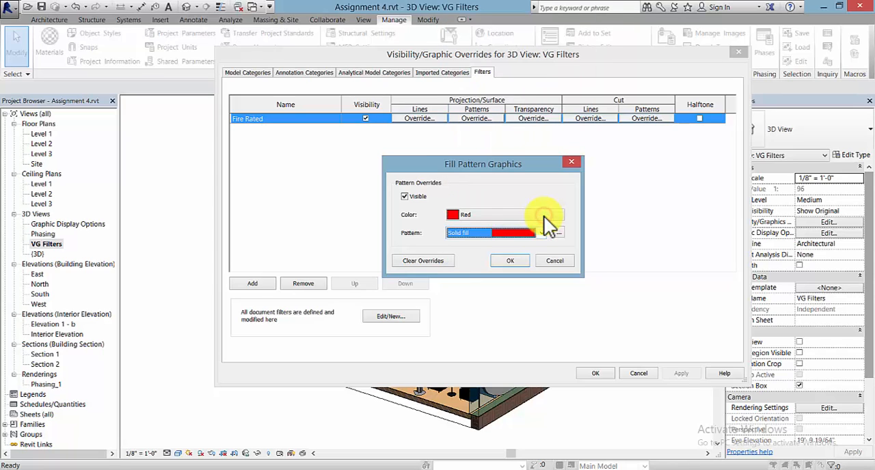
left_click(514, 261)
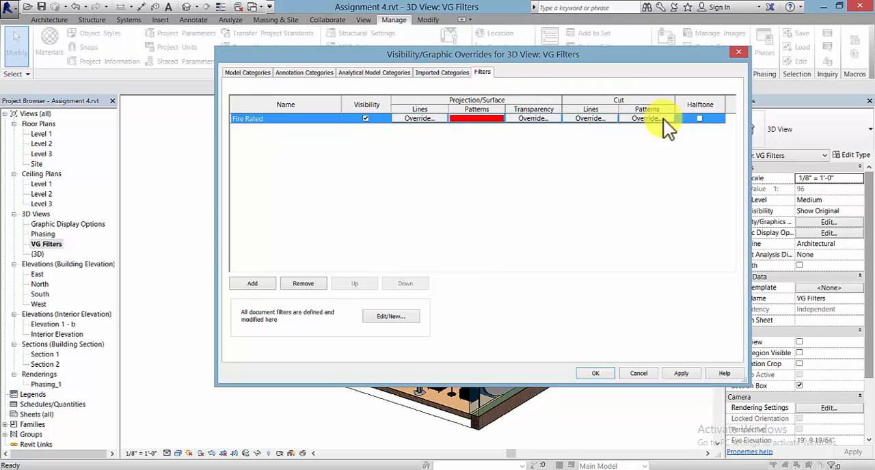
Step: Override the Fire Rated filter's cut pattern with a red Solid fill, then apply and confirm the view's graphic overrides
left_click(646, 118)
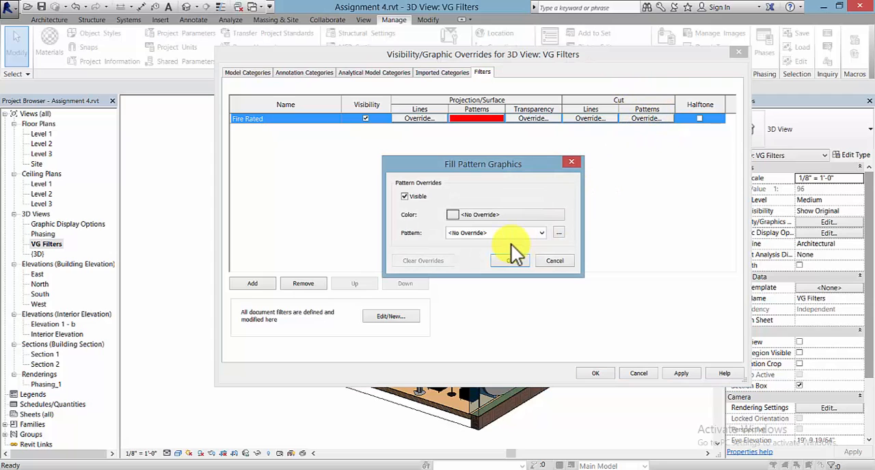
left_click(521, 215)
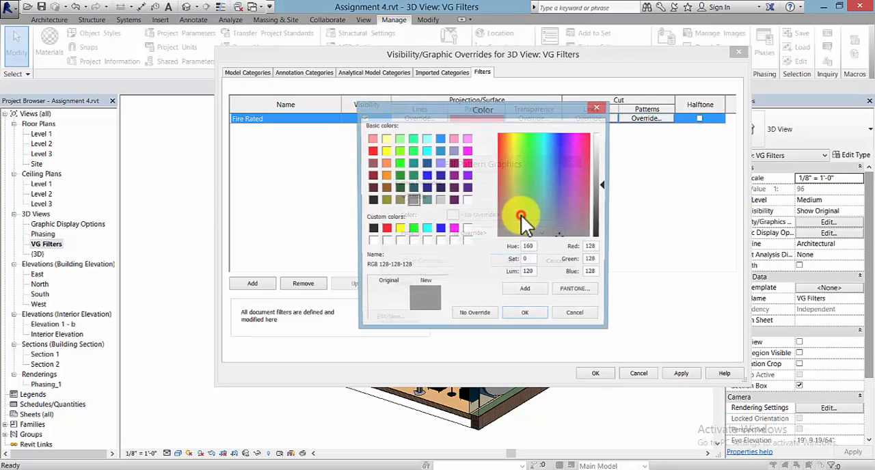
left_click(385, 230)
left_click(525, 315)
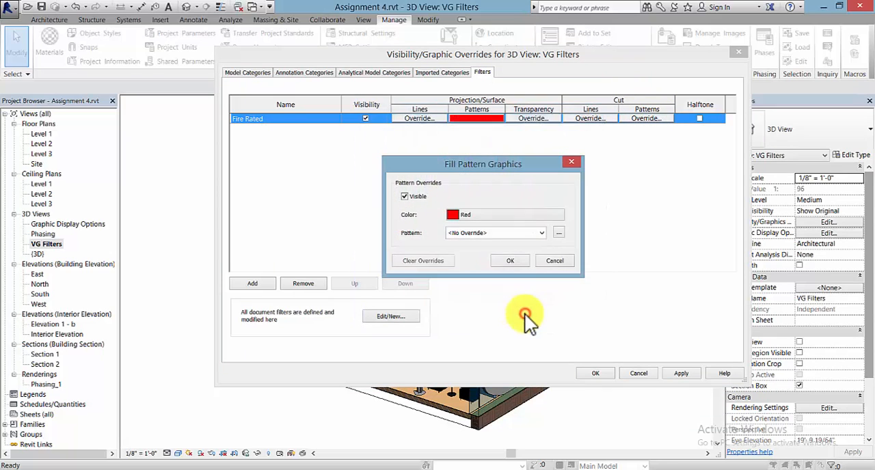
left_click(495, 233)
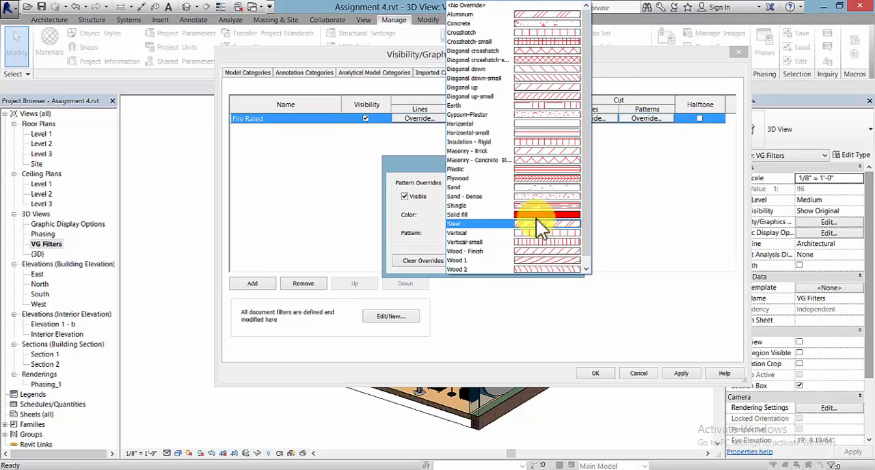
left_click(538, 218)
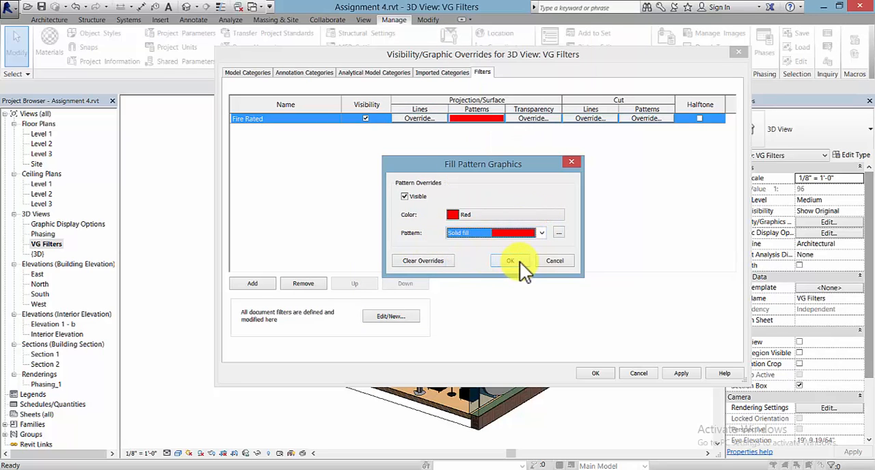
left_click(516, 261)
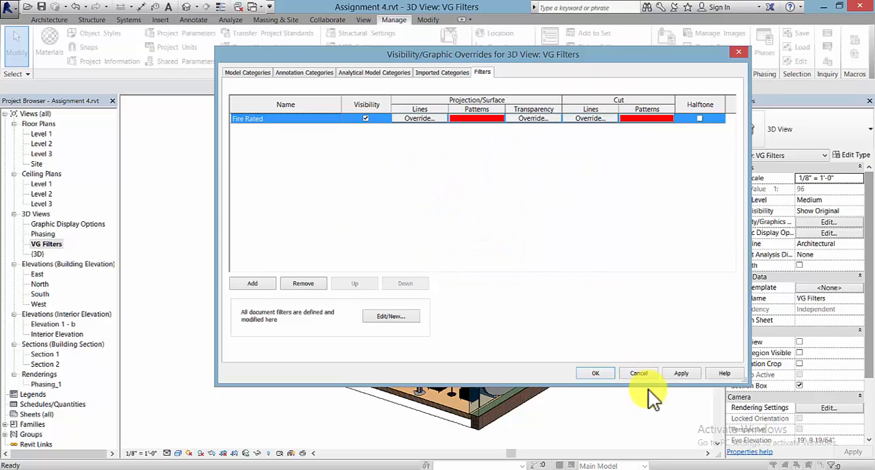
left_click(690, 373)
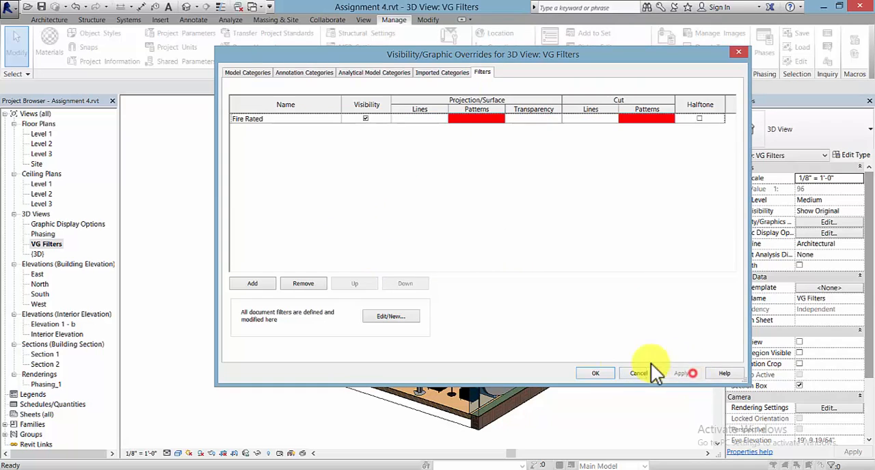
left_click(597, 373)
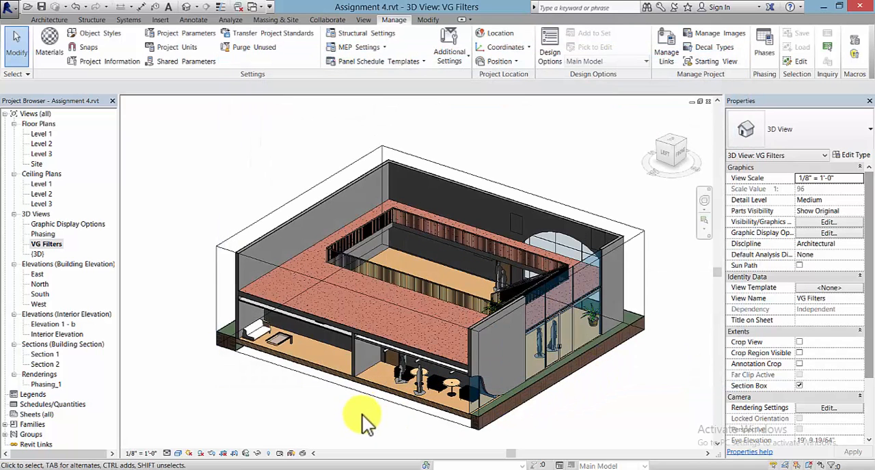
Step: Duplicate the type of the tall Generic - 8" wall beside the red floor's far-left edge as a new type named "Fire Rated"
middle_click_drag(362, 408, 368, 394)
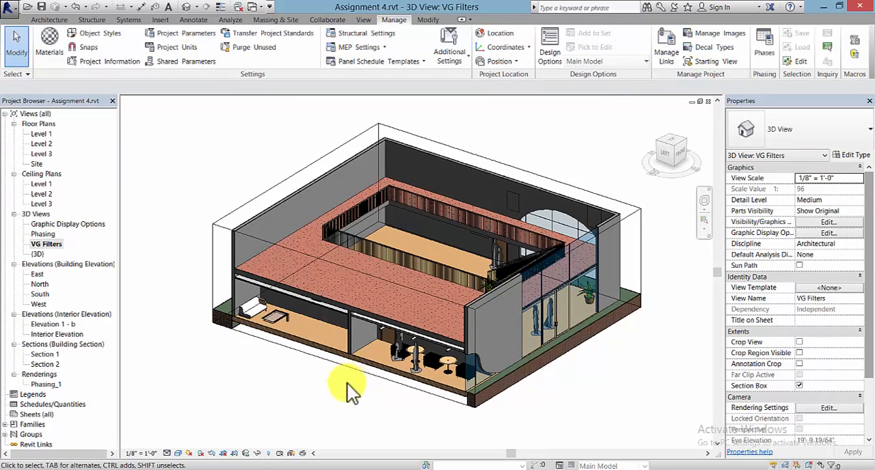
left_click(249, 223)
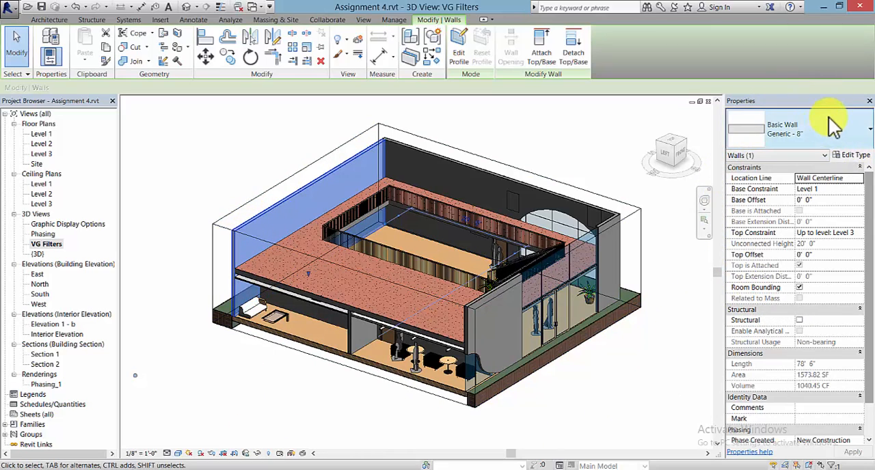
left_click(854, 154)
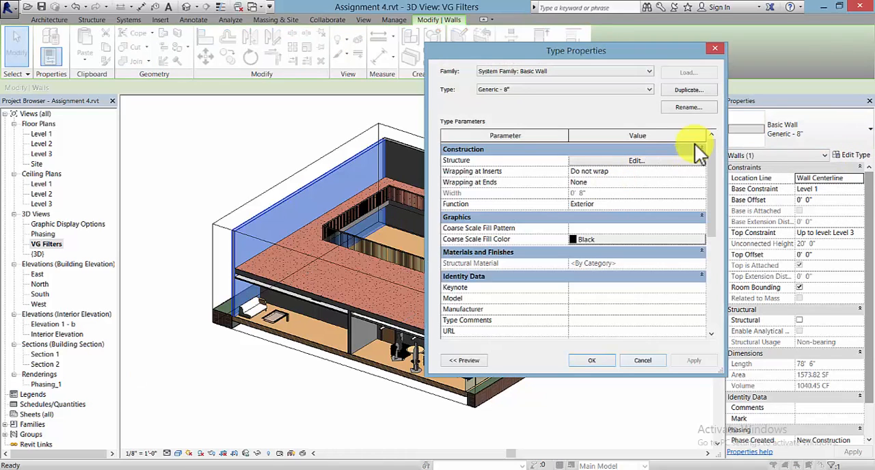
left_click(688, 90)
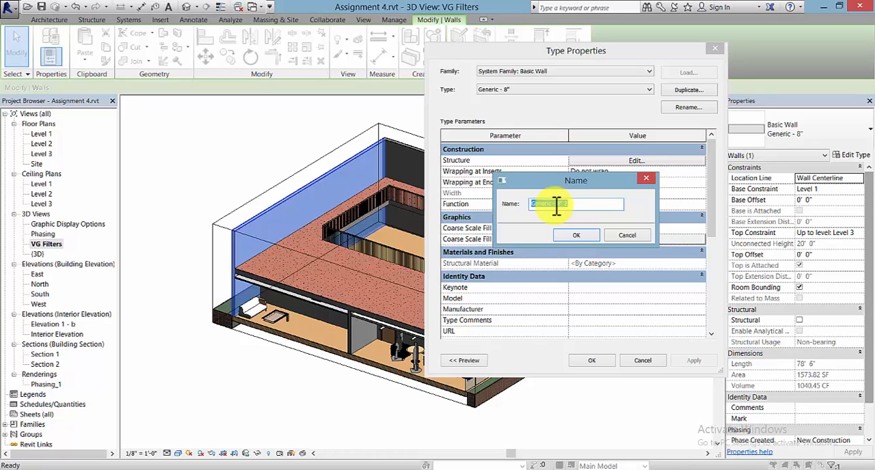
type("Fire Rated")
left_click(569, 235)
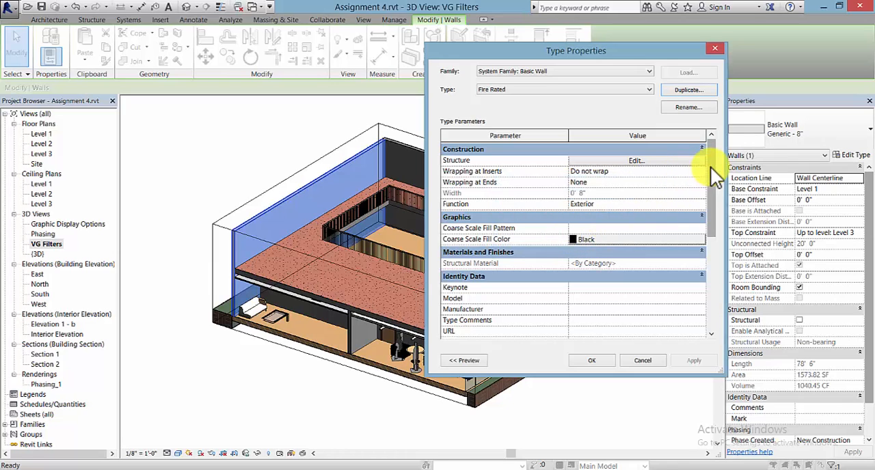
Step: Set the Fire Rated wall type's Fire Rating to 2, confirm the type properties and deselect the wall
left_click_drag(710, 167, 708, 243)
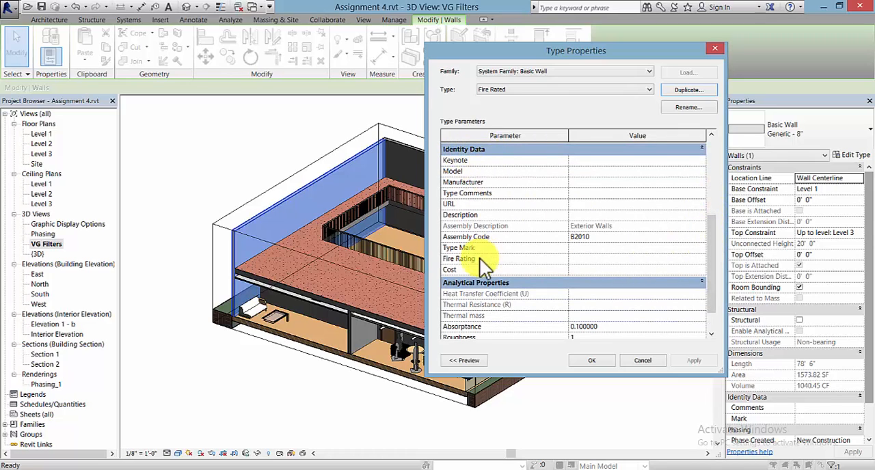
left_click(581, 260)
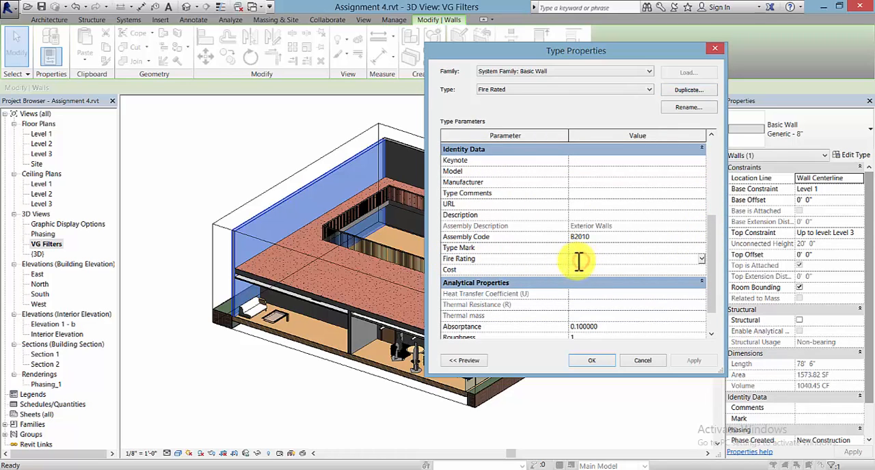
type("2")
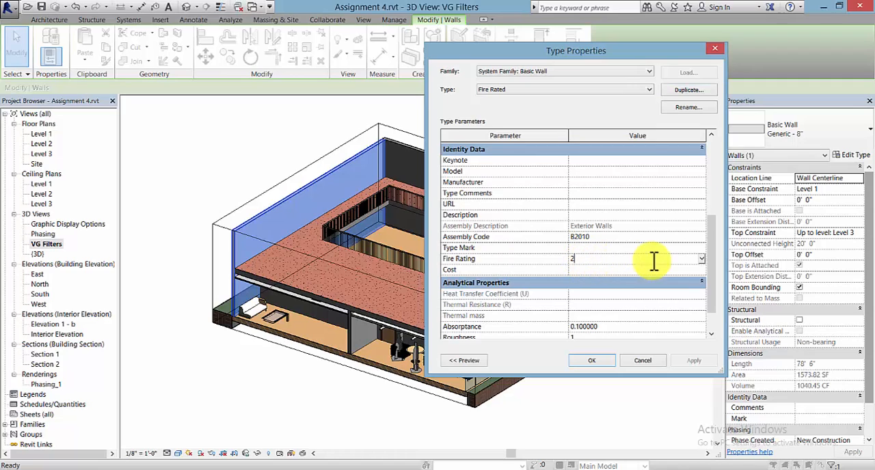
left_click(701, 260)
left_click(569, 259)
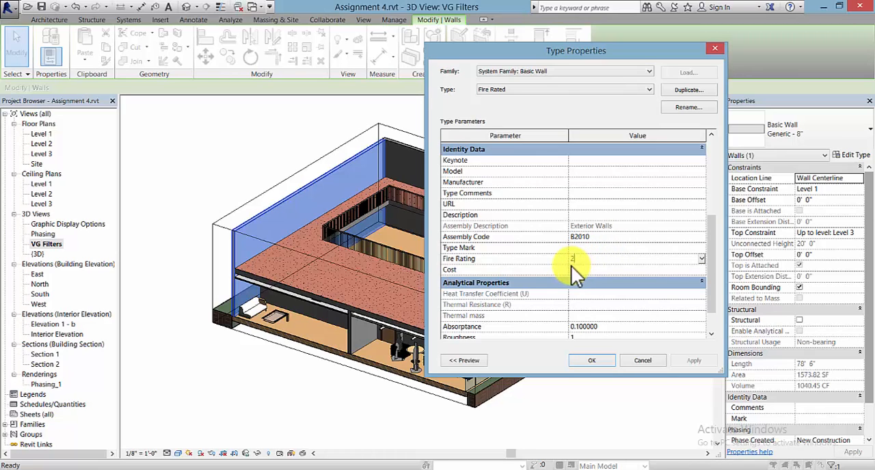
left_click(593, 363)
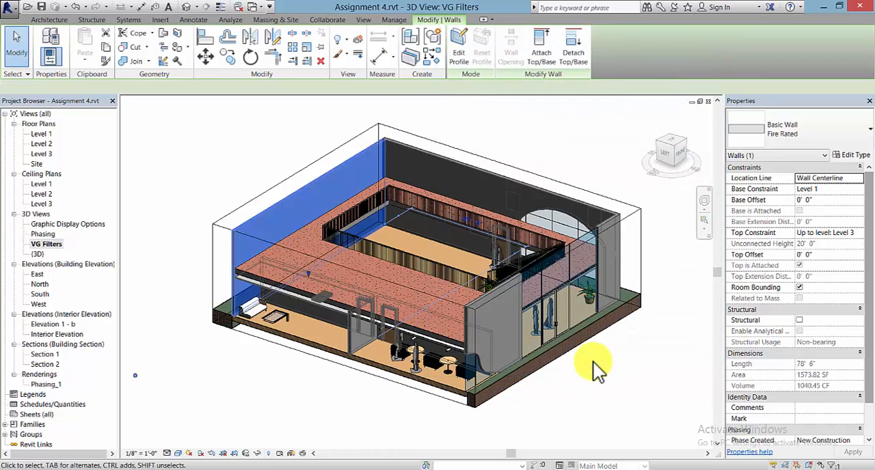
left_click(266, 404)
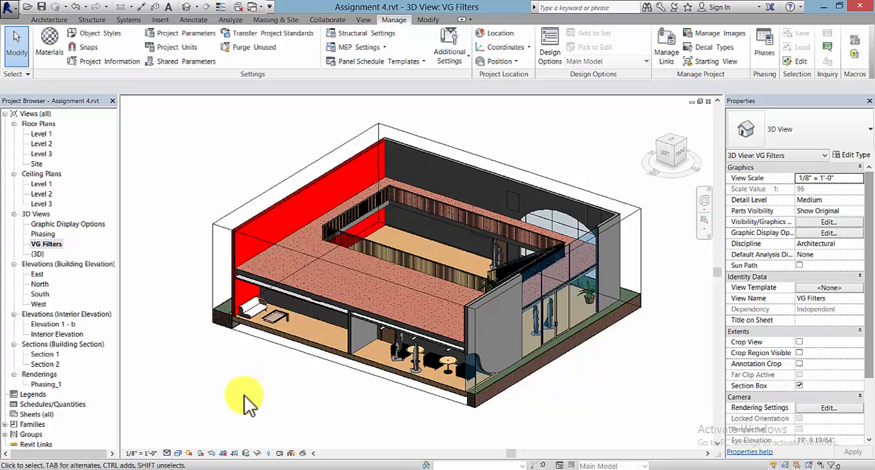
Step: Hide the Section Boxes annotation category in the VG Filters view's Visibility/Graphic Overrides and confirm
key("v")
key("v")
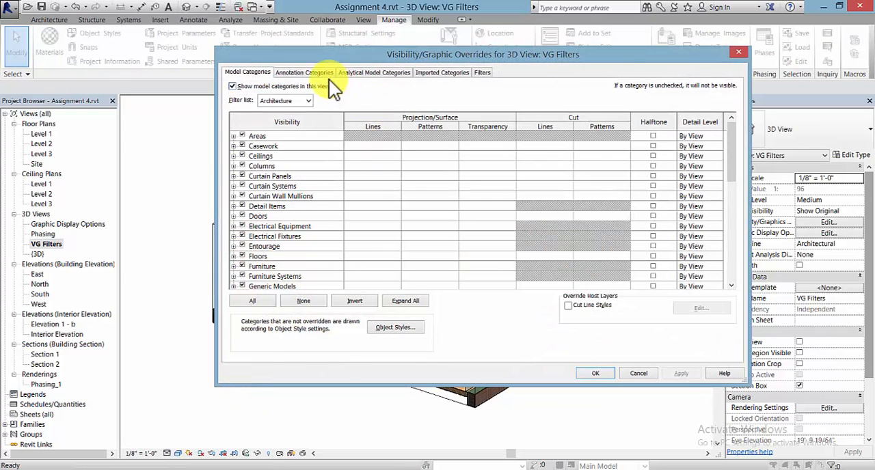
left_click(320, 74)
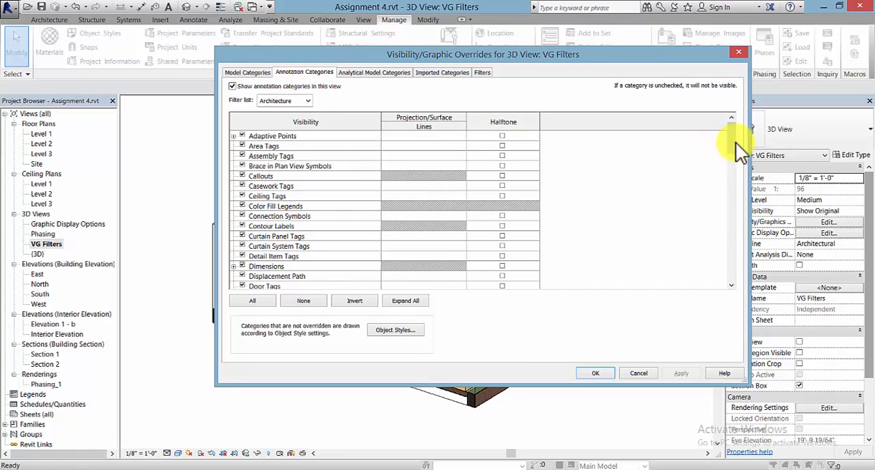
left_click_drag(735, 136, 735, 245)
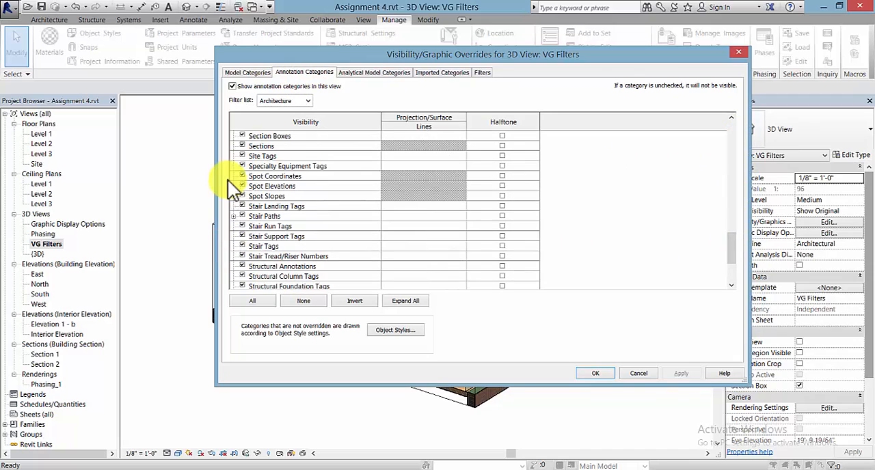
left_click(242, 136)
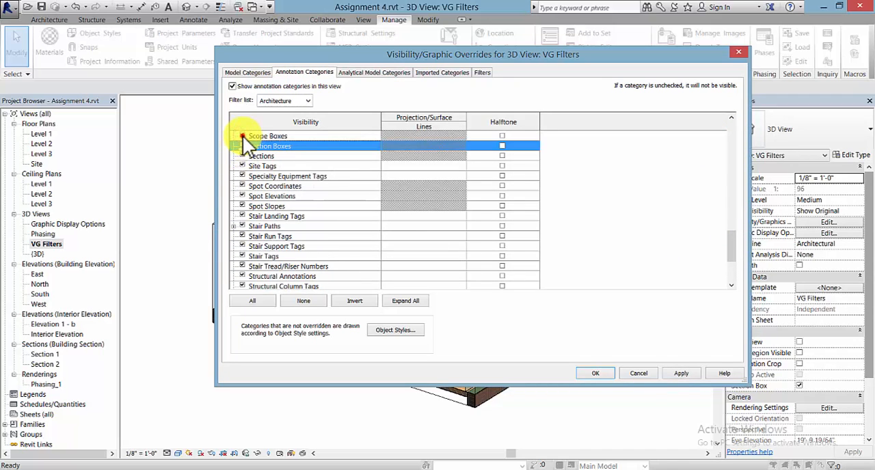
left_click(243, 136)
left_click(242, 154)
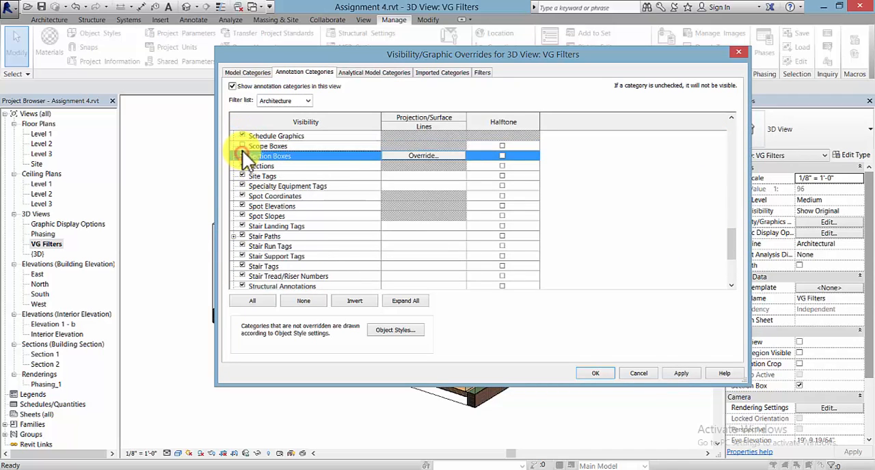
left_click(242, 146)
left_click(242, 151)
left_click(597, 377)
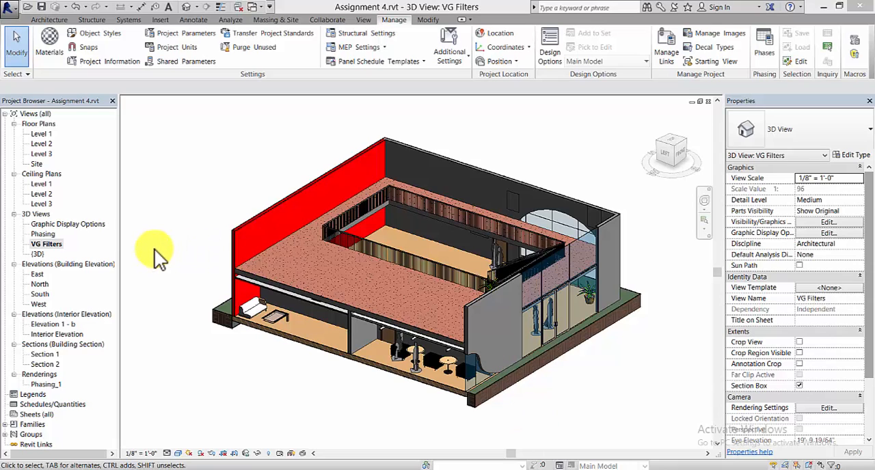
Step: Save the project when starting the Camera on the Level 1 floor plan, and aim it from the large room's upper-left area at its lower-right corner
double_click(41, 134)
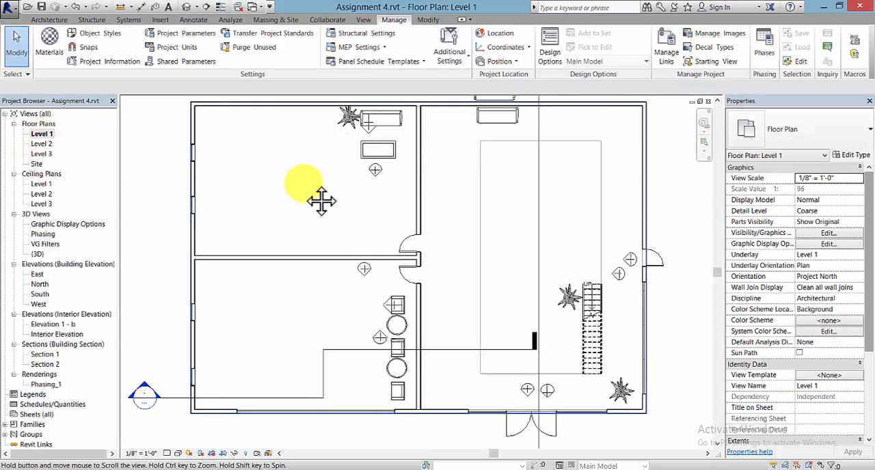
mouse_move(321, 201)
middle_mouse_down()
mouse_move(308, 225)
mouse_move(303, 219)
middle_mouse_up()
scroll(290, 205, "down", 2)
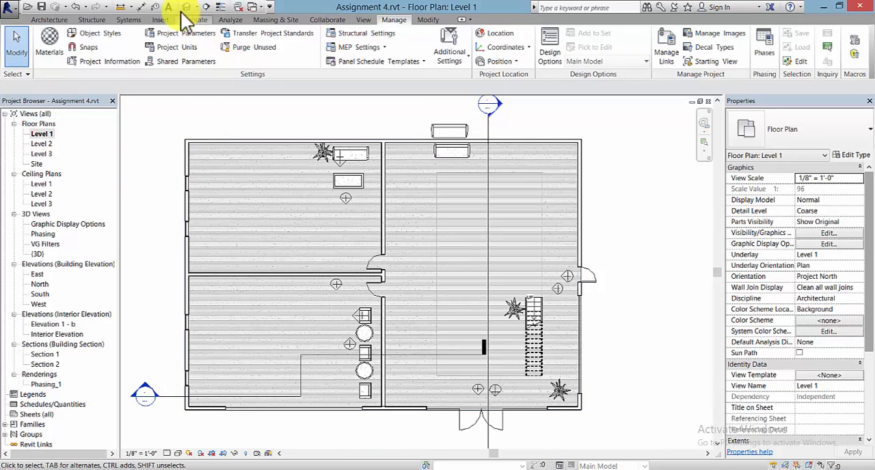
left_click(362, 20)
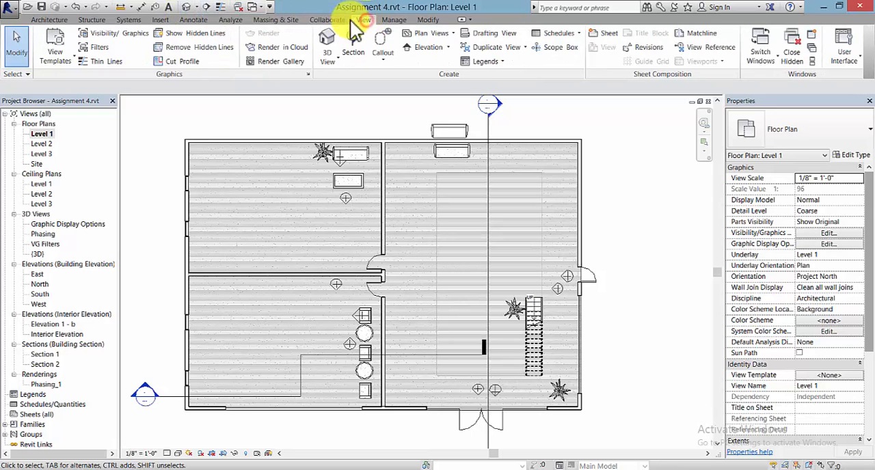
left_click(194, 7)
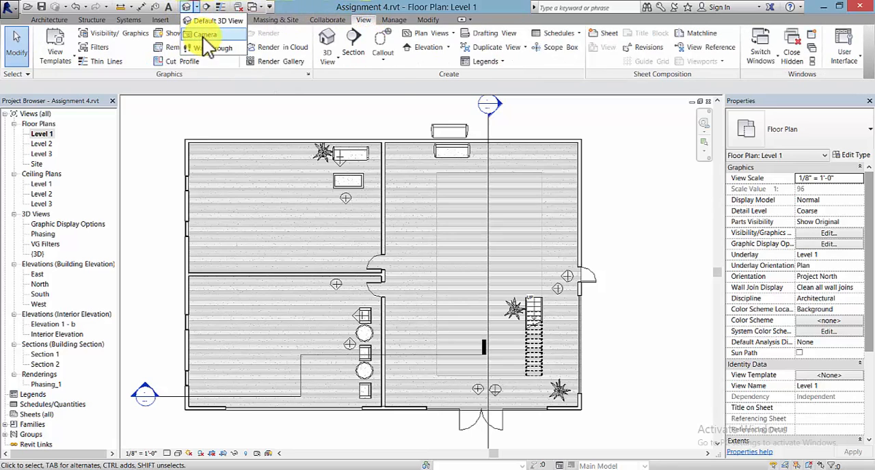
left_click(339, 63)
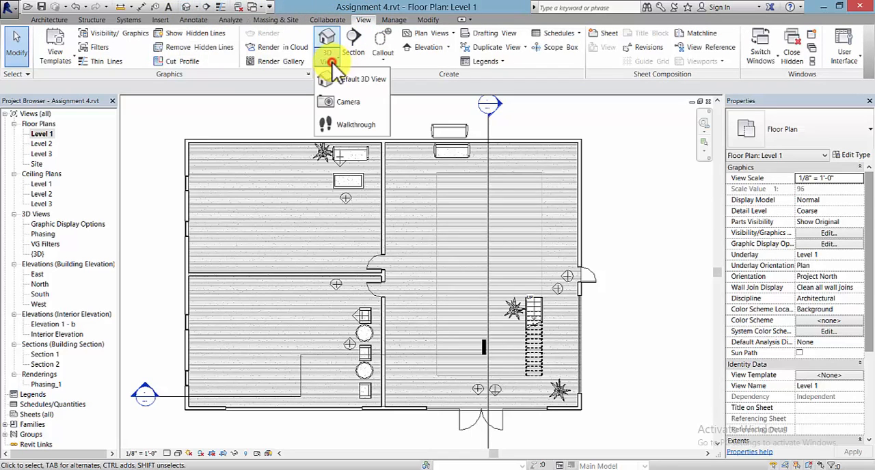
left_click(356, 99)
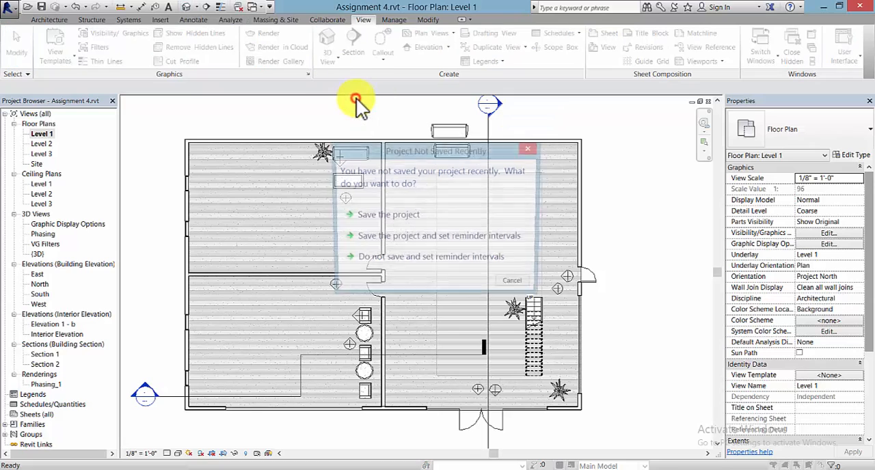
left_click(397, 216)
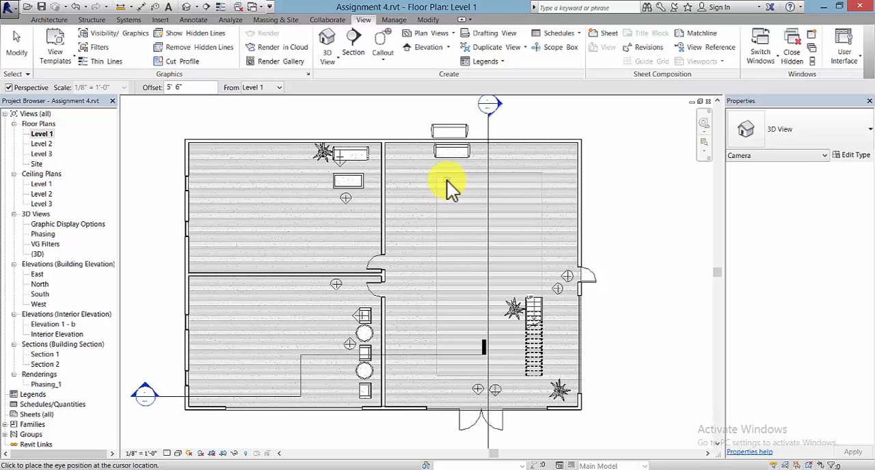
left_click(446, 180)
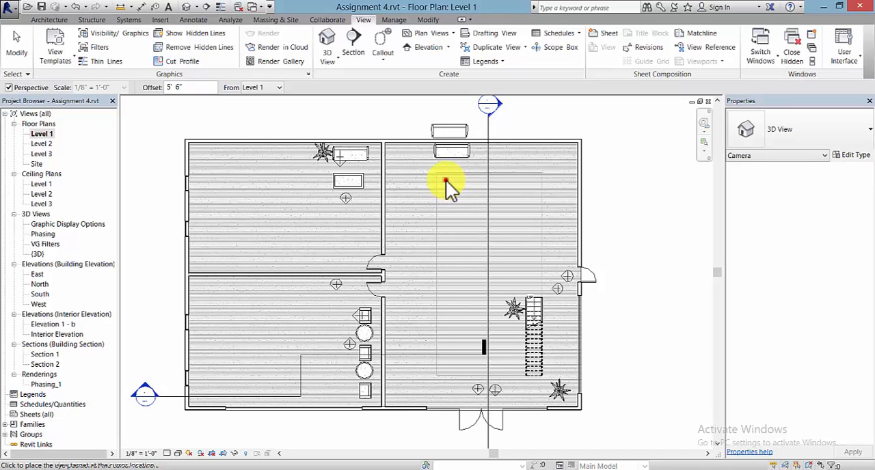
left_click(565, 419)
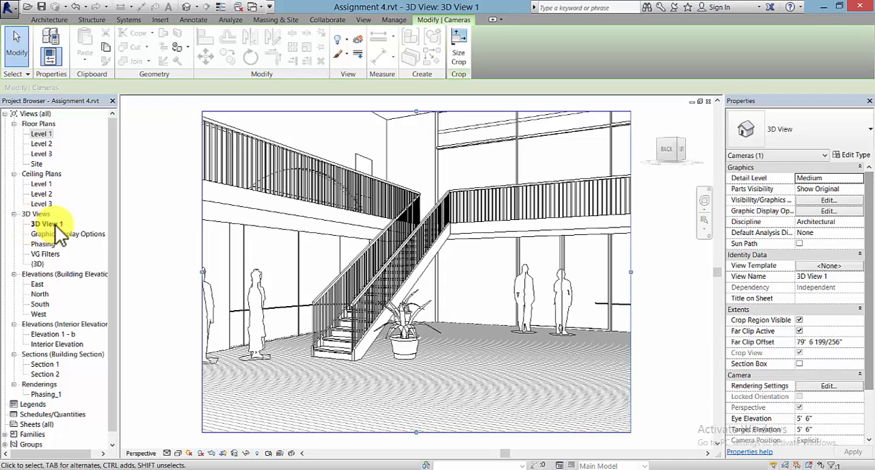
left_click(172, 166)
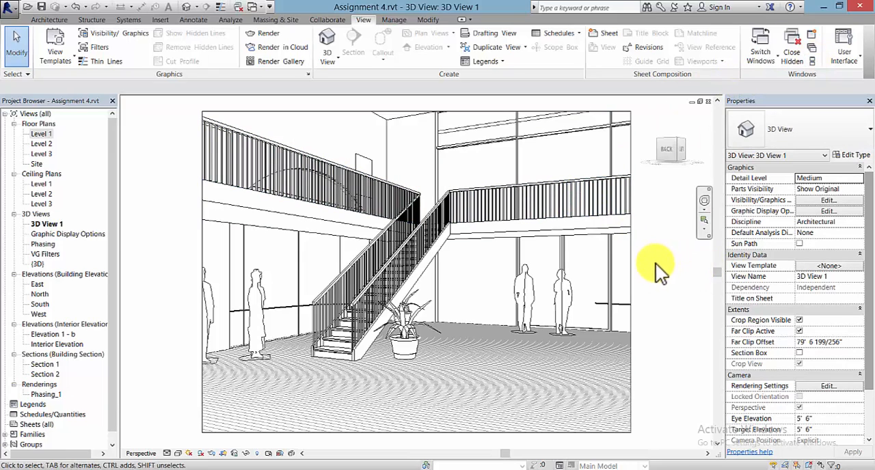
Step: Tile the open views, close all of them except 3D View 1, and maximize that camera view
key("w")
key("t")
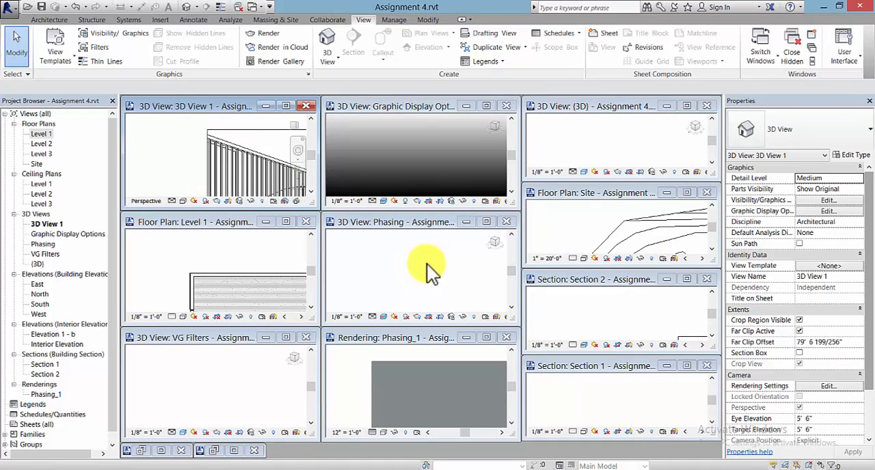
left_click(506, 106)
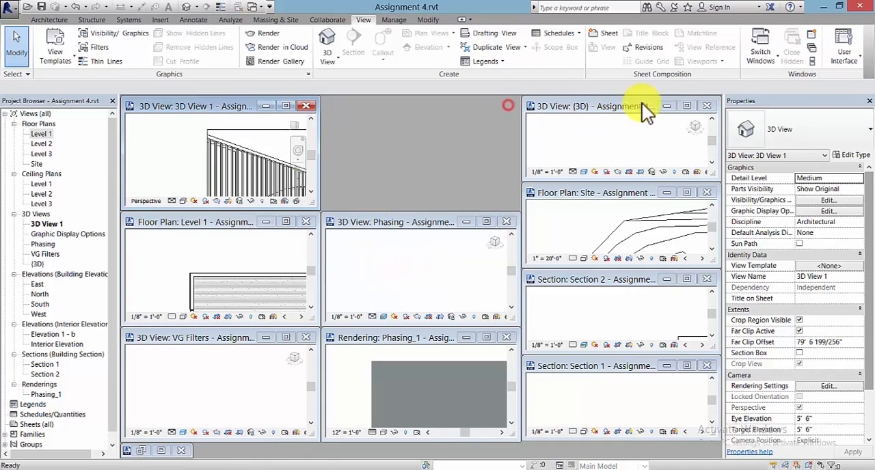
left_click(707, 106)
left_click(706, 193)
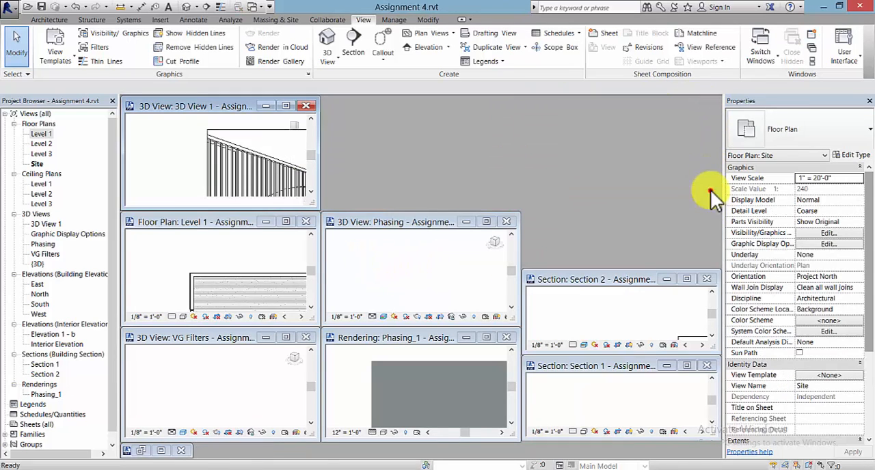
left_click(706, 279)
left_click(707, 366)
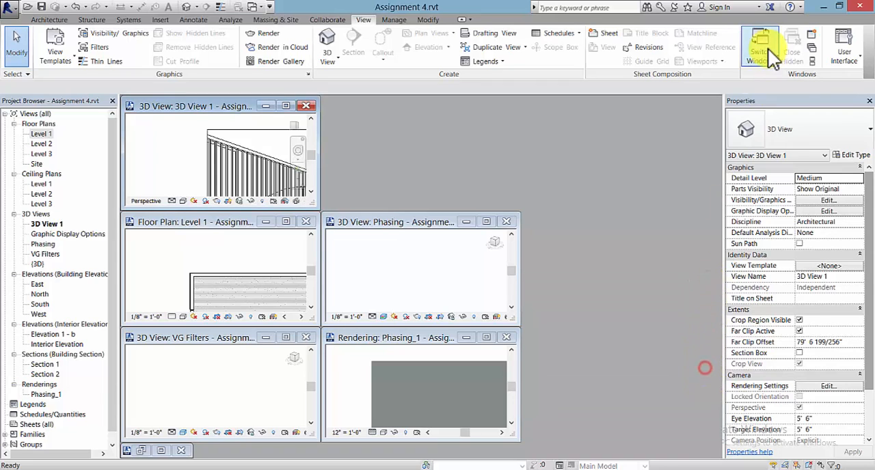
left_click(506, 221)
left_click(507, 337)
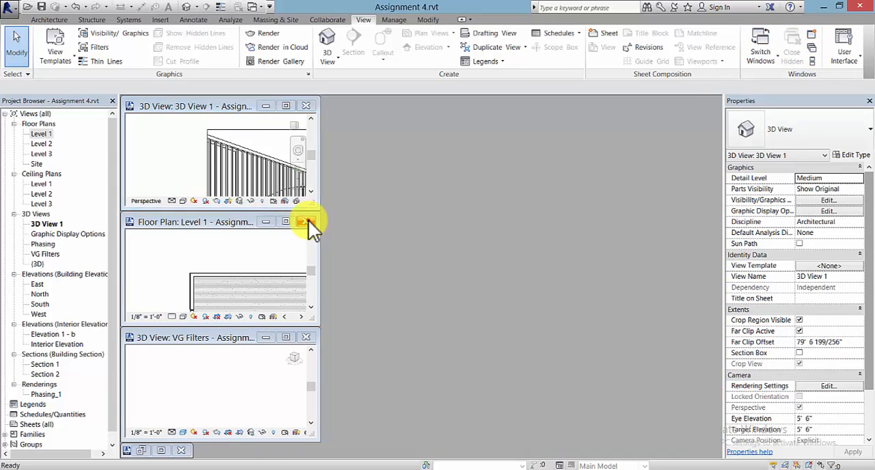
left_click(309, 221)
left_click(306, 336)
left_click(290, 106)
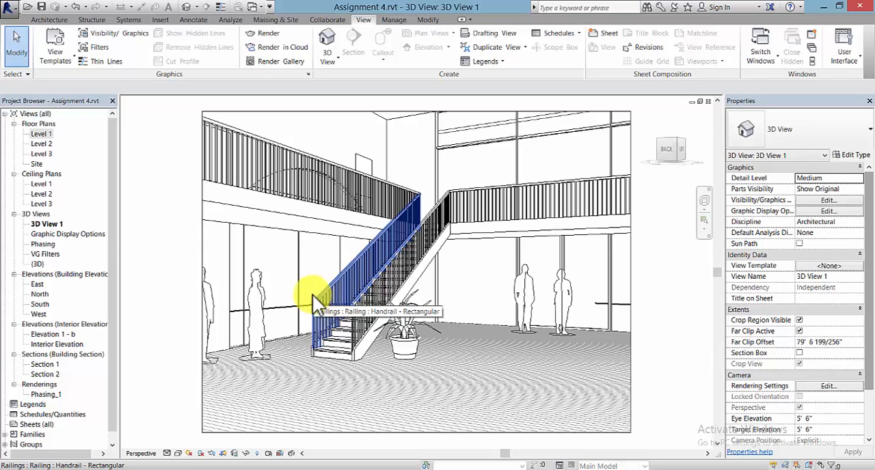
Step: Reopen the Level 1 floor plan, tile it beside 3D View 1, and fit both views to their windows
left_click(42, 134)
double_click(42, 134)
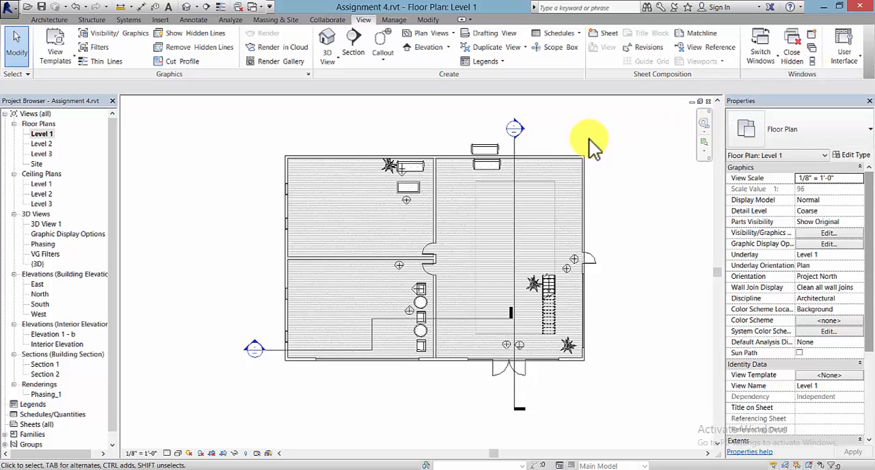
key("w")
key("t")
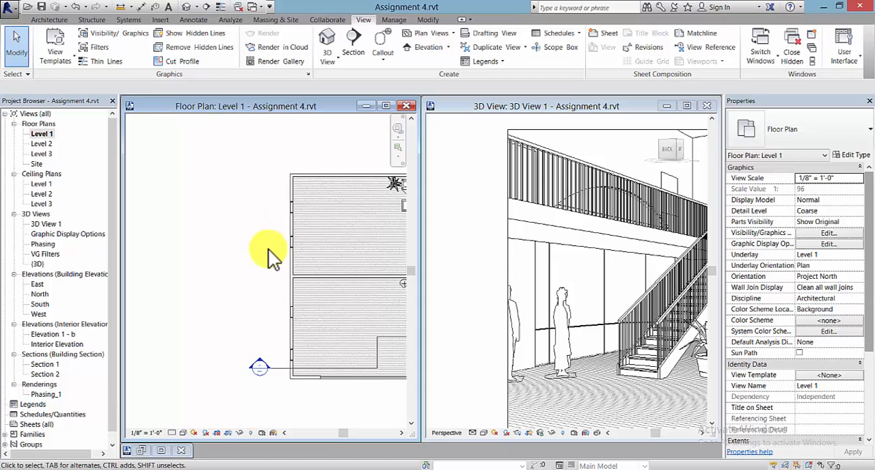
key("z")
key("f")
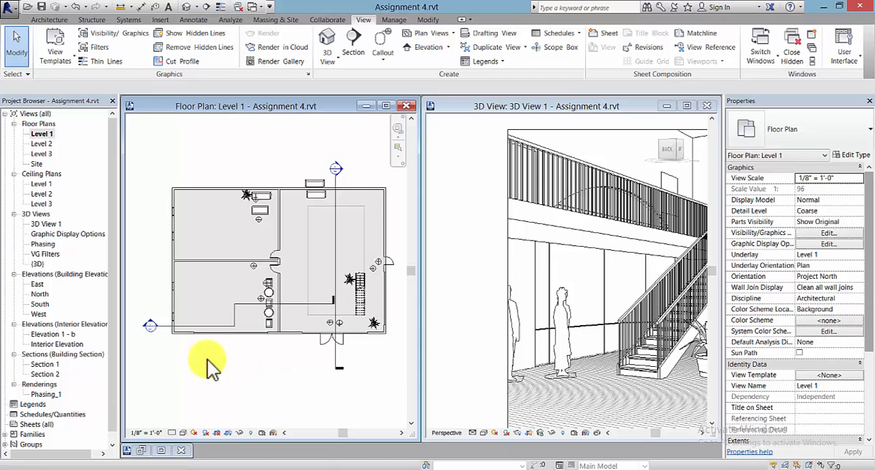
left_click(456, 313)
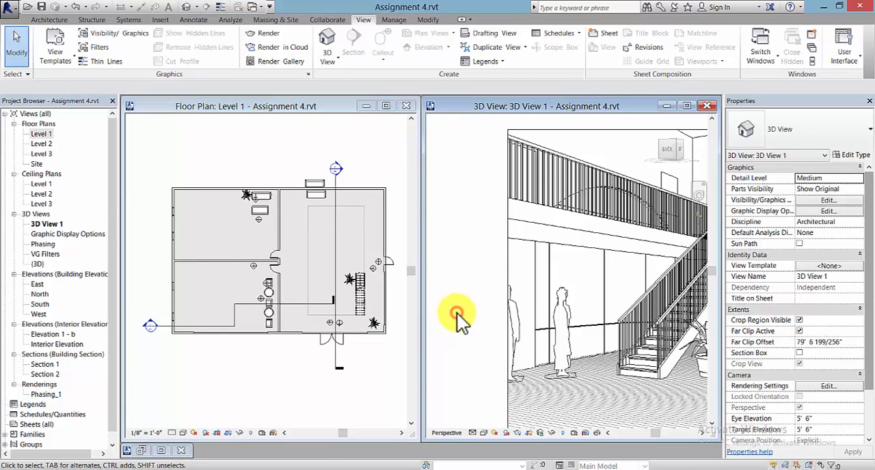
key("z")
key("f")
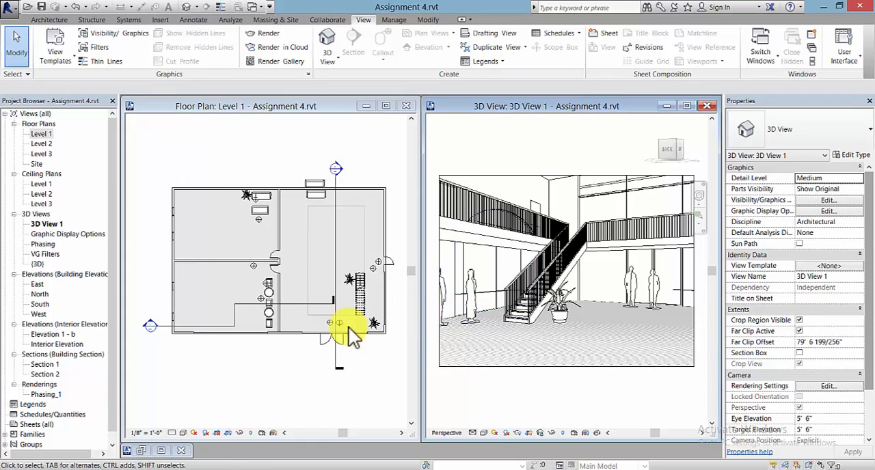
Step: Select the 3D View 1 camera and move its eye point on the Level 1 plan slightly toward the large room's centre
scroll(350, 281, "up", 3)
scroll(353, 269, "up", 1)
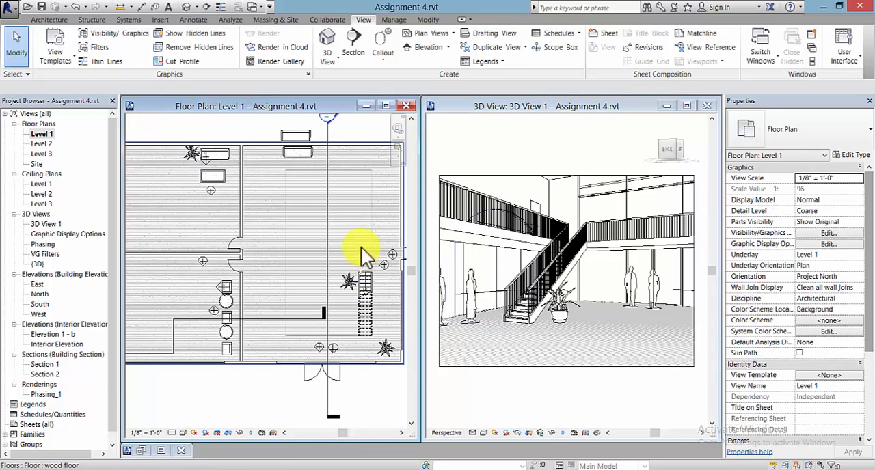
middle_click_drag(361, 249, 310, 267)
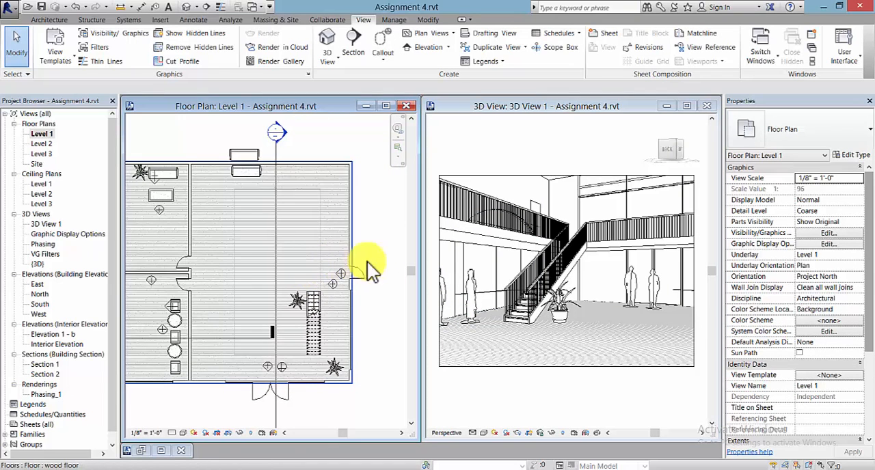
left_click(514, 175)
left_click(514, 175)
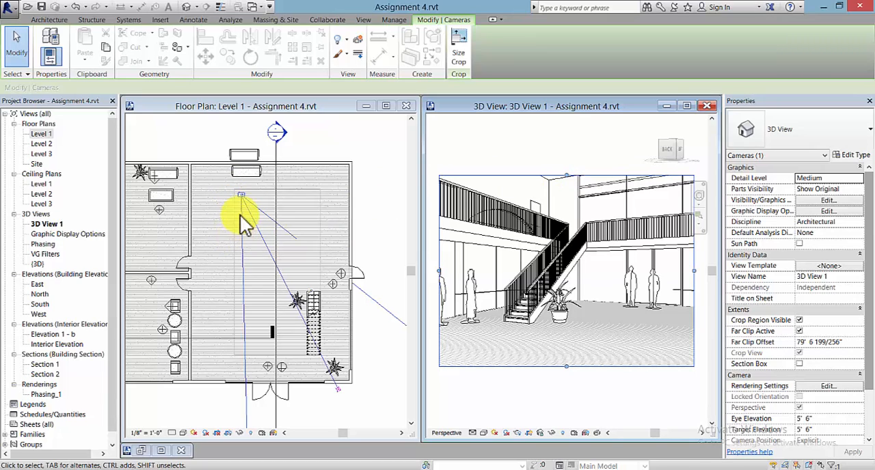
left_click(241, 195)
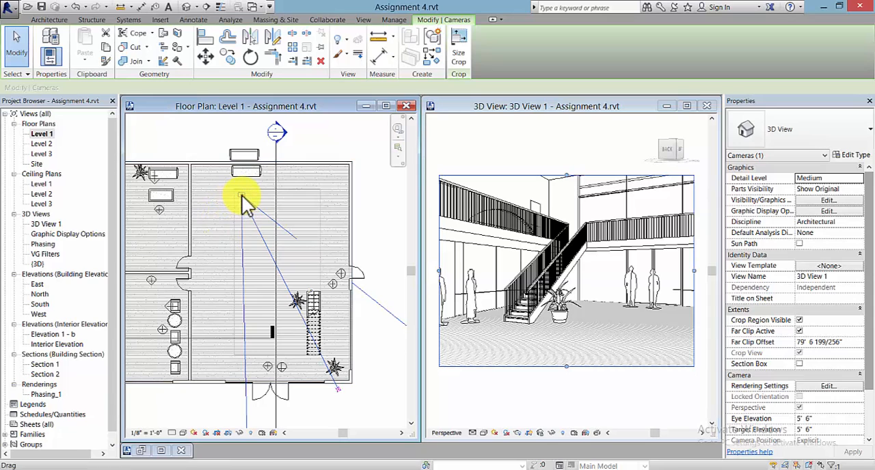
left_click(241, 194)
left_click_drag(241, 193, 272, 201)
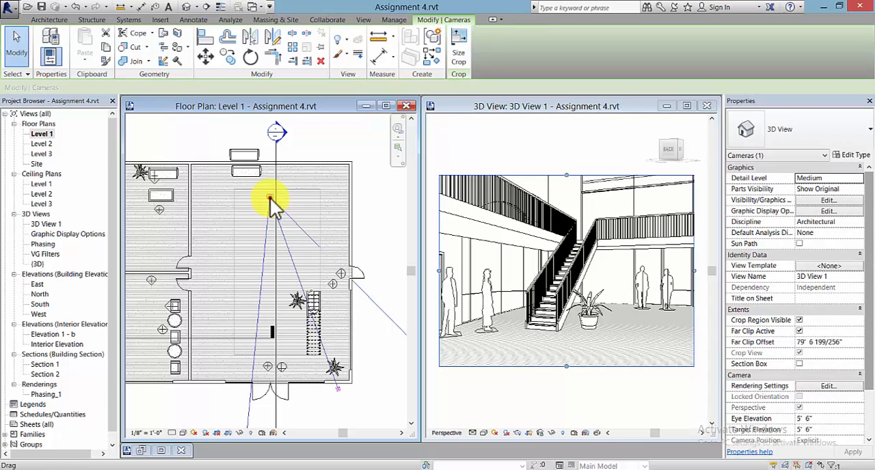
left_click_drag(270, 197, 250, 204)
left_click(624, 196)
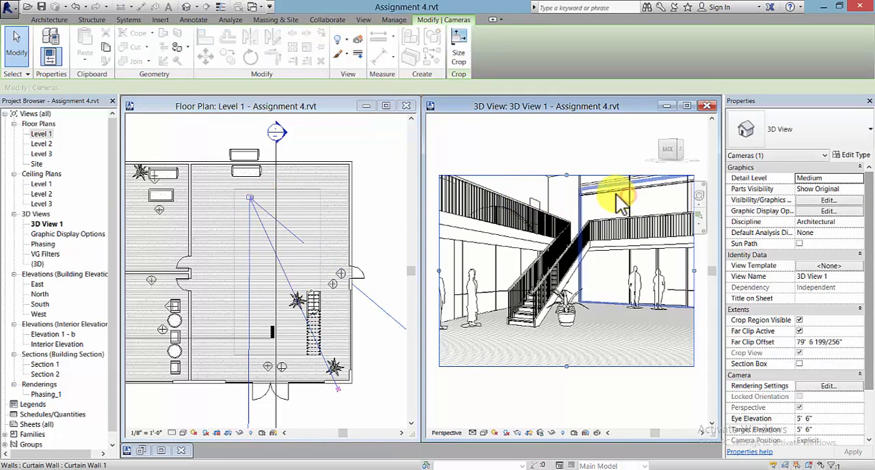
left_click(566, 160)
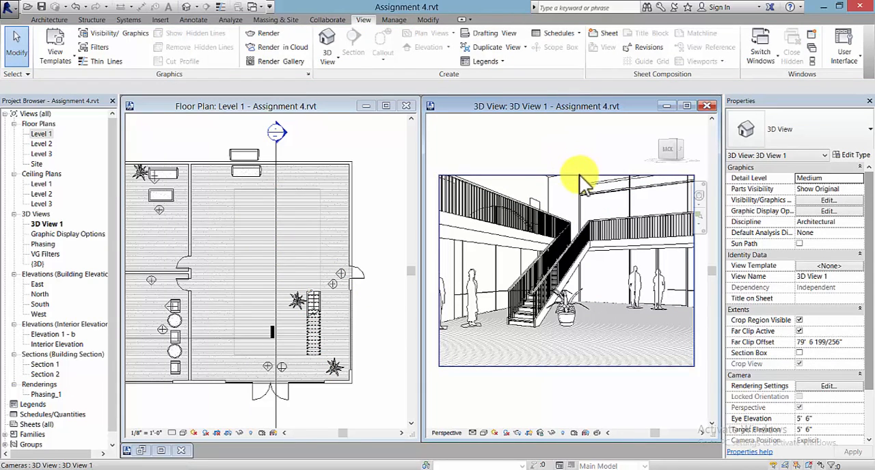
Step: Maximize 3D View 1 and use the Full Navigation Wheel to raise the camera's eye elevation to about 7' 2" and walk toward the staircase
left_click(579, 176)
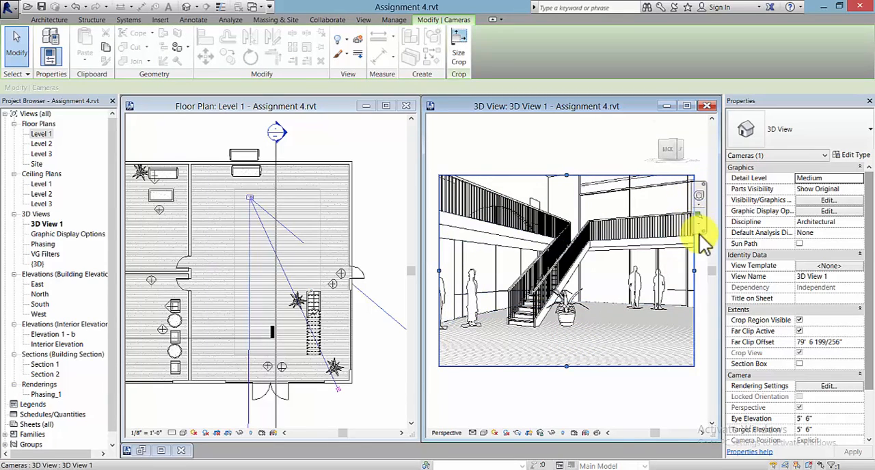
left_click(699, 196)
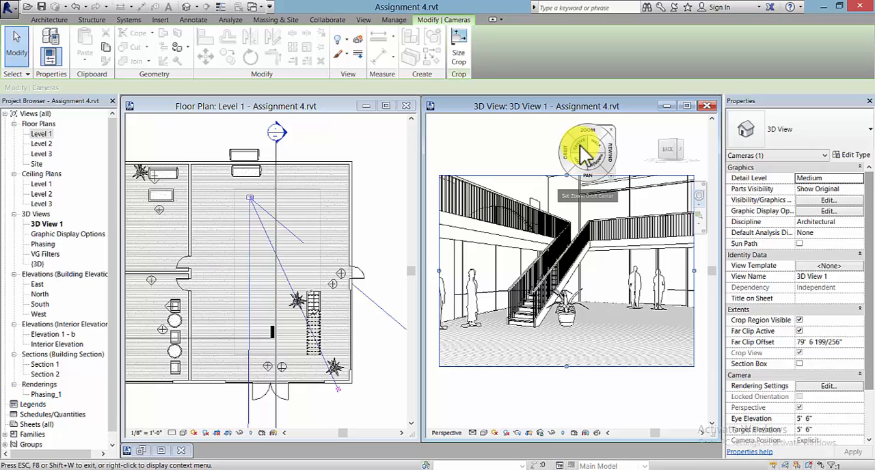
left_click(610, 130)
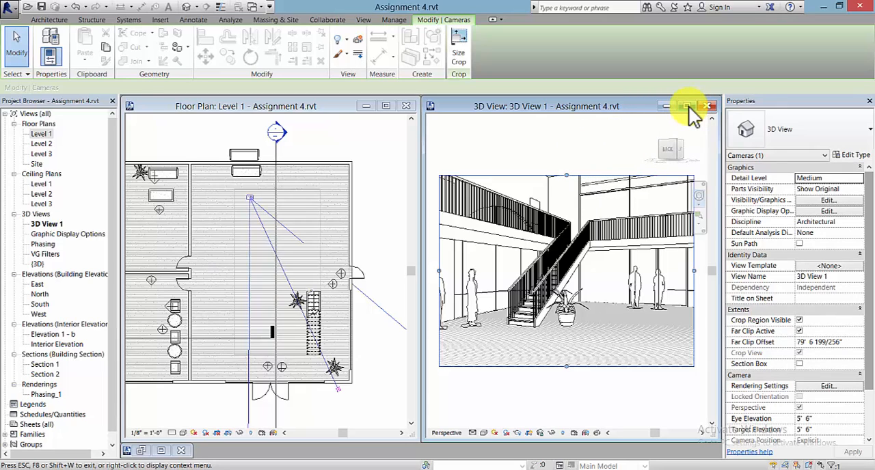
left_click(687, 107)
left_click_drag(291, 273, 400, 269)
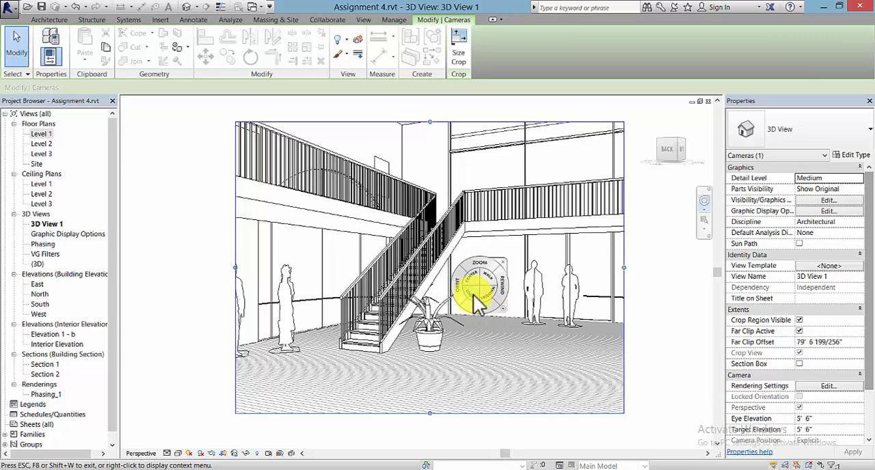
left_click(473, 294)
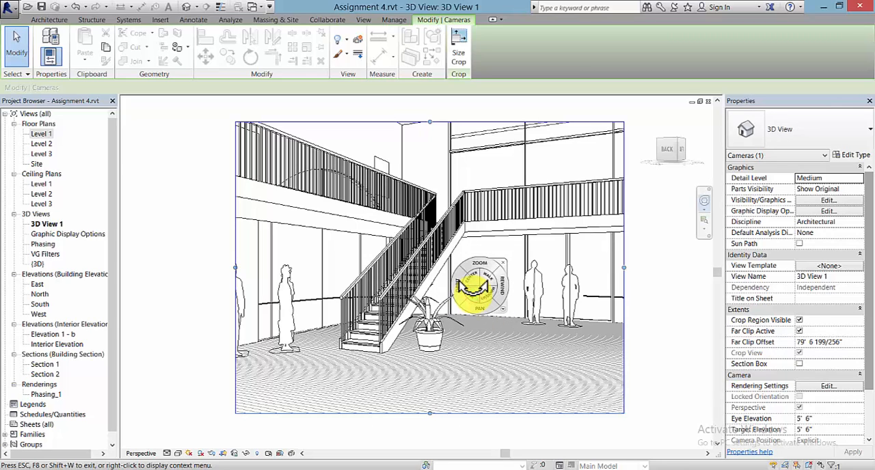
mouse_move(481, 295)
left_mouse_down()
mouse_move(474, 293)
mouse_move(598, 296)
mouse_move(635, 284)
mouse_move(661, 255)
mouse_move(608, 287)
mouse_move(381, 279)
mouse_move(246, 289)
mouse_move(426, 284)
mouse_move(488, 297)
mouse_move(477, 269)
mouse_move(451, 297)
mouse_move(448, 273)
mouse_move(390, 293)
mouse_move(387, 303)
mouse_move(475, 282)
mouse_move(494, 311)
mouse_move(494, 195)
mouse_move(488, 284)
mouse_move(537, 328)
mouse_move(488, 351)
mouse_move(488, 254)
mouse_move(414, 375)
mouse_move(414, 402)
mouse_move(413, 387)
left_mouse_up()
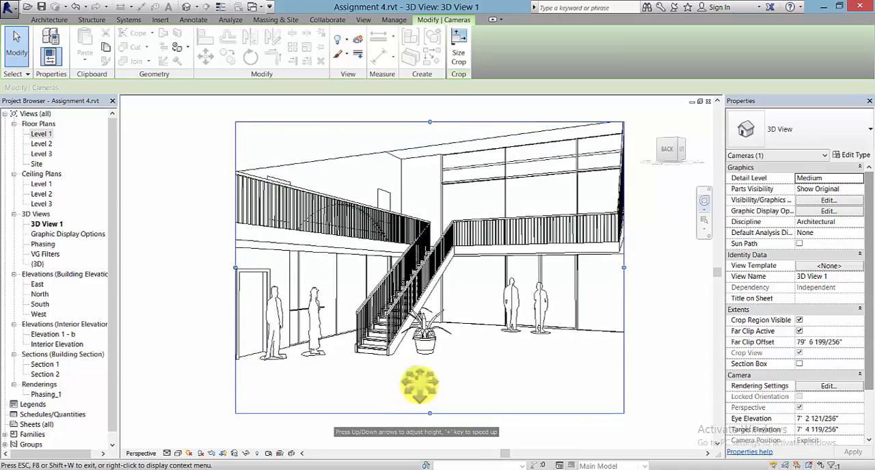
left_click_drag(432, 354, 438, 358)
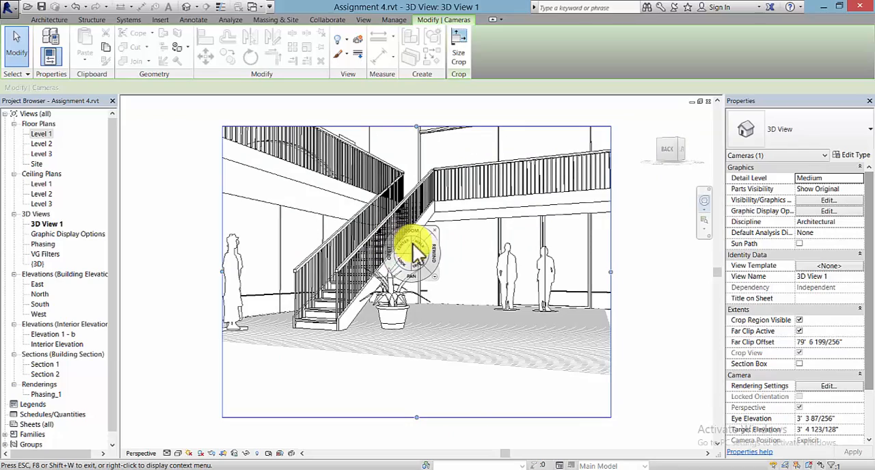
Step: Reframe the staircase with the navigation wheel, bringing the camera's eye elevation to about 6' 6" and target elevation to about 4' 4", and close the wheel
left_click(404, 243)
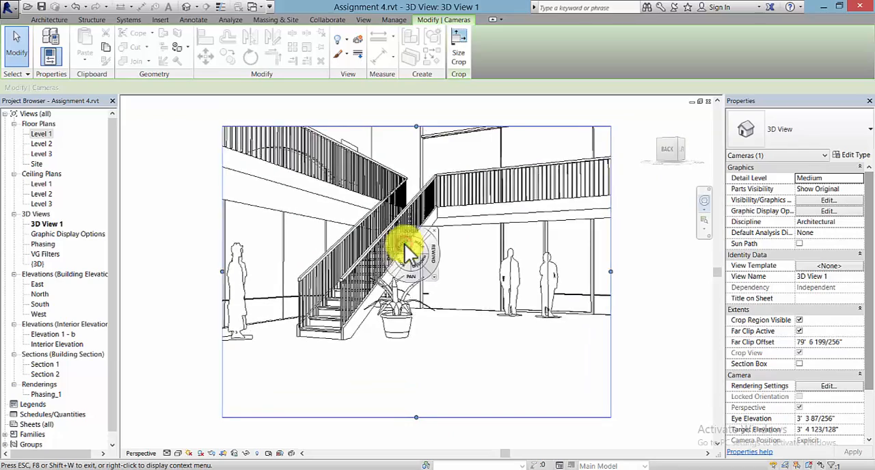
left_click(404, 245)
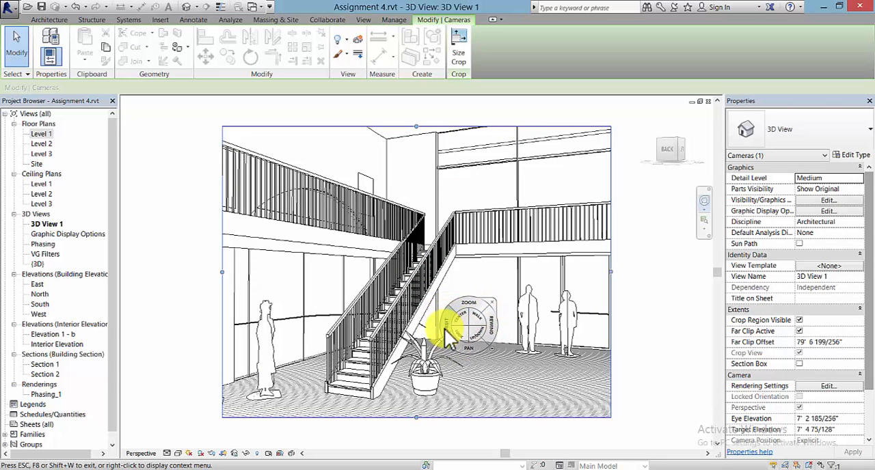
left_click_drag(470, 304, 480, 308)
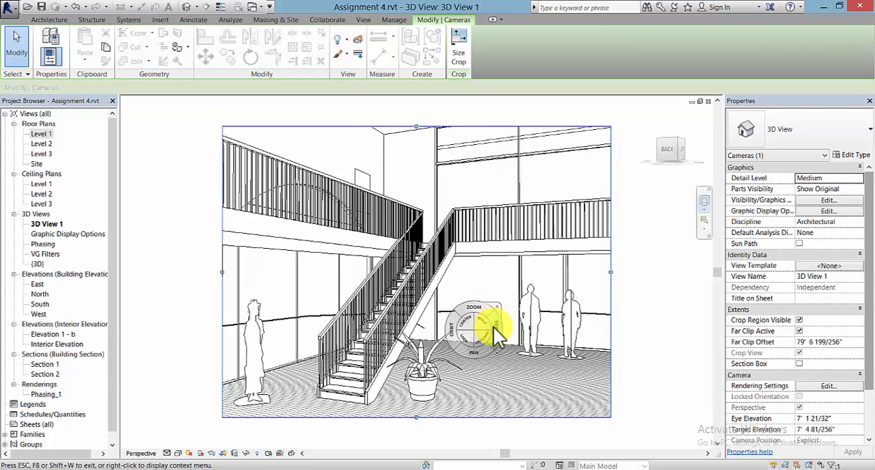
key("Escape")
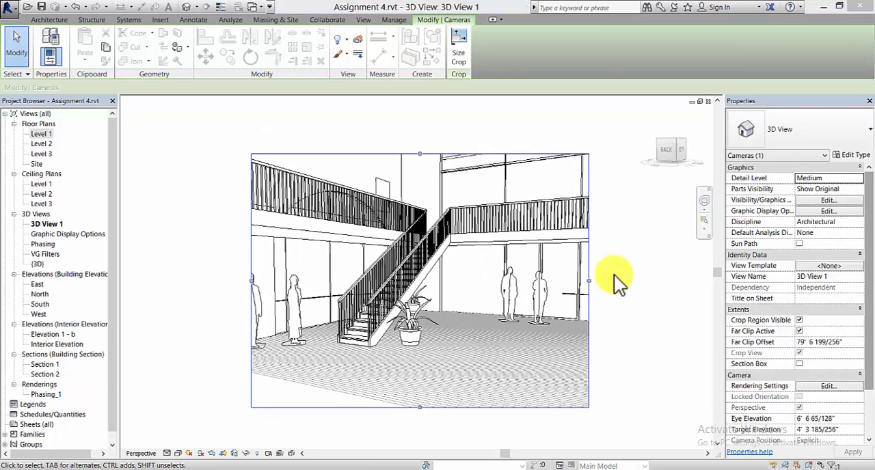
Step: Tile 3D View 1 and the Level 1 plan, fit the views, and zoom the plan in on the large room around the staircase
key("w")
key("t")
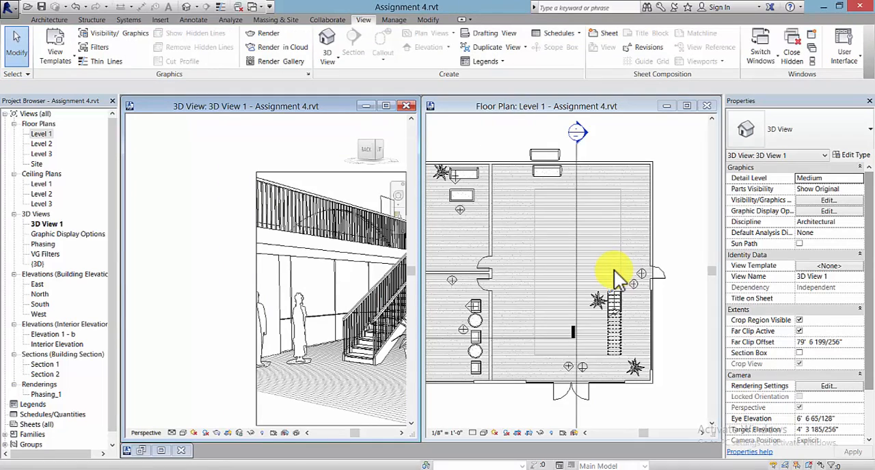
key("z")
key("f")
left_click(674, 250)
scroll(675, 249, "up", 1)
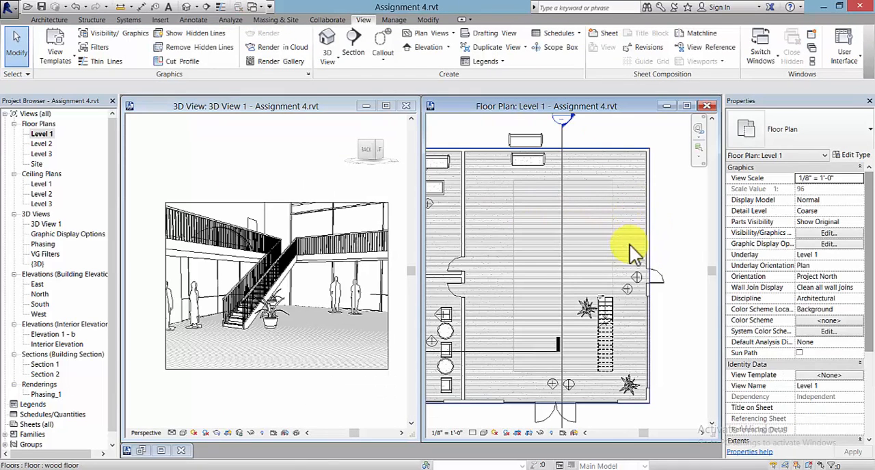
scroll(573, 332, "up", 2)
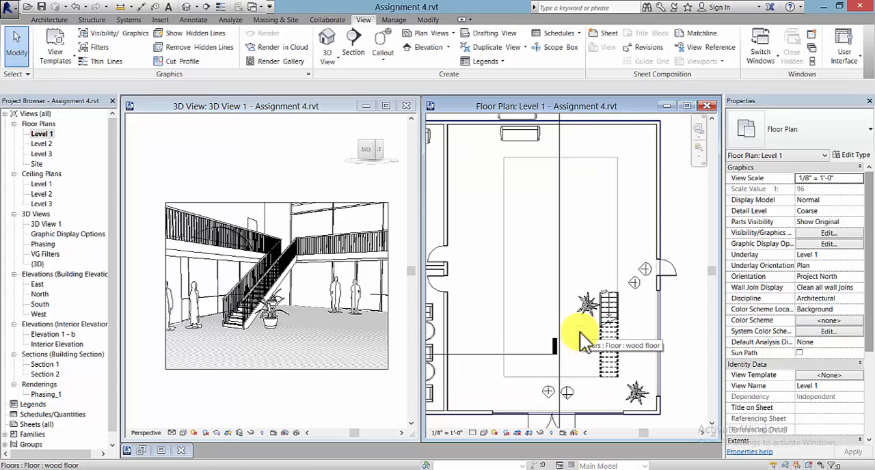
middle_click_drag(580, 332, 592, 331)
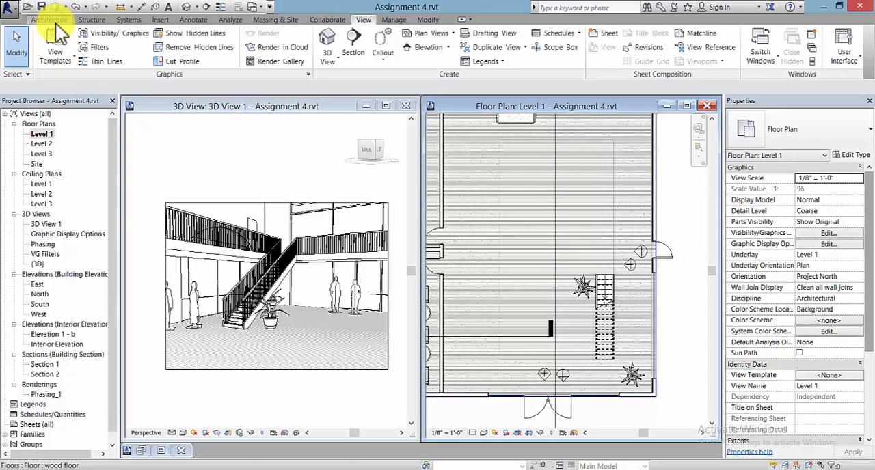
Step: Start loading a family and browse the US Imperial library to the Lighting > Architectural > Internal folder
left_click(160, 19)
left_click(391, 51)
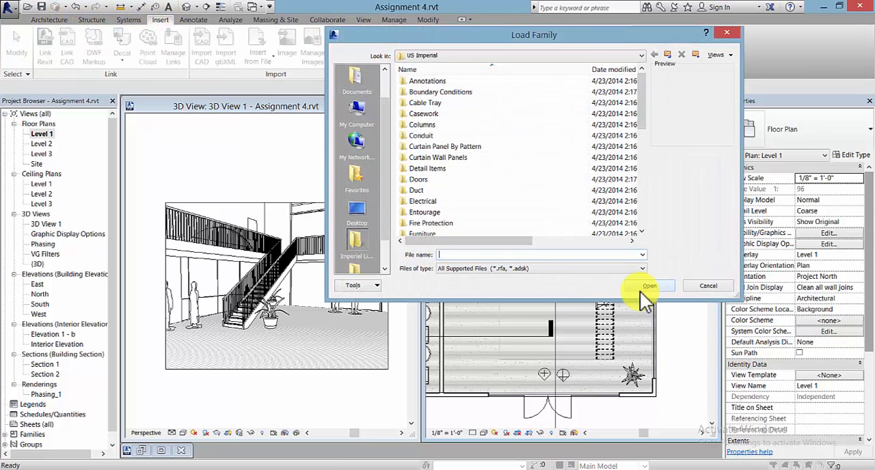
left_click_drag(643, 119, 638, 160)
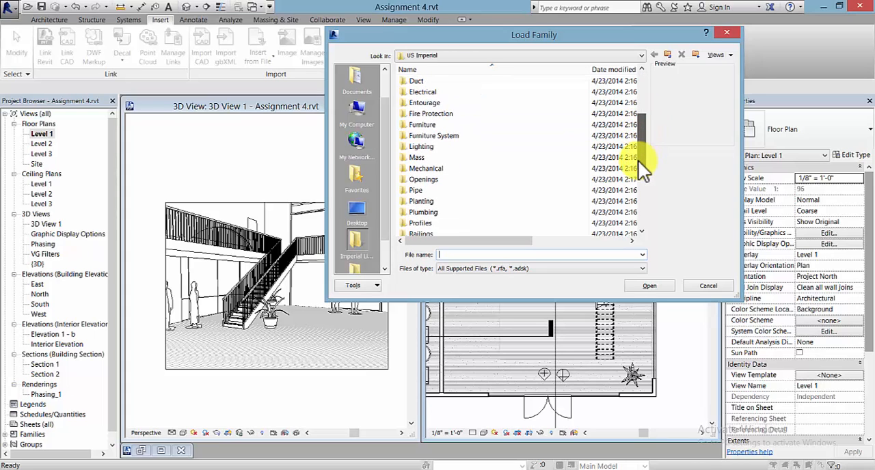
double_click(427, 147)
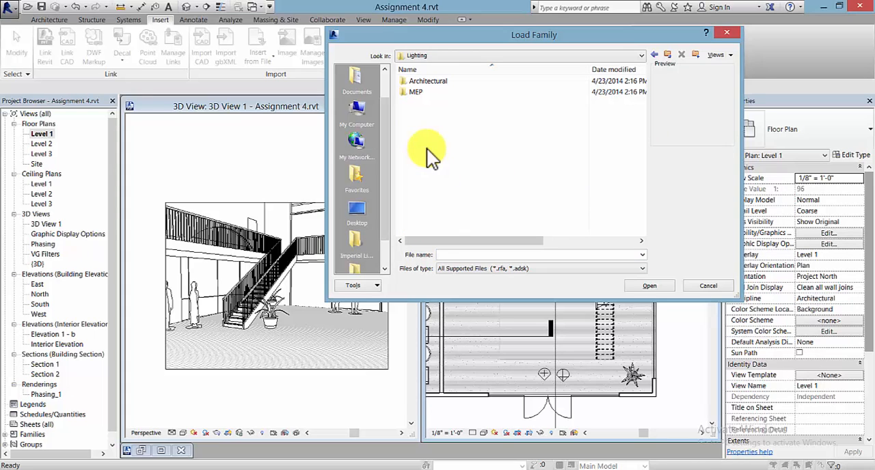
double_click(437, 82)
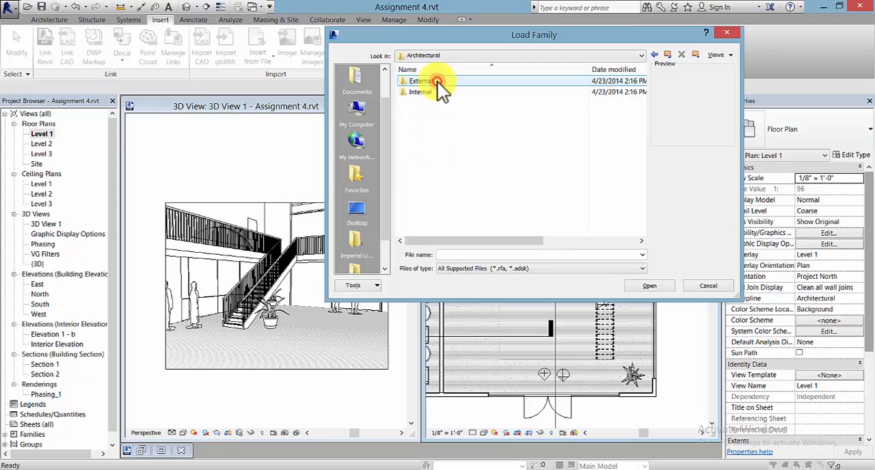
double_click(431, 93)
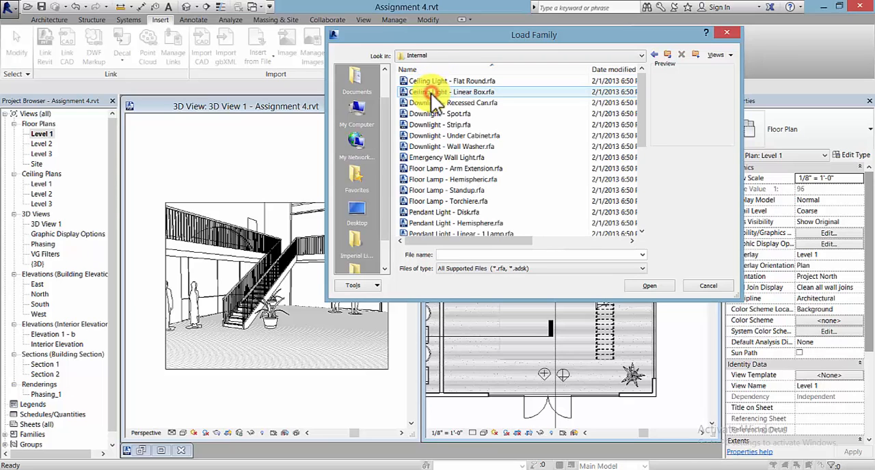
Step: Preview the internal light families, including ceiling lights, downlights, floor lamps, pendants and sconces, to compare the available fixtures
left_click(461, 83)
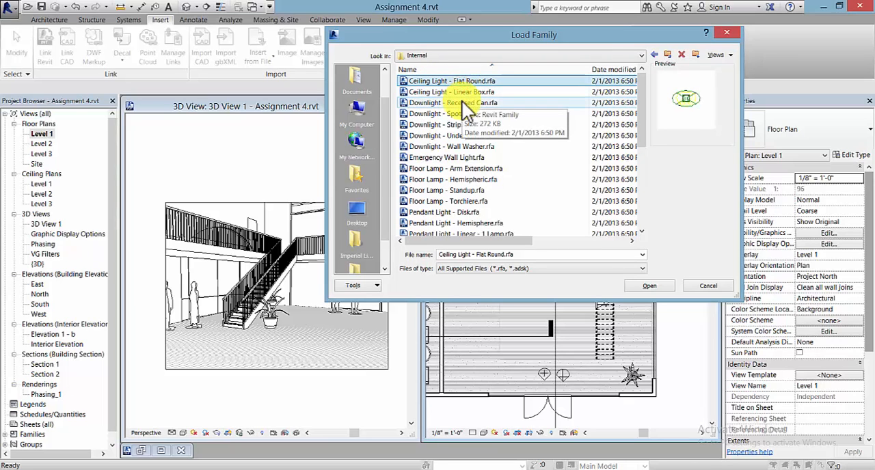
key("Down")
key("Down")
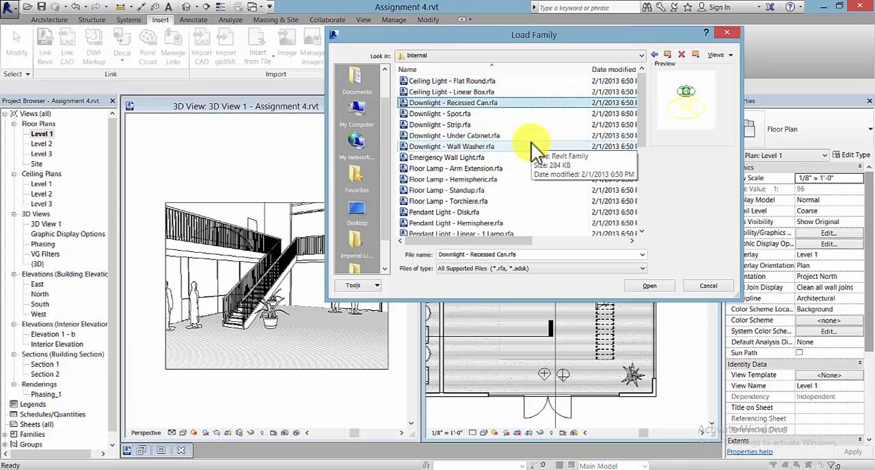
left_click(469, 167)
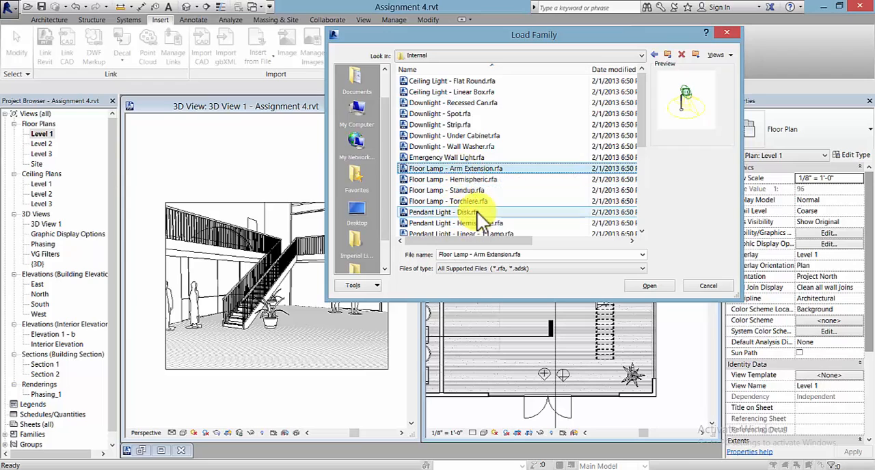
left_click(475, 203)
left_click(482, 190)
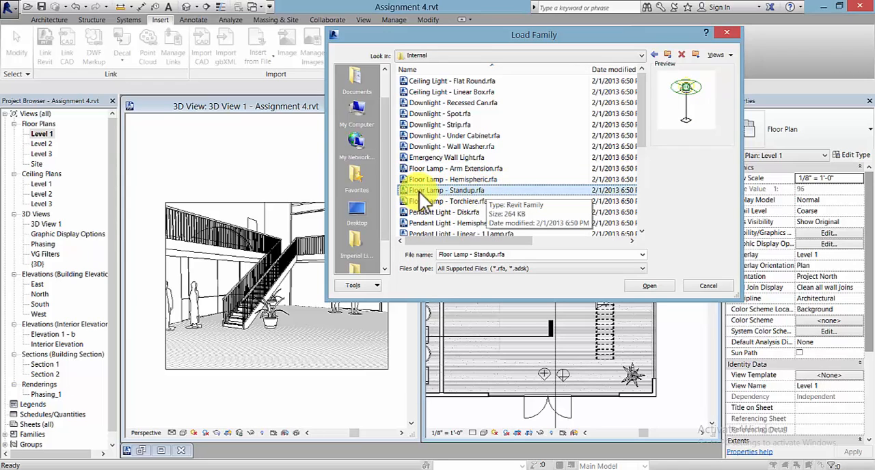
left_click_drag(643, 118, 625, 147)
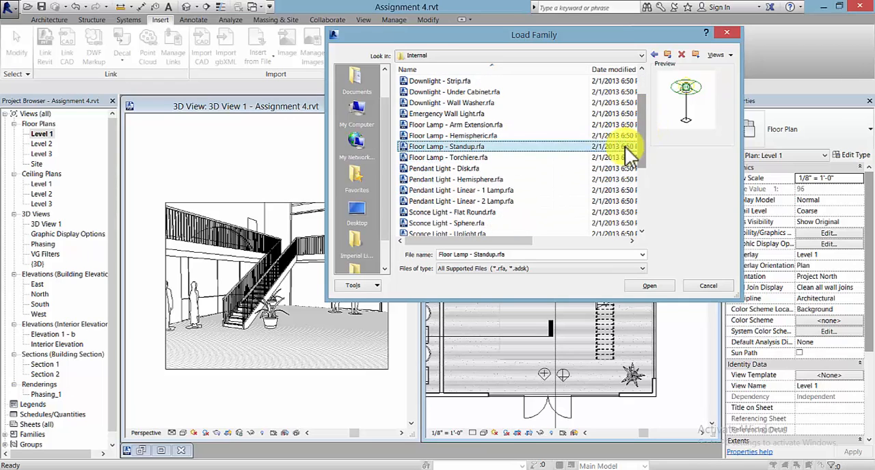
left_click(463, 171)
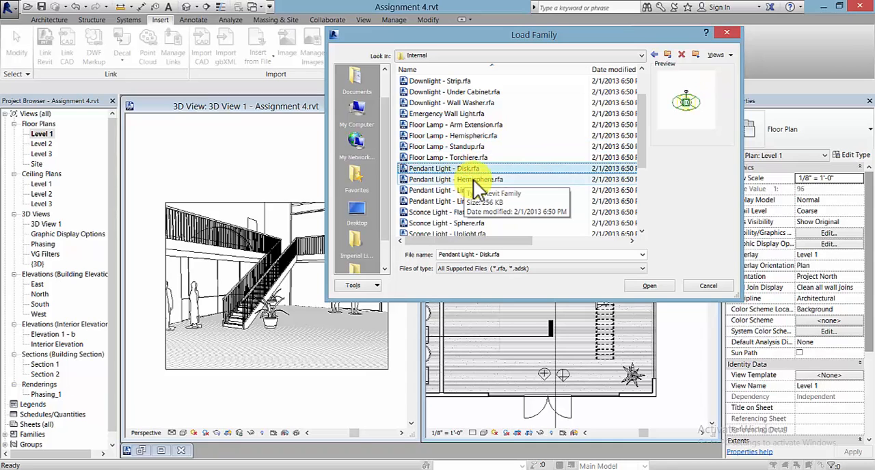
left_click(427, 213)
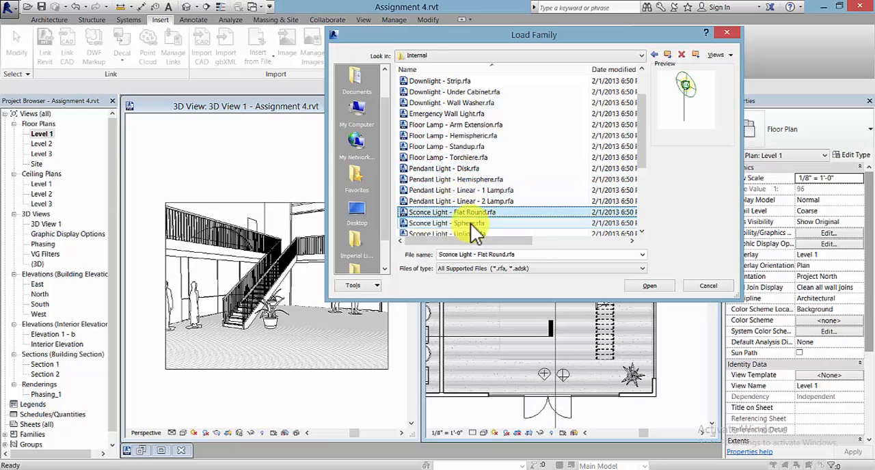
left_click(470, 224)
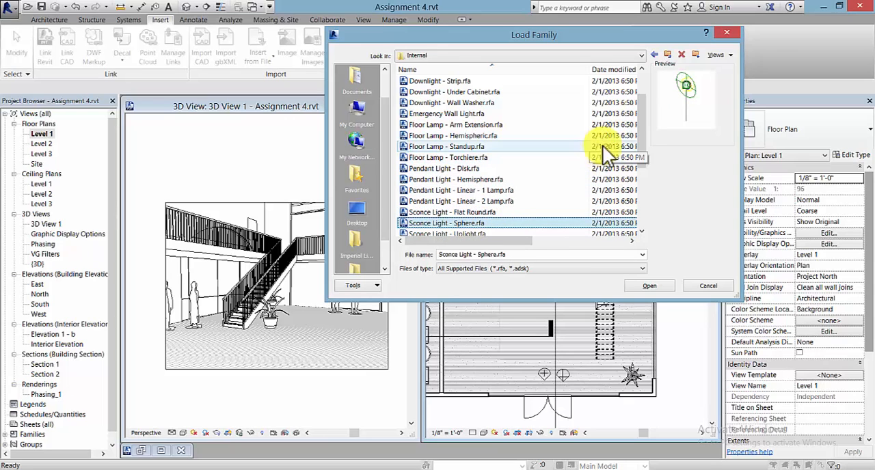
left_click_drag(640, 145, 641, 153)
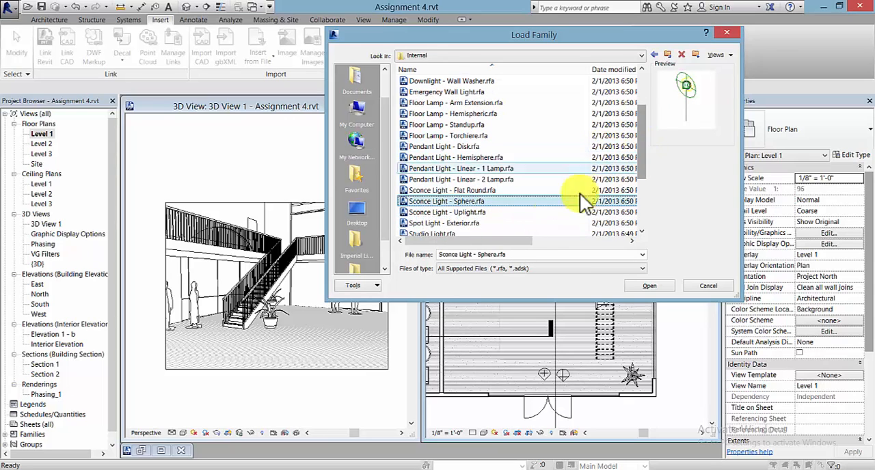
left_click(476, 212)
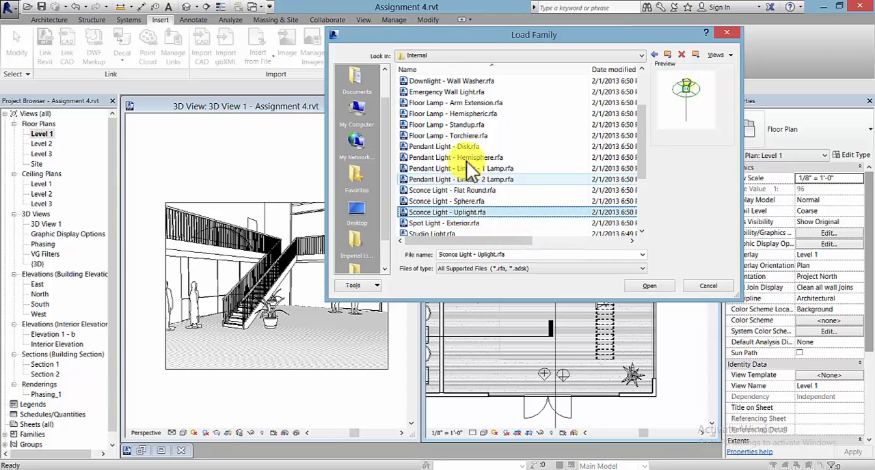
Step: Select the Floor Lamp - Standup, Pendant Light - Linear - 1 Lamp and Sconce Light - Flat Round families together for loading
left_click(480, 128)
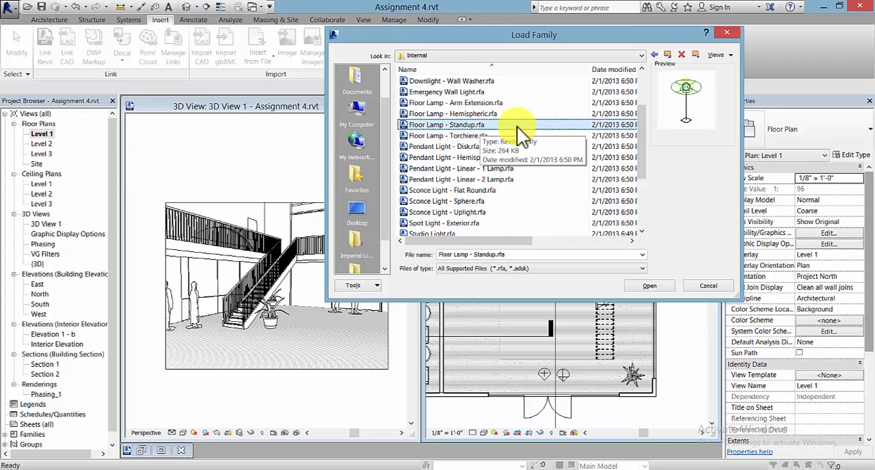
left_click(505, 170, "ctrl")
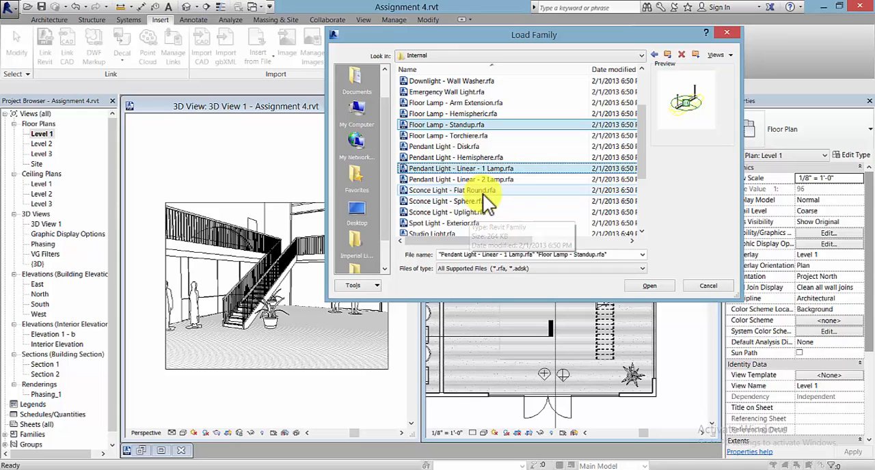
left_click(482, 191, "ctrl")
Step: Add the Arm Extension, Hemispheric and Standard table lamps and Wall Lamp - Bracket to the selection and load all, overwriting the existing pendant light version
left_click_drag(642, 141, 641, 189)
left_click(471, 169, "ctrl")
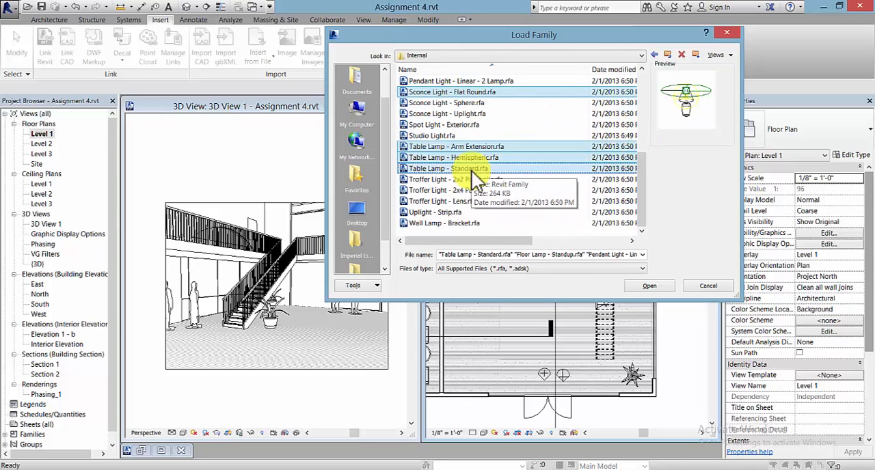
left_click(489, 148, "ctrl")
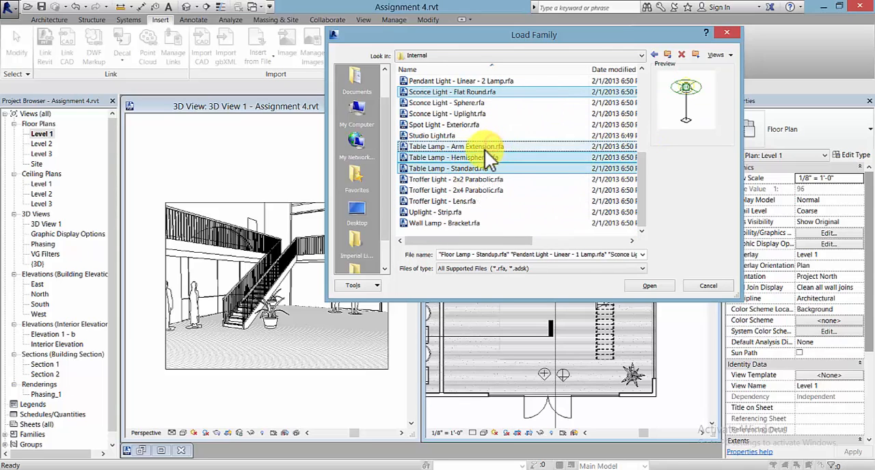
left_click(512, 150, "ctrl")
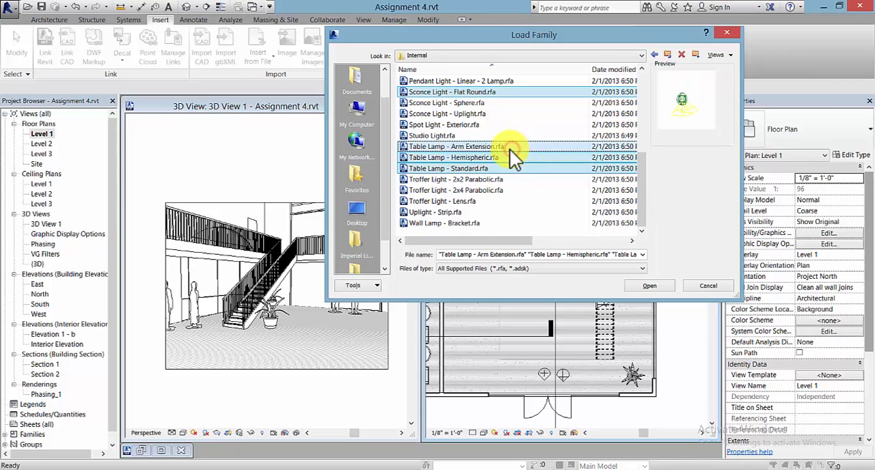
left_click(471, 224, "ctrl")
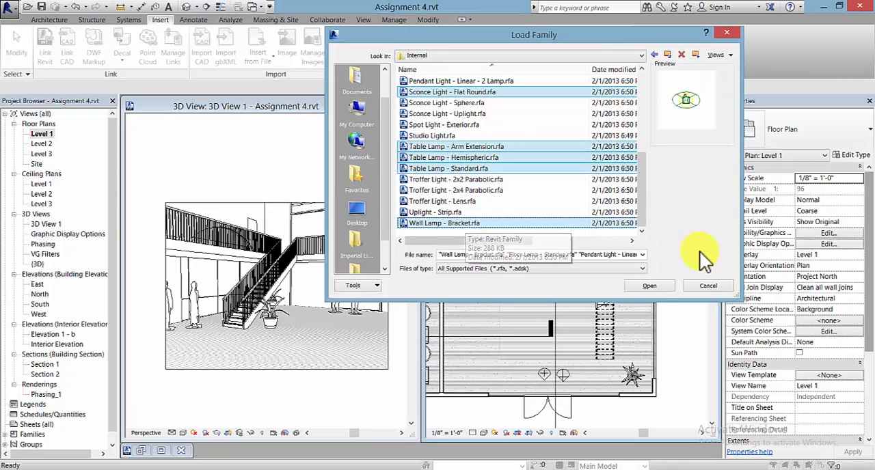
left_click(650, 287)
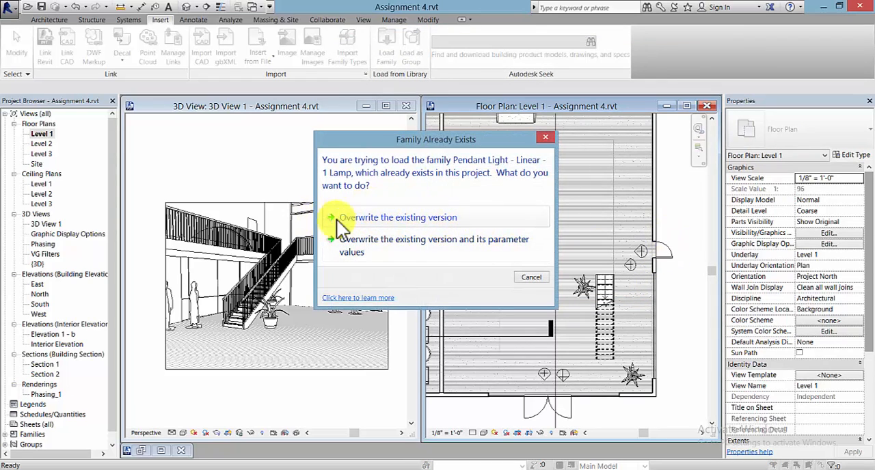
left_click(451, 217)
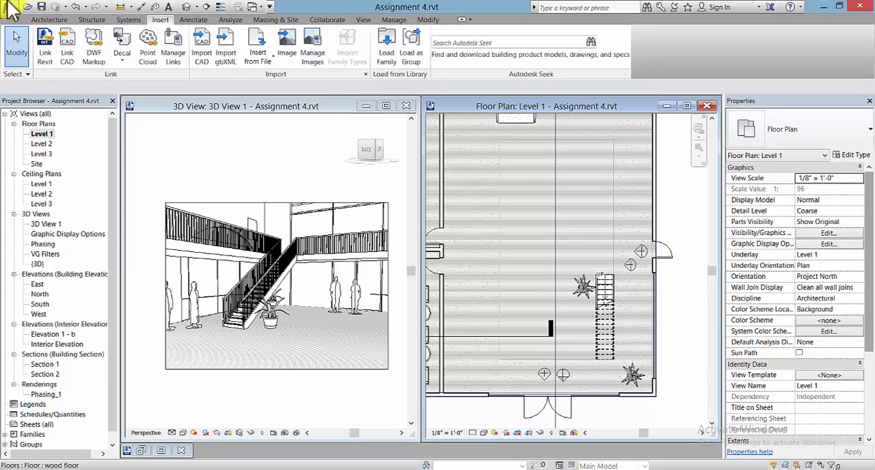
Step: Start placing a component on Level 1 and browse the loaded family types for a light fixture
left_click(49, 20)
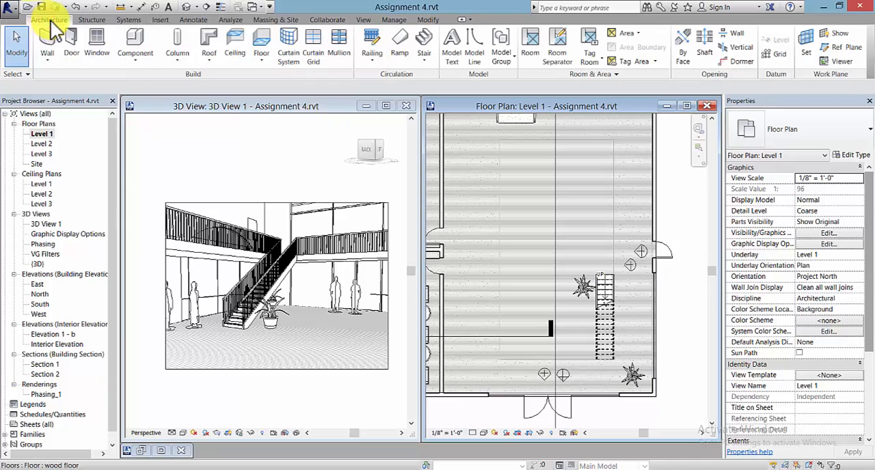
left_click(130, 59)
left_click(153, 80)
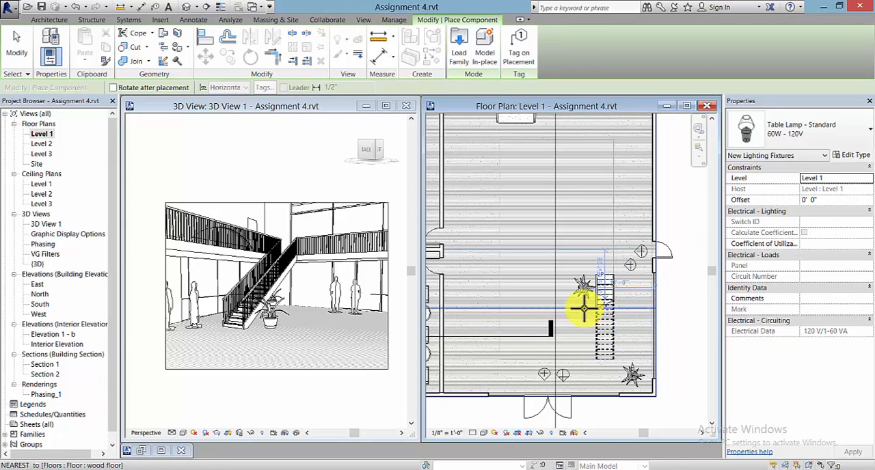
left_click(855, 128)
left_click_drag(867, 297, 874, 196)
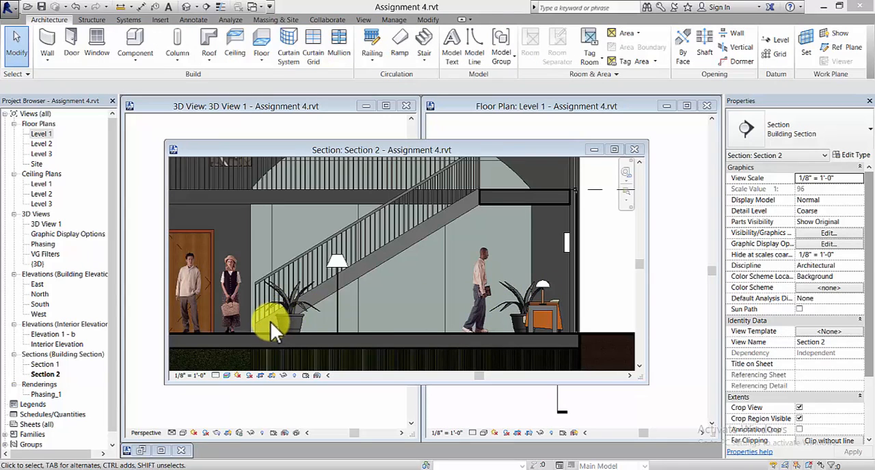
Step: Move the Section 2 view window aside to uncover the Level 1 floor plan
left_click_drag(565, 154, 401, 158)
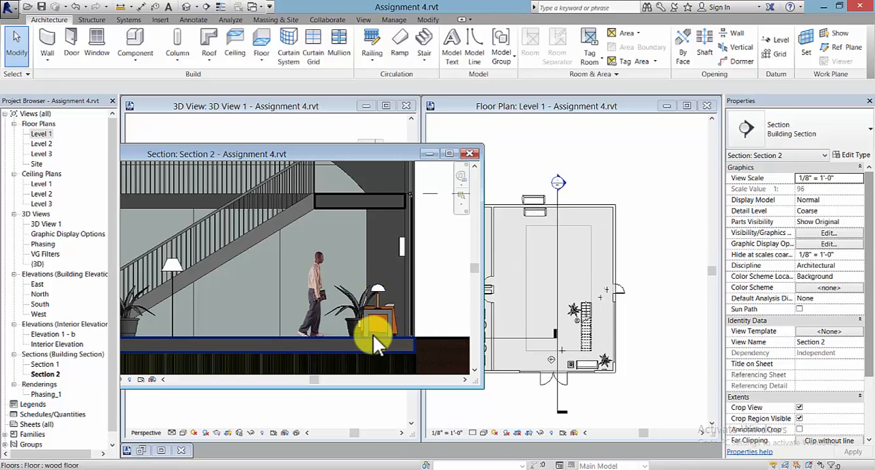
Step: Check the hemispheric table lamp on the coffee table in Section 2, and minimize that section window
left_click(382, 289)
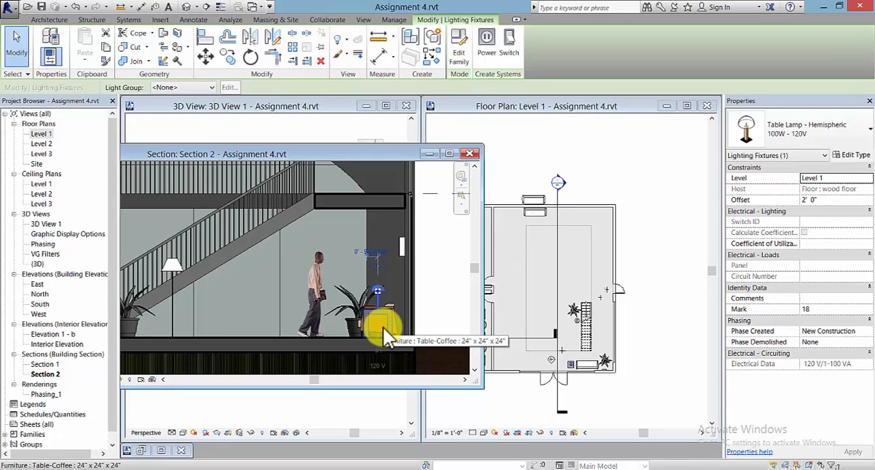
left_click(433, 306)
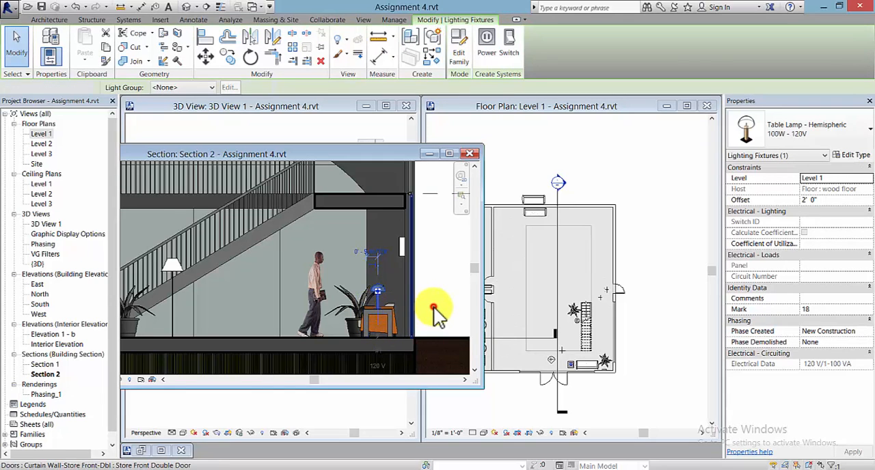
left_click_drag(372, 155, 729, 135)
left_click_drag(621, 133, 449, 138)
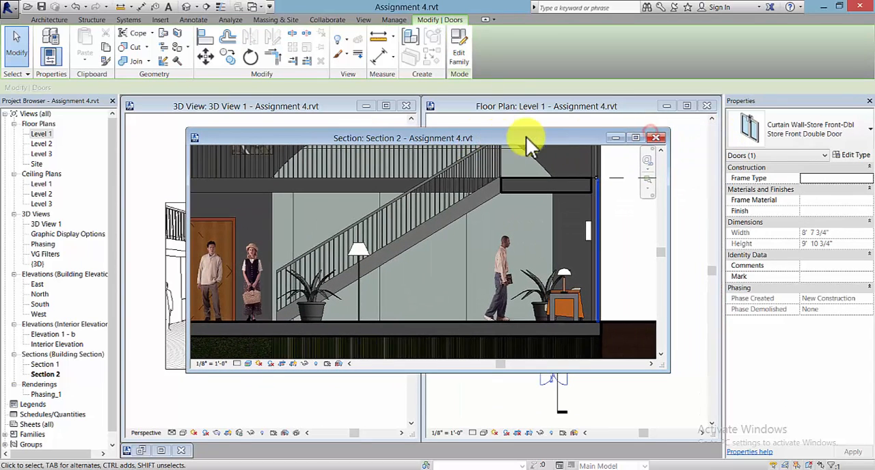
left_click(617, 137)
Step: Switch the visual style of perspective 3D View 1 to Realistic
left_click(277, 351)
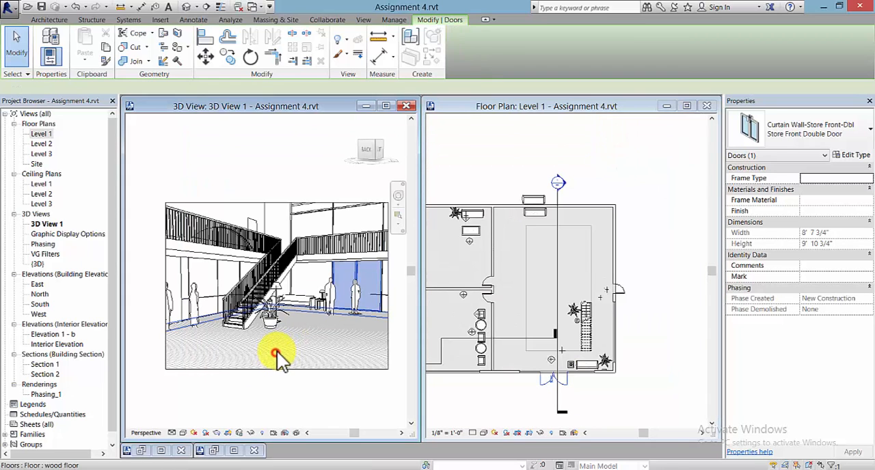
left_click(264, 403)
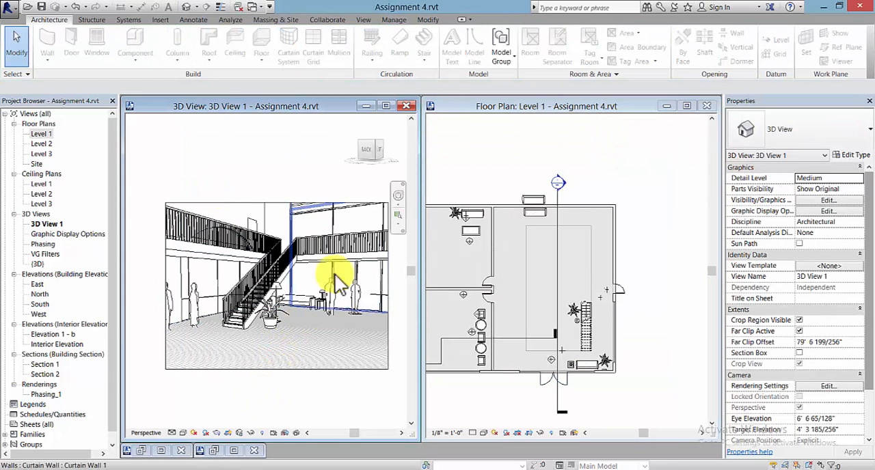
left_click(183, 433)
left_click(202, 410)
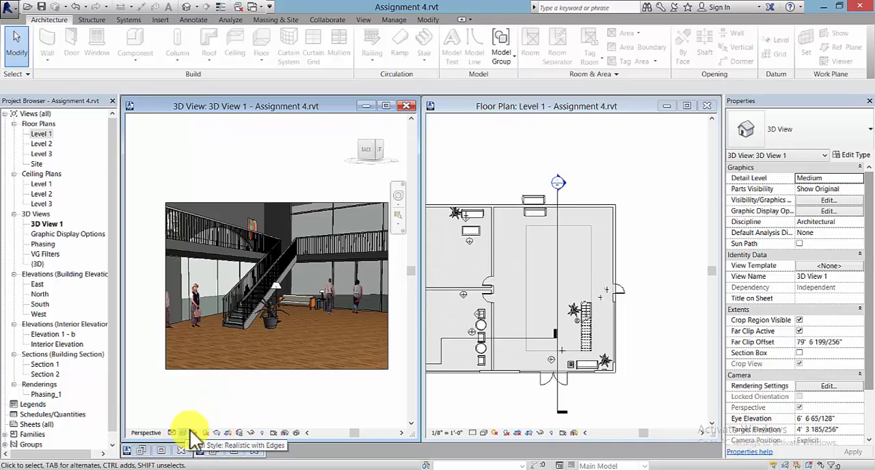
Step: Examine the staircase room in the perspective view, select the male figure beside the table lamp, and clear the selection
scroll(259, 355, "up", 2)
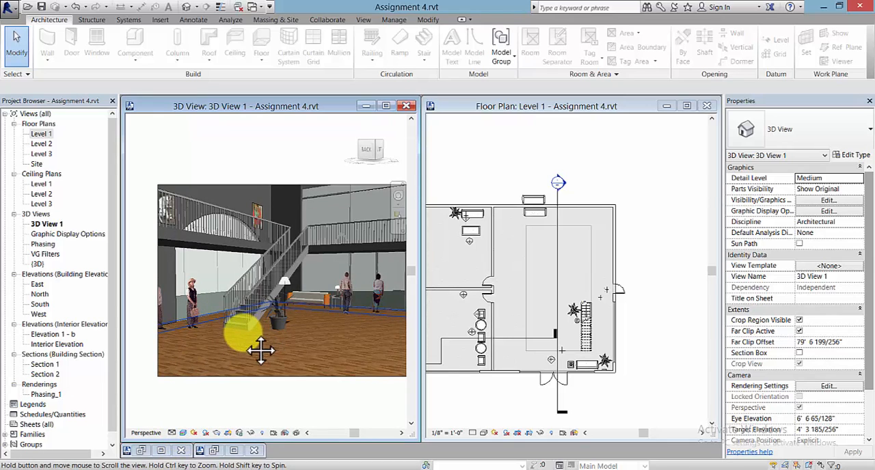
scroll(261, 350, "up", 2)
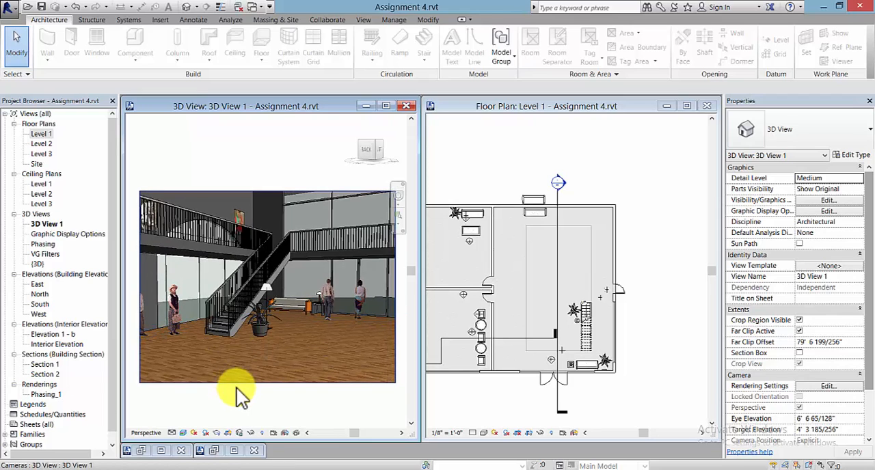
left_click(334, 306)
left_click(328, 175)
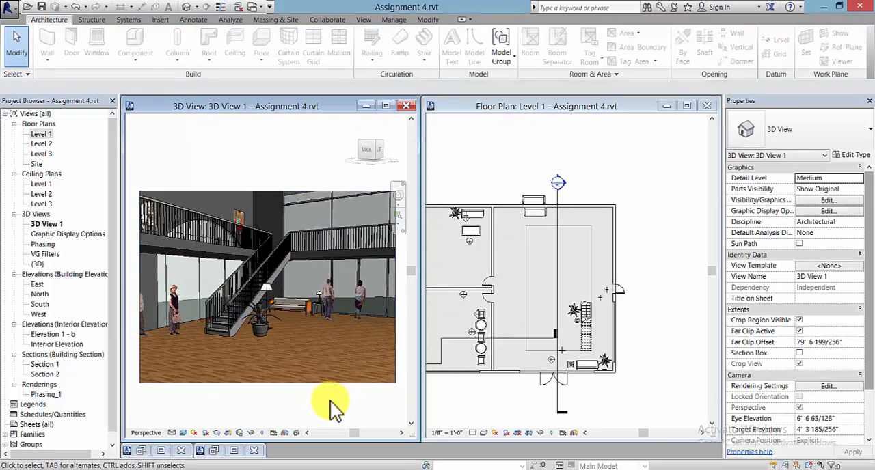
left_click(327, 303)
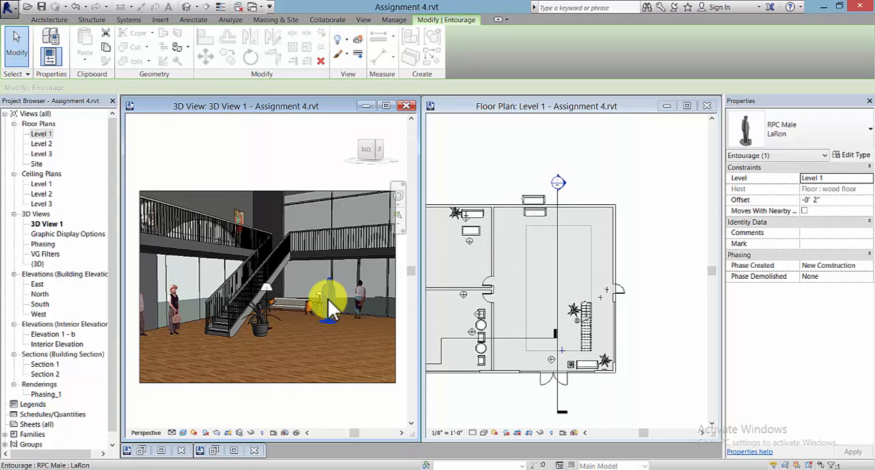
left_click(329, 299)
key("Escape")
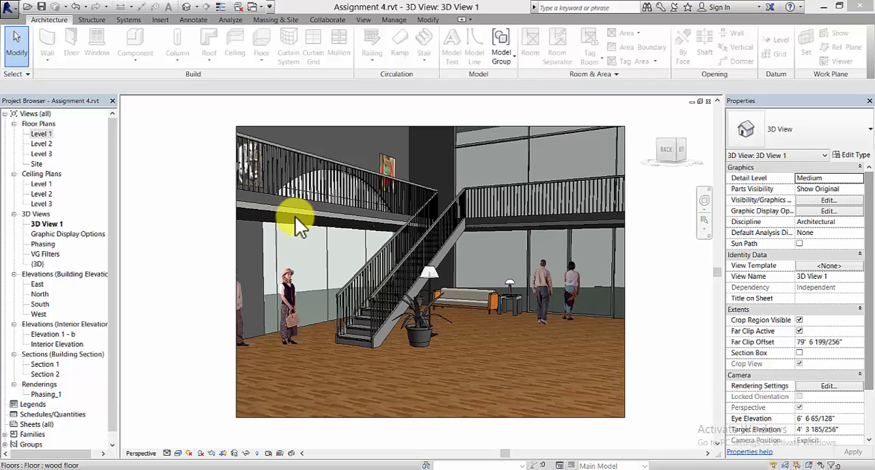
Step: In the Level 1 reflected ceiling plan, sketch a 38'-7" by 52'-10" rectangular ceiling boundary along the staircase room's walls
double_click(40, 185)
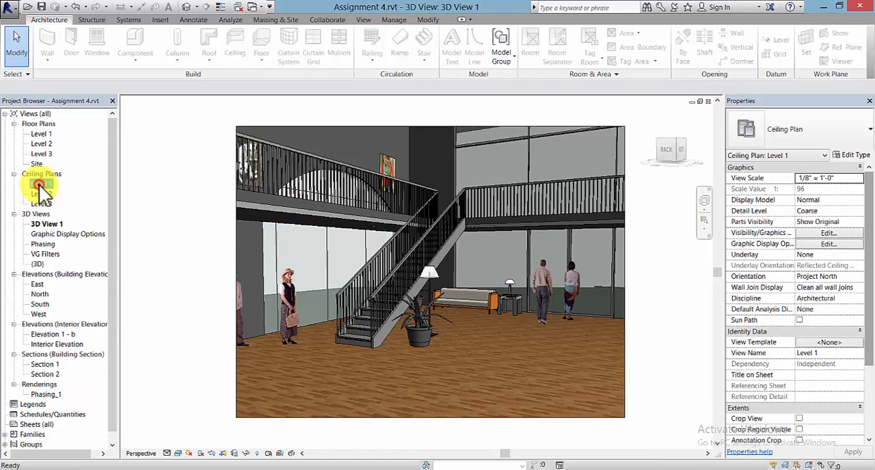
scroll(269, 244, "down", 3)
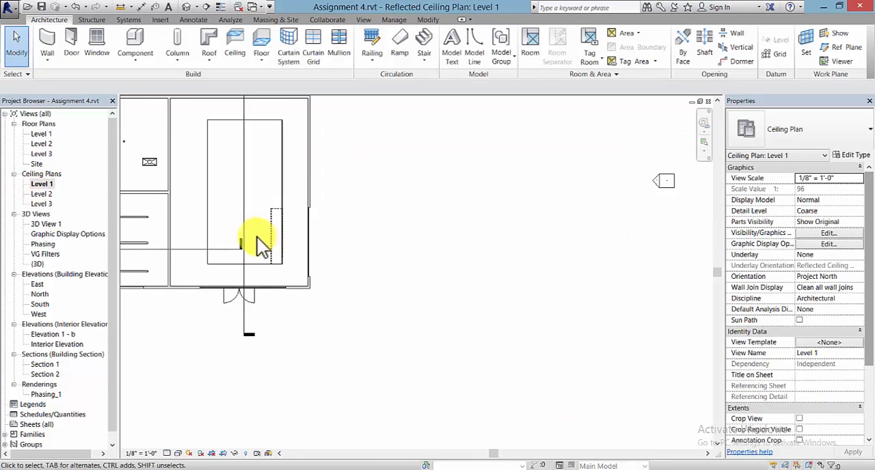
mouse_move(253, 242)
middle_mouse_down()
mouse_move(340, 308)
mouse_move(477, 333)
mouse_move(443, 324)
middle_mouse_up()
scroll(439, 311, "up", 1)
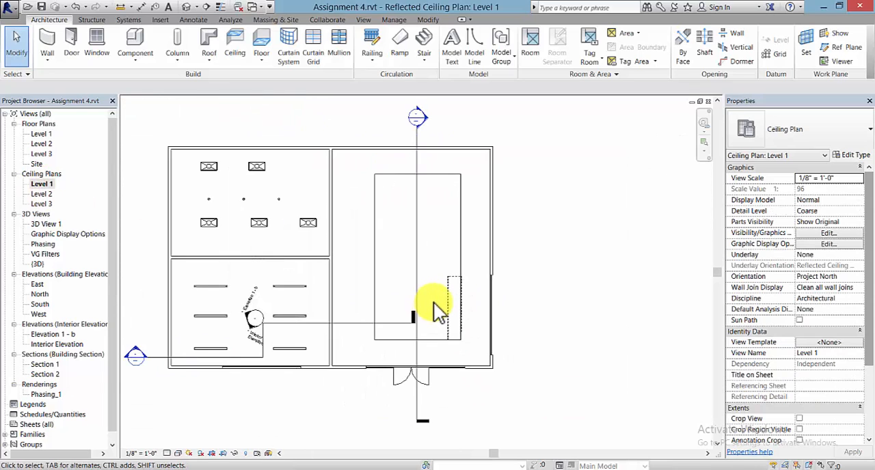
left_click(235, 54)
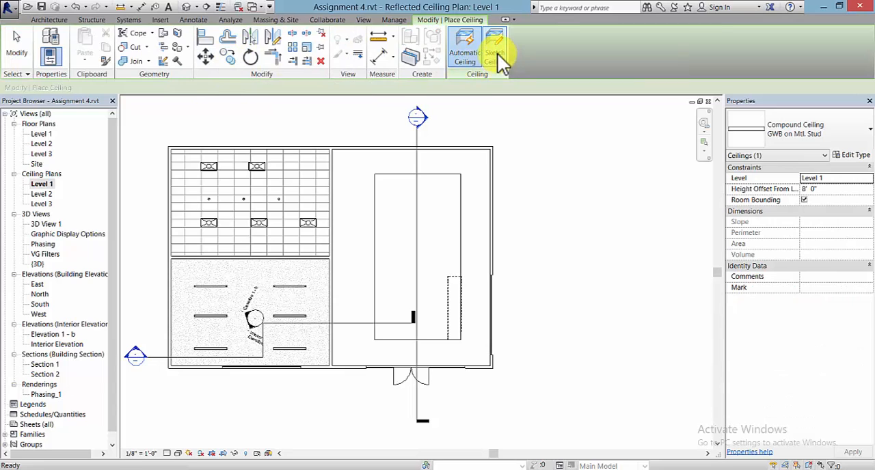
left_click(497, 54)
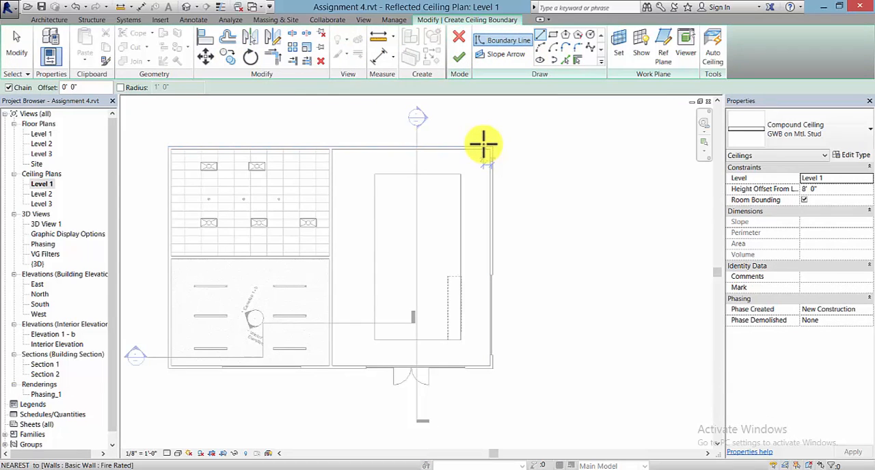
left_click(332, 149)
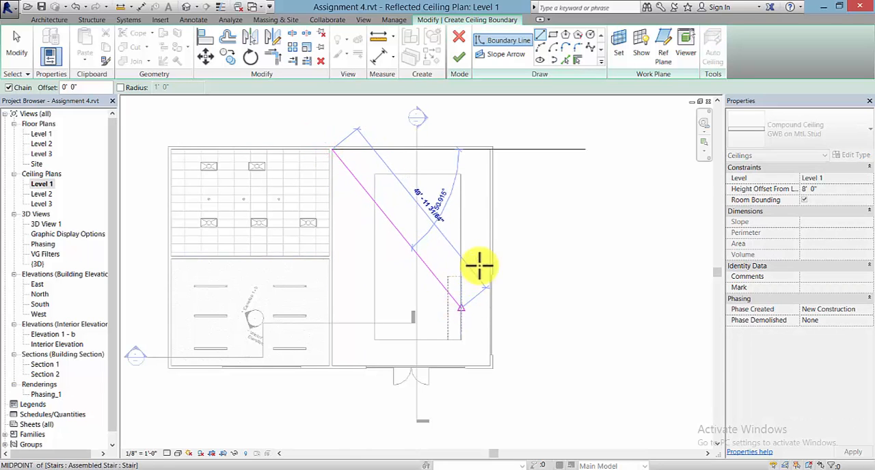
key("Escape")
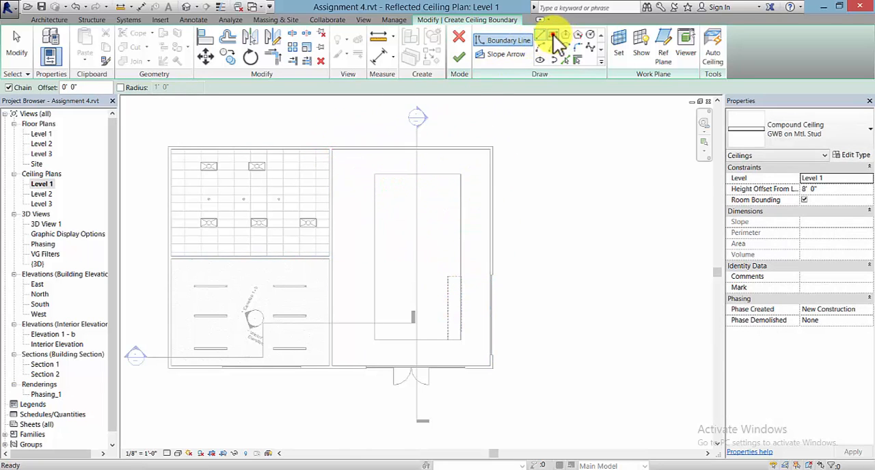
left_click(553, 34)
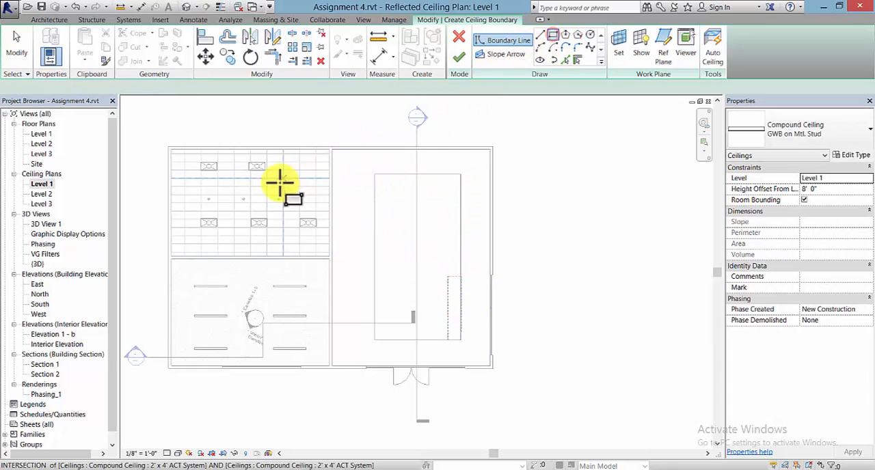
left_click(333, 149)
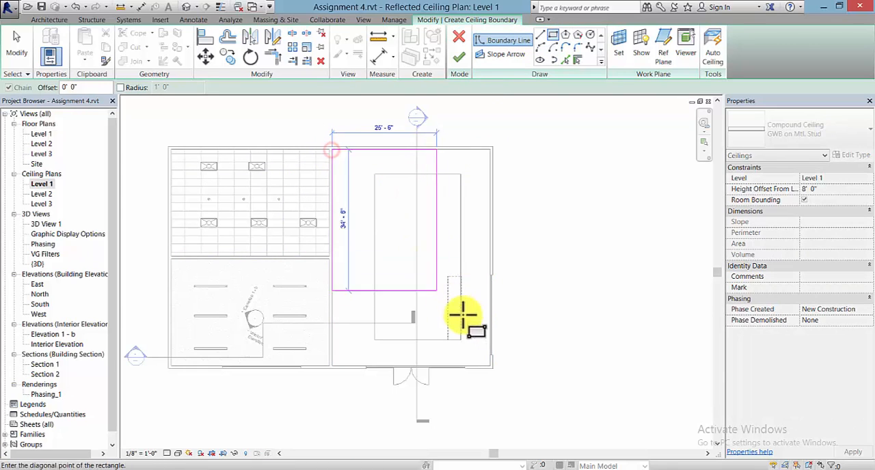
left_click(489, 366)
Step: Sketch a 20'-11" wide inner rectangle around the central floor opening, and discard the whole ceiling sketch
left_click(375, 175)
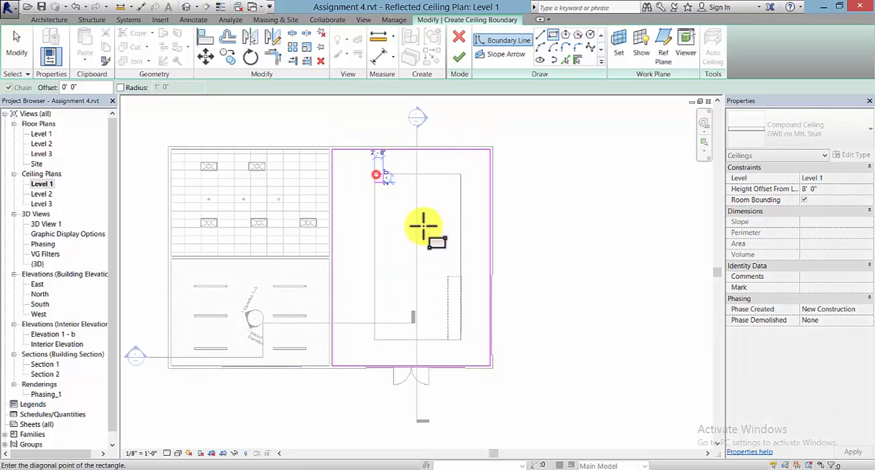
left_click(461, 340)
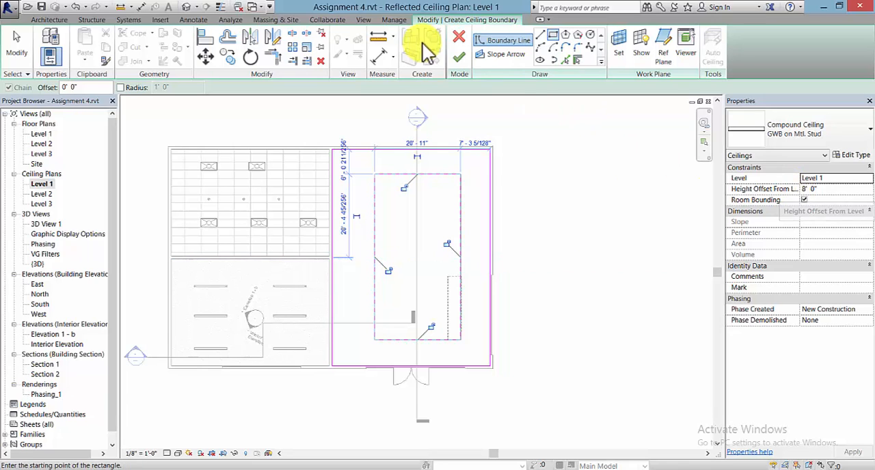
left_click(459, 39)
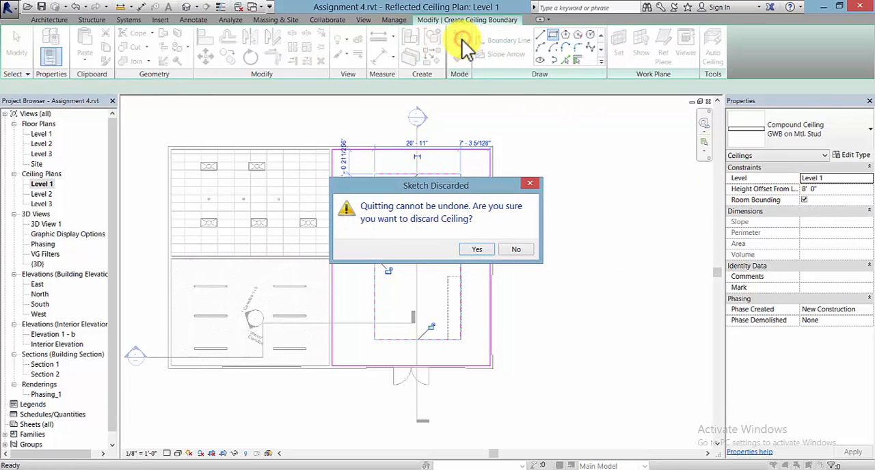
left_click(482, 249)
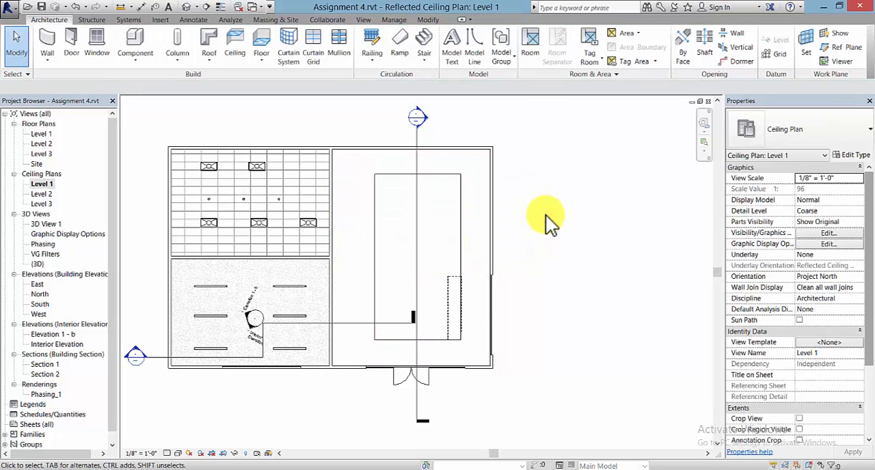
Step: For 3D View 1, set the rendering quality to Medium and the lighting scheme to Interior: Sun and Artificial
key("ctrl+Tab")
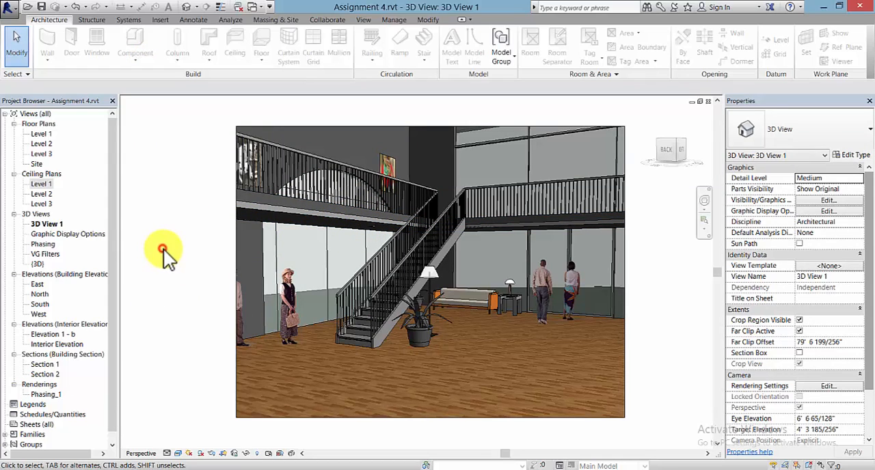
left_click(213, 453)
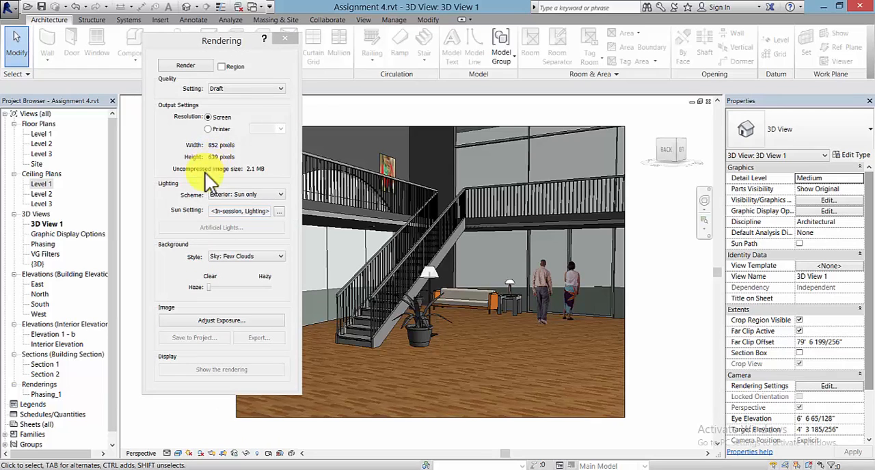
left_click(249, 90)
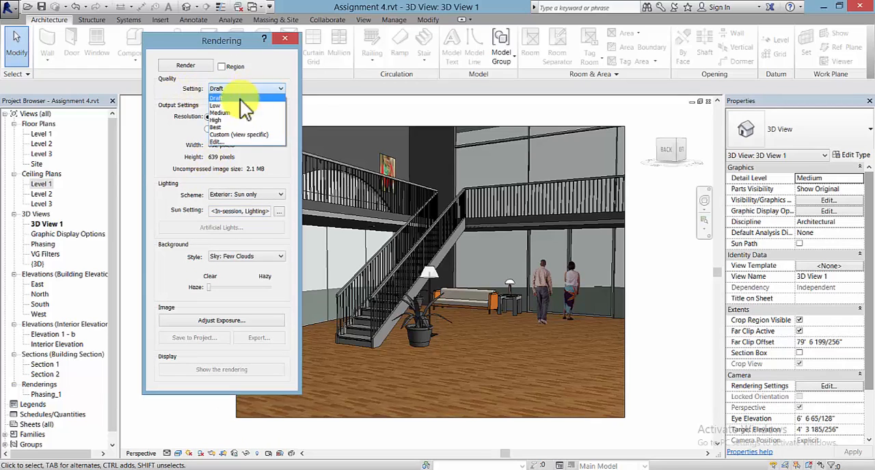
left_click(235, 114)
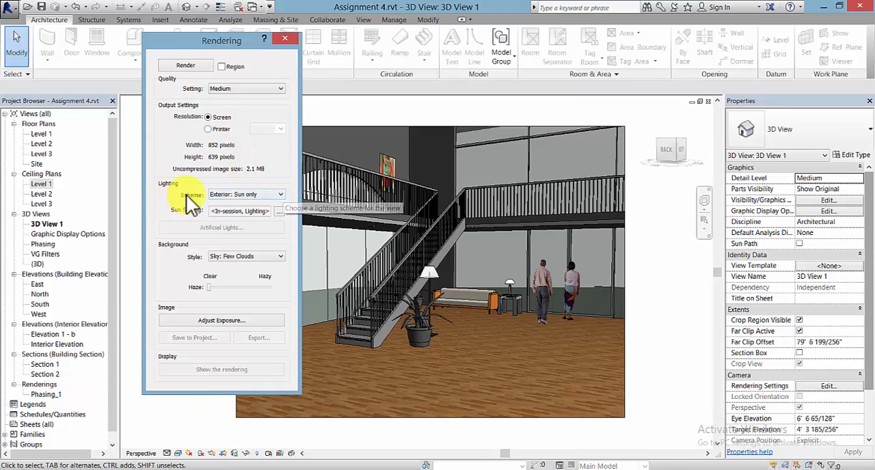
left_click(276, 195)
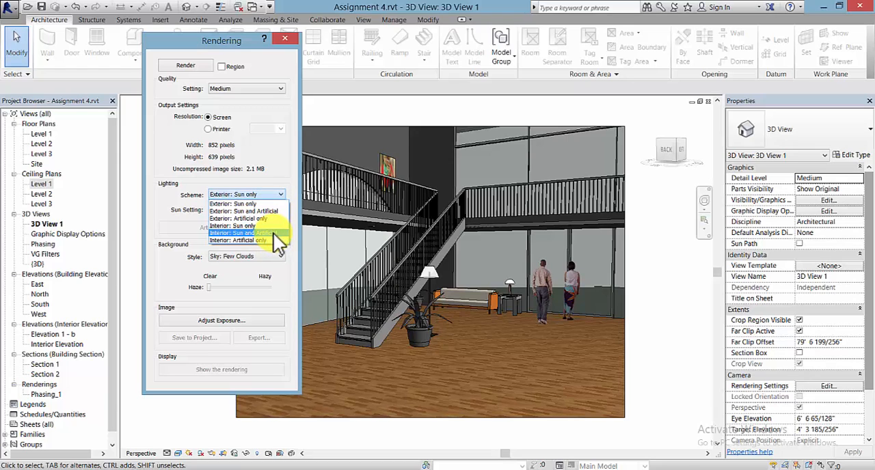
left_click(273, 234)
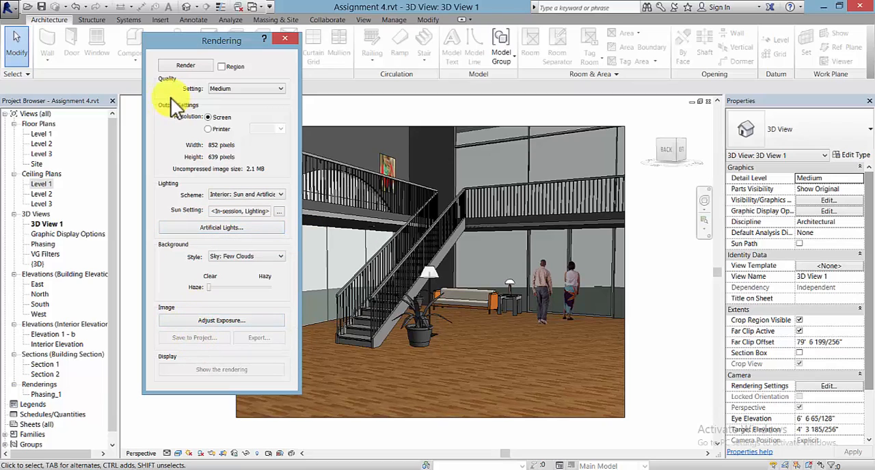
left_click_drag(242, 42, 145, 35)
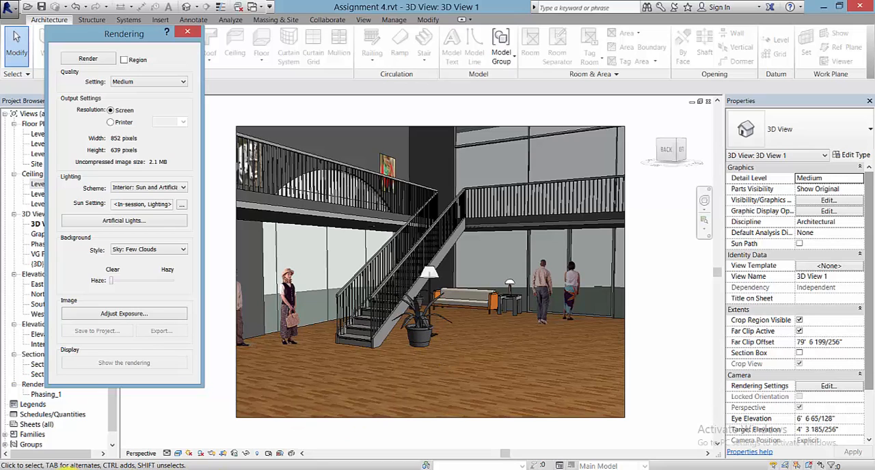
Step: Save the finished rendering to the project under the suggested name and switch the display back to the model
mouse_move(36, 466)
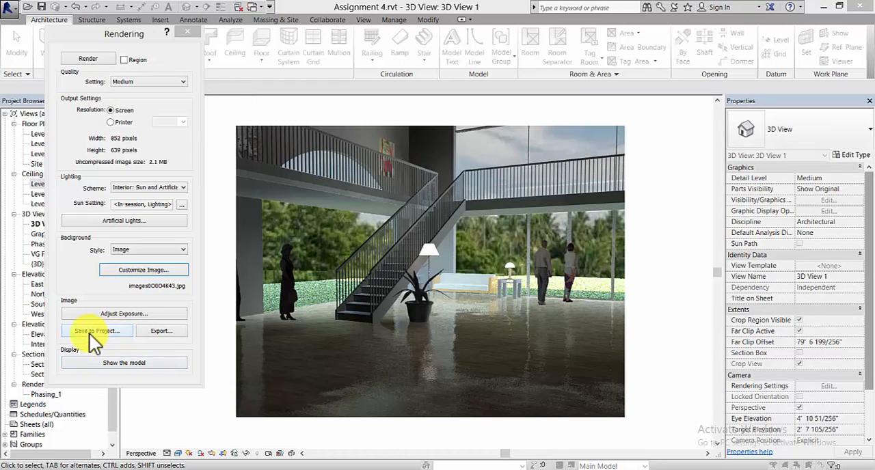
left_click(89, 333)
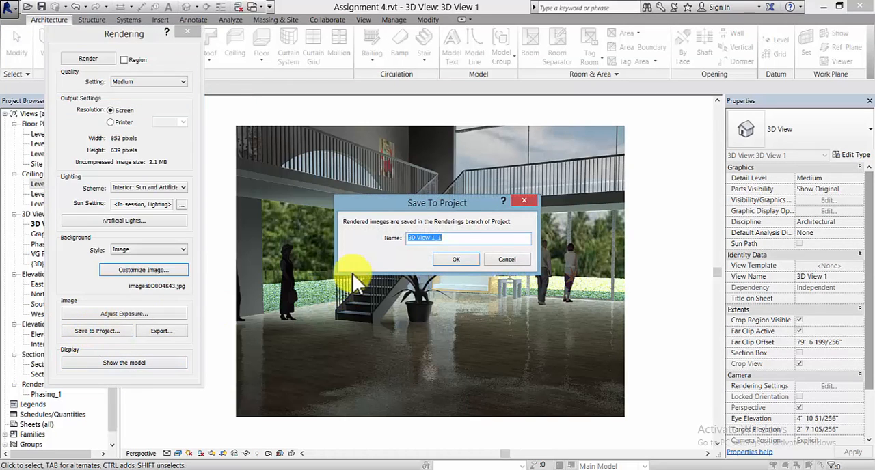
left_click(466, 258)
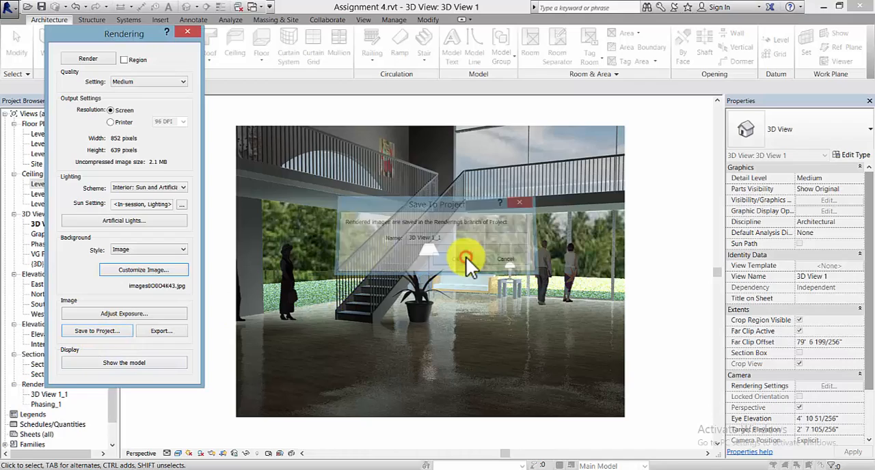
left_click(104, 362)
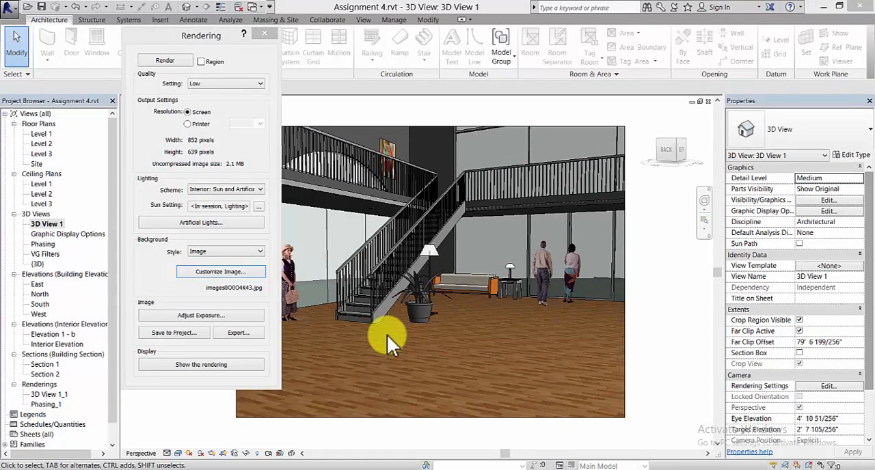
Step: Enable region rendering and resize the render region around the sofa, lamps and plant beside the stair, about 309 by 271 pixels
left_click(201, 63)
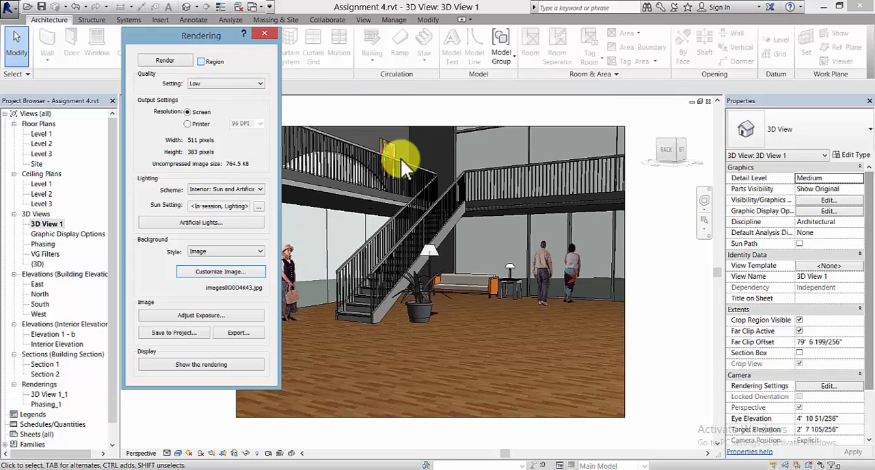
left_click(396, 184)
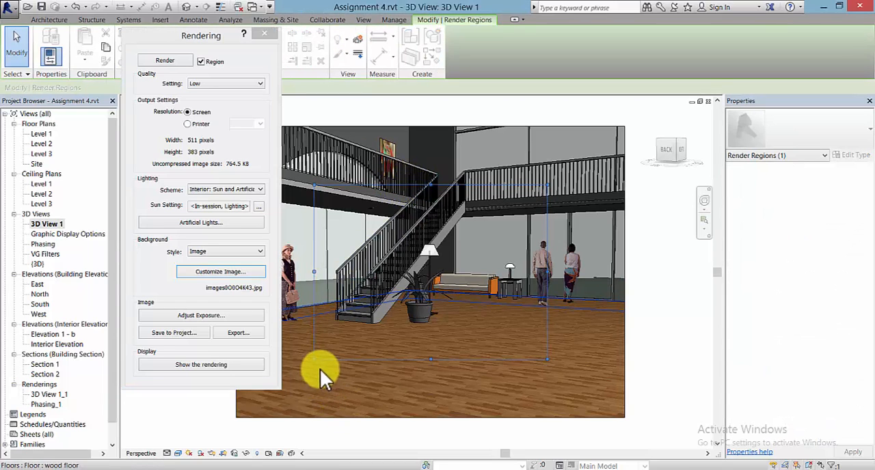
left_click_drag(314, 357, 407, 332)
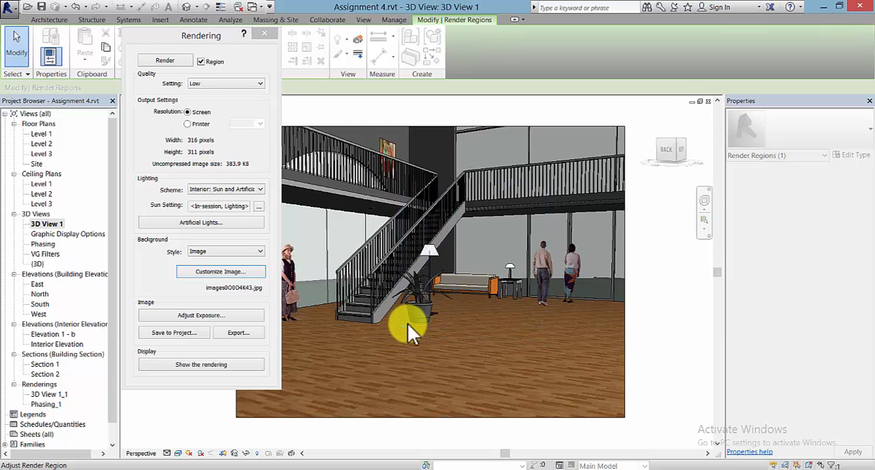
left_click(546, 192)
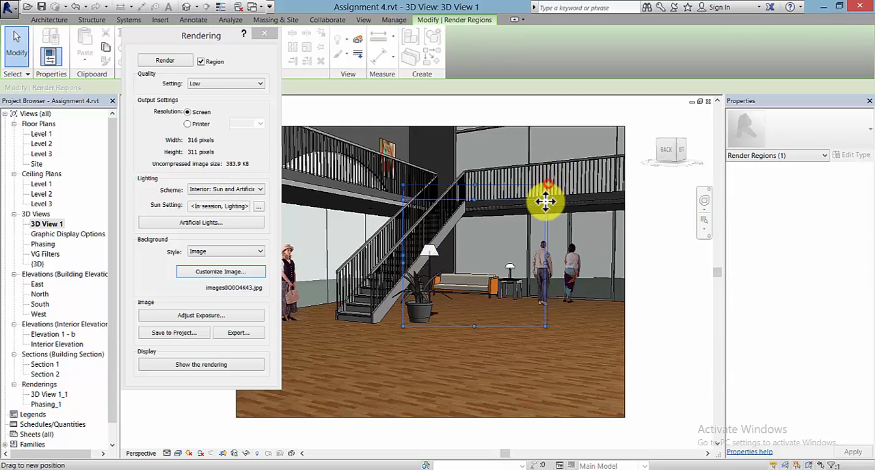
left_click_drag(547, 185, 544, 203)
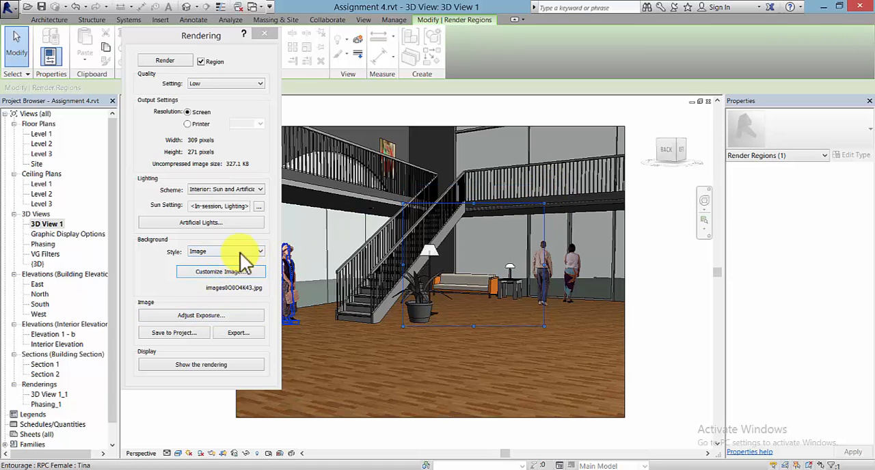
Step: Render only the selected region, dismiss the progress report and turn region rendering off
left_click(168, 61)
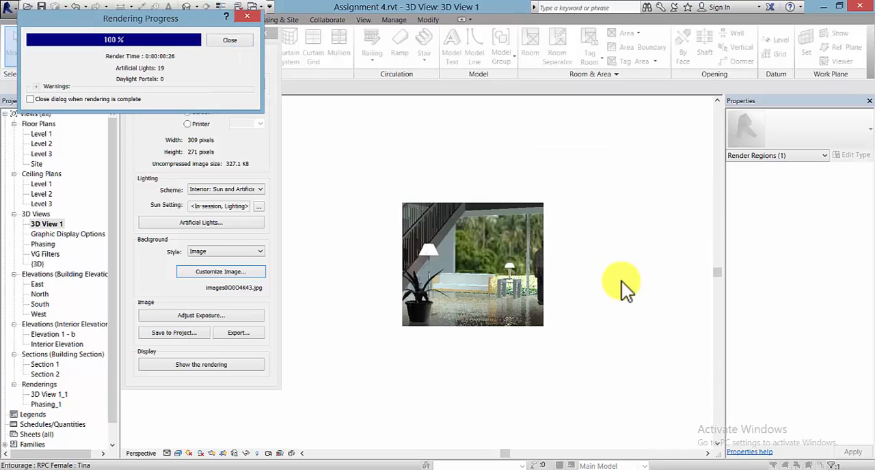
left_click(240, 40)
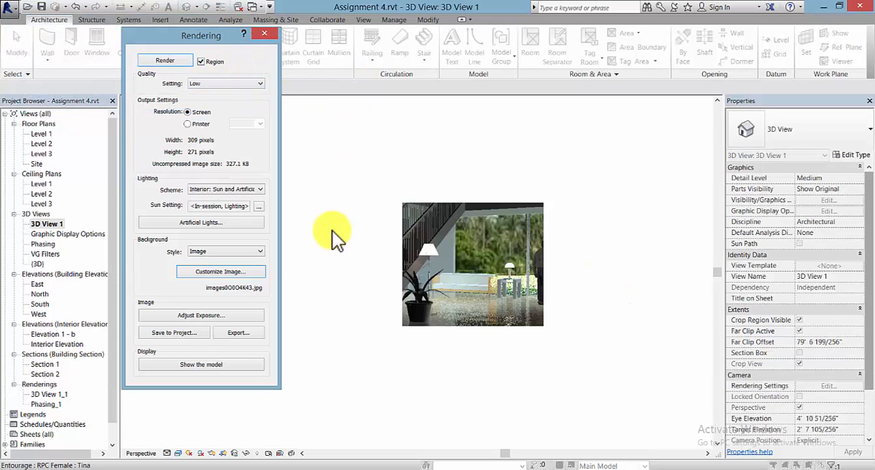
left_click(201, 61)
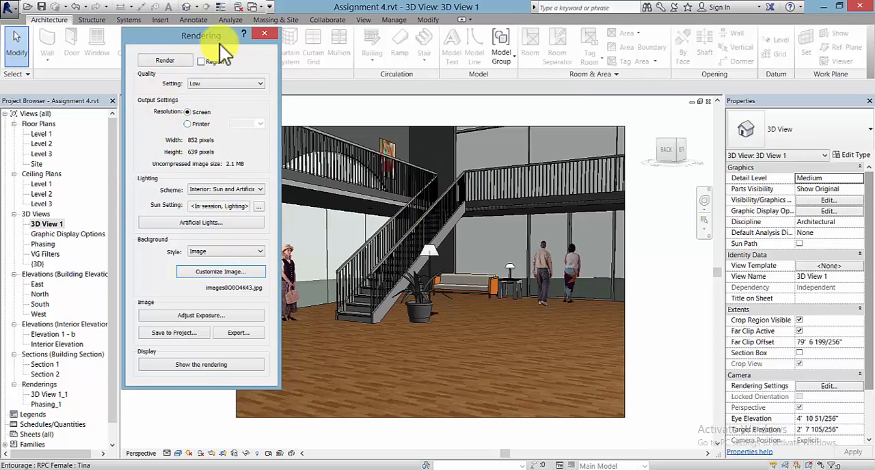
Step: Render the whole perspective view at Low quality and dismiss the progress report
left_click_drag(219, 44, 162, 48)
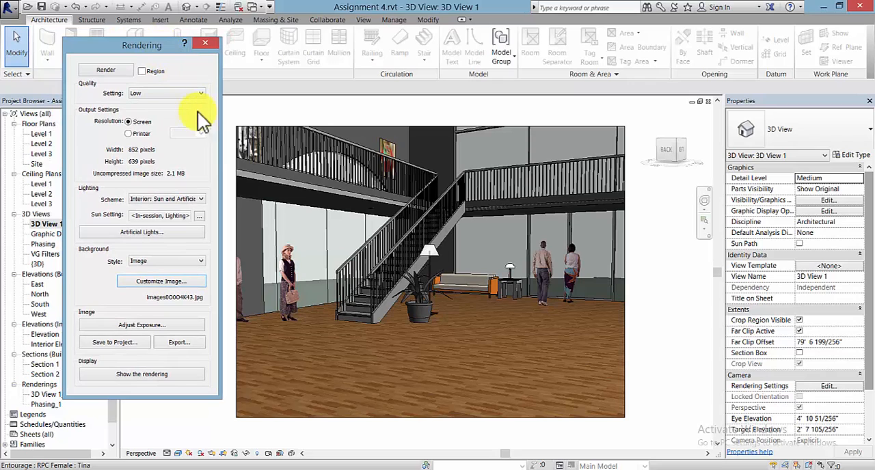
left_click(165, 95)
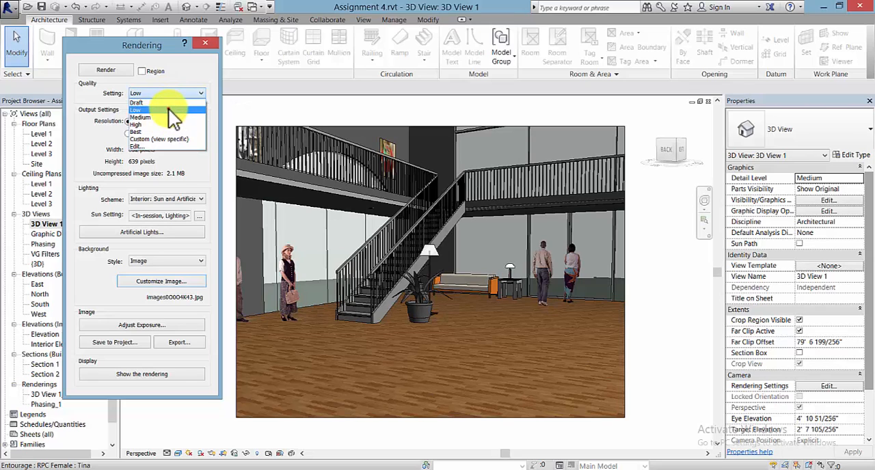
left_click(168, 108)
left_click(95, 71)
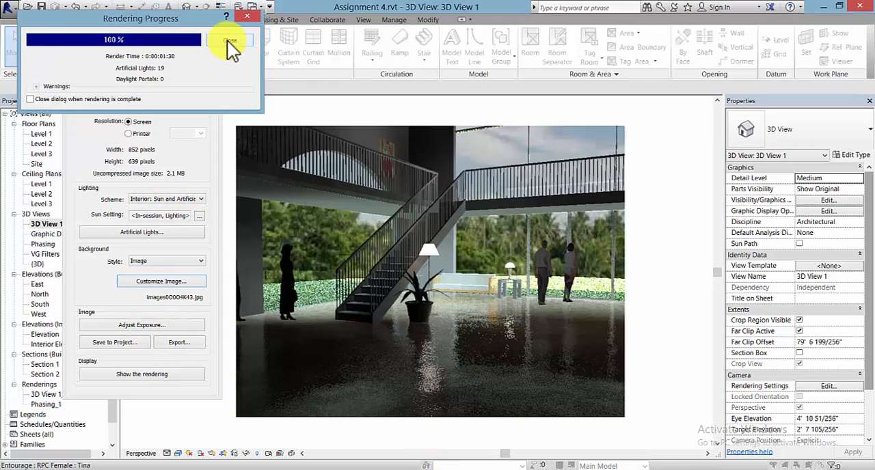
left_click(33, 99)
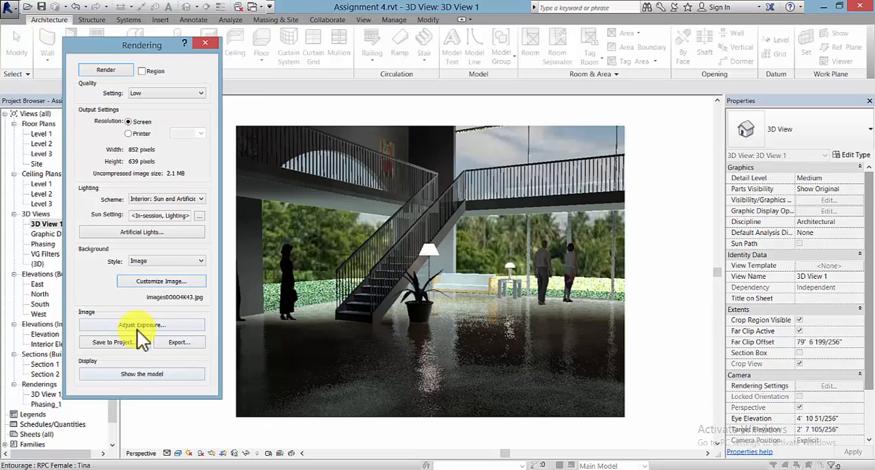
Step: Open the rendering's exposure control, try a much brighter exposure, and apply an exposure value of 9.69
left_click(130, 326)
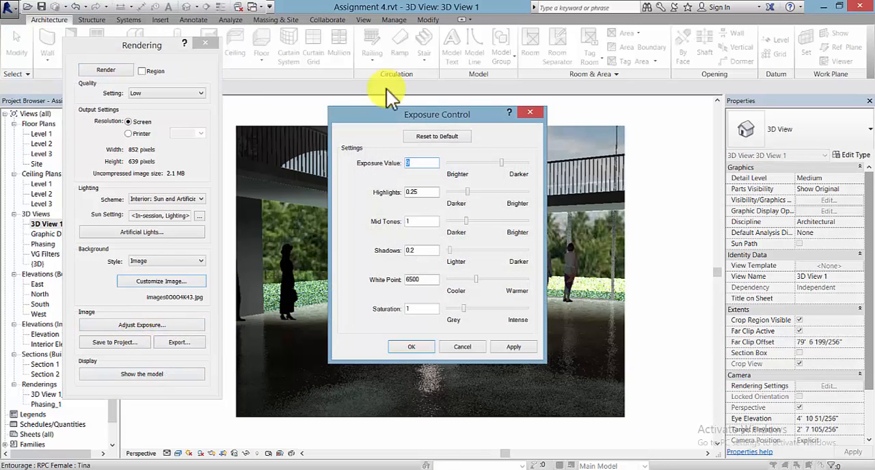
left_click_drag(463, 119, 754, 67)
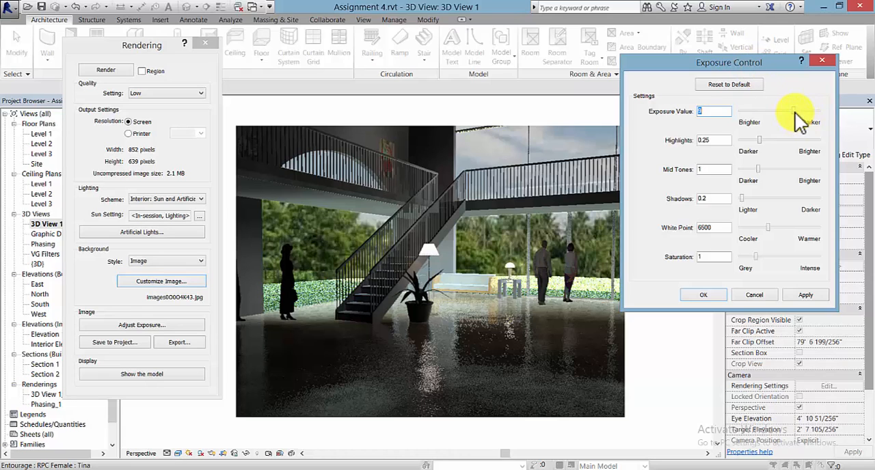
left_click_drag(793, 111, 757, 111)
left_click(805, 294)
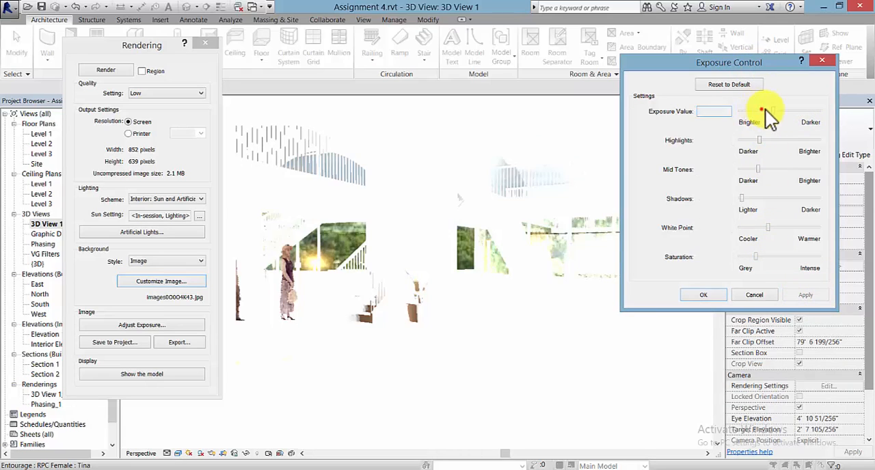
left_click_drag(764, 110, 817, 111)
left_click(807, 298)
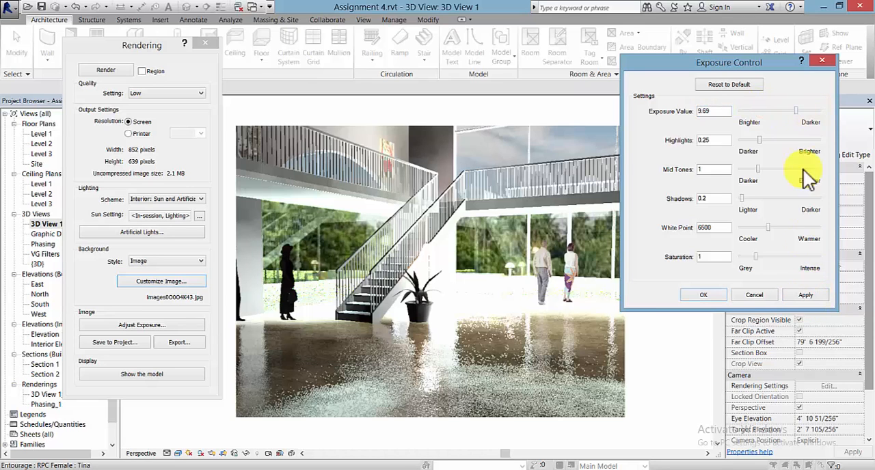
left_click(813, 295)
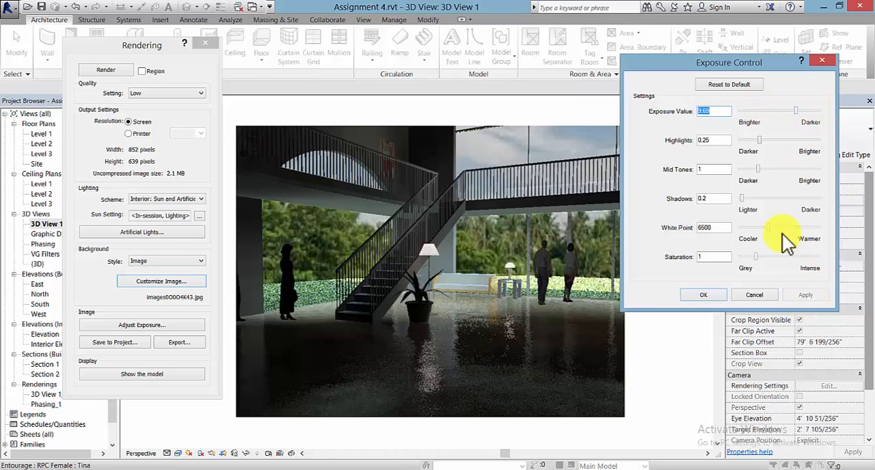
Step: Raise the rendering's highlights to 0.69 and its shadows to 3.08, and apply them
left_click(791, 142)
left_click(792, 140)
left_click(811, 296)
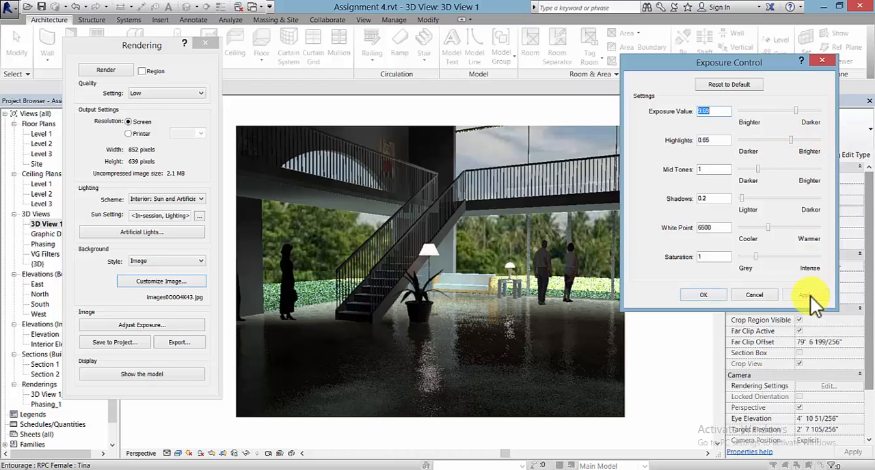
left_click_drag(742, 198, 799, 199)
left_click(804, 301)
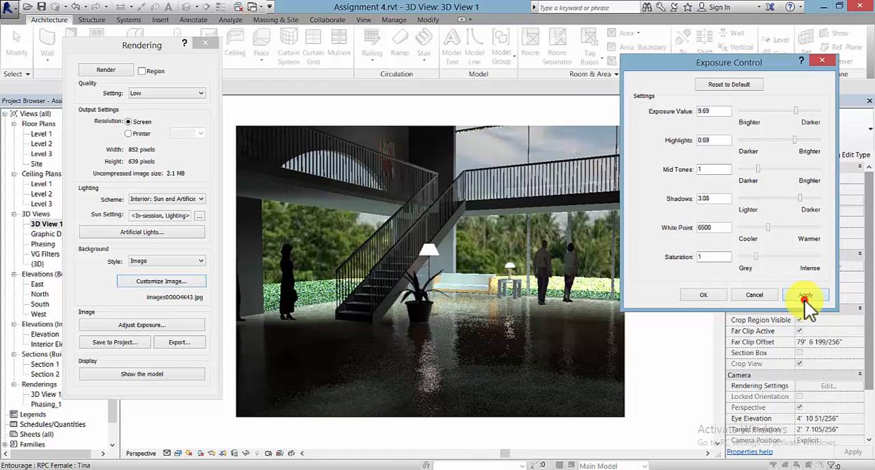
Step: Apply exposure value 8.5, highlights 0.77, mid tones 1.61, shadows 0.1 and white point 14089.2 to the rendering, and open its image export
left_click(788, 199)
left_click_drag(784, 198, 747, 199)
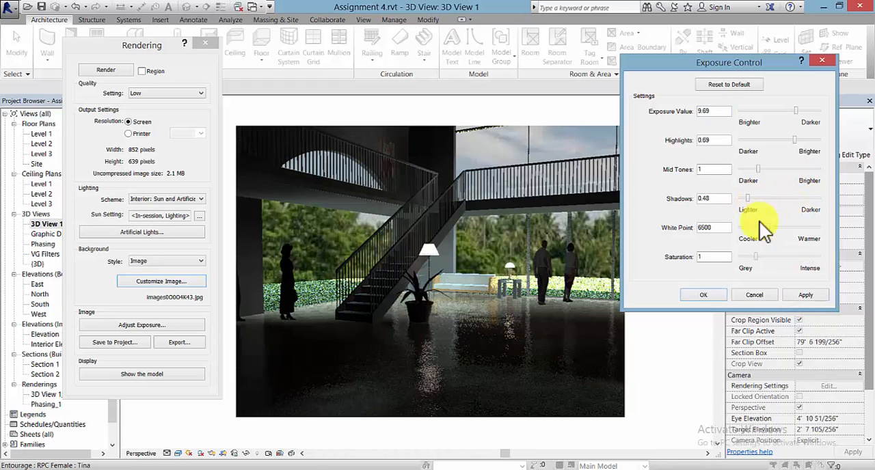
left_click_drag(767, 227, 789, 227)
left_click(811, 295)
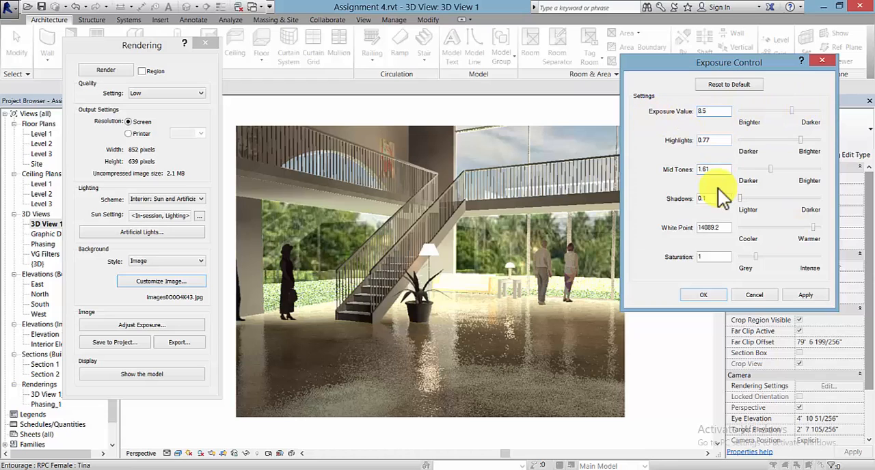
left_click(807, 292)
left_click(704, 295)
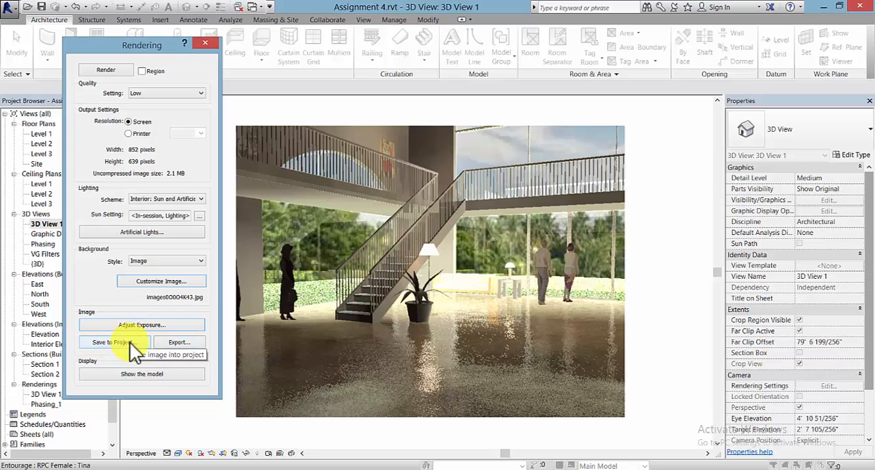
left_click(186, 345)
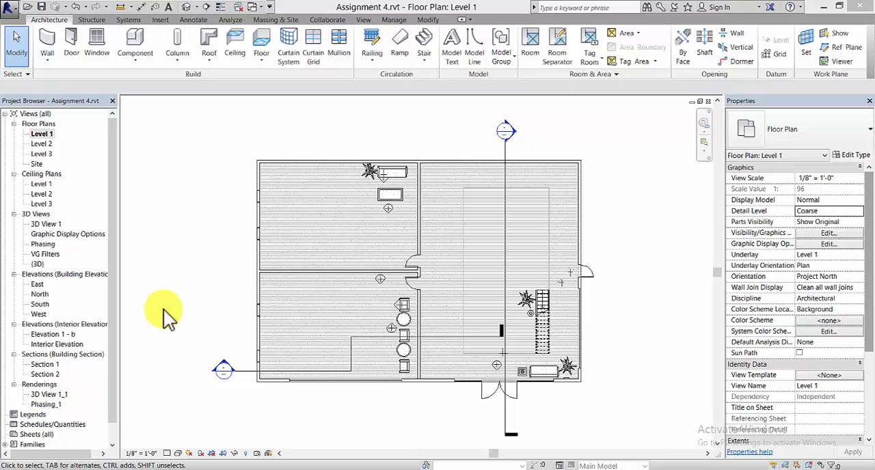
Step: Duplicate the Level 1 floor plan as an independent view without detailing
left_click(41, 134)
right_click(42, 135)
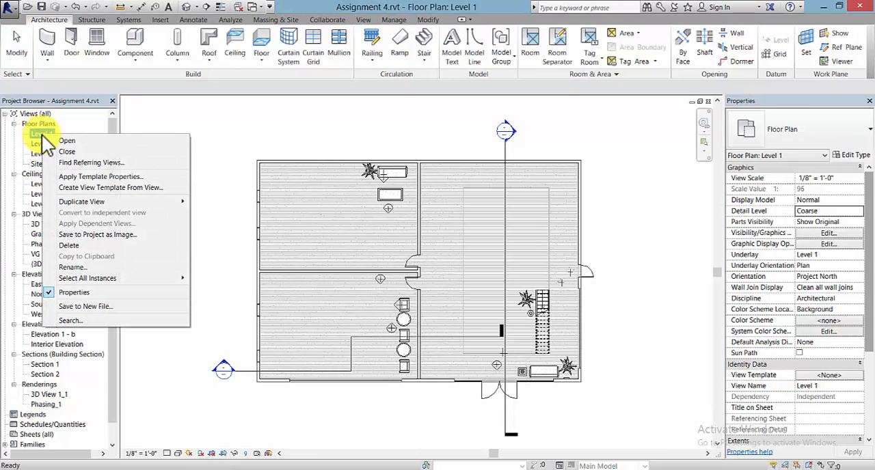
mouse_move(103, 204)
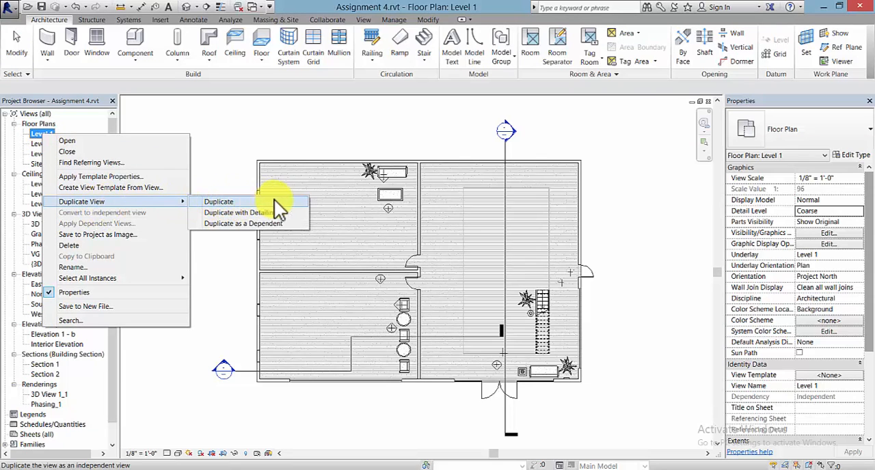
left_click(235, 205)
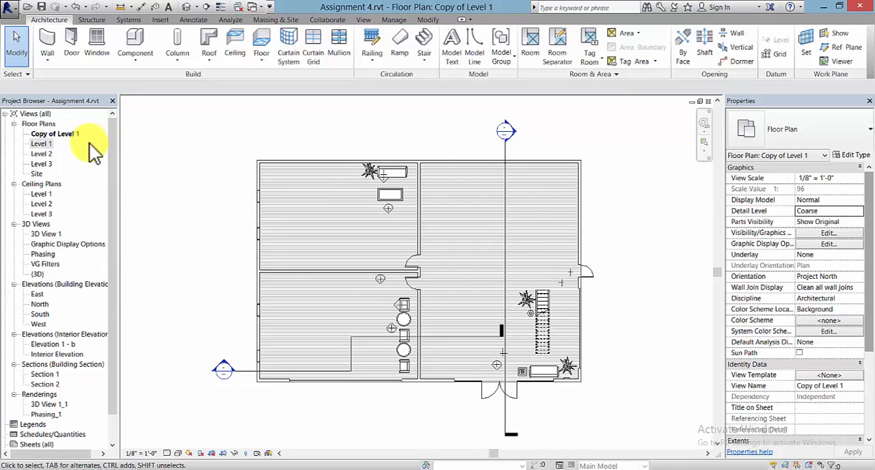
Step: Rename the duplicated Level 1 floor plan as Color Coded Plan
left_click(67, 134)
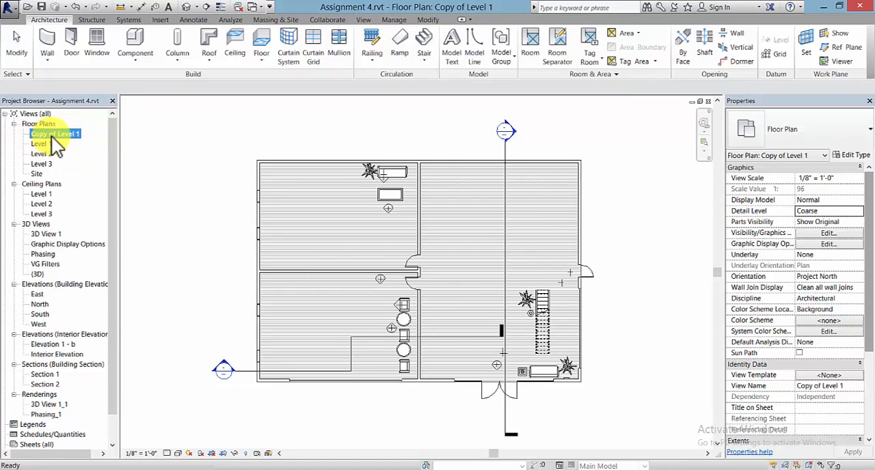
right_click(63, 136)
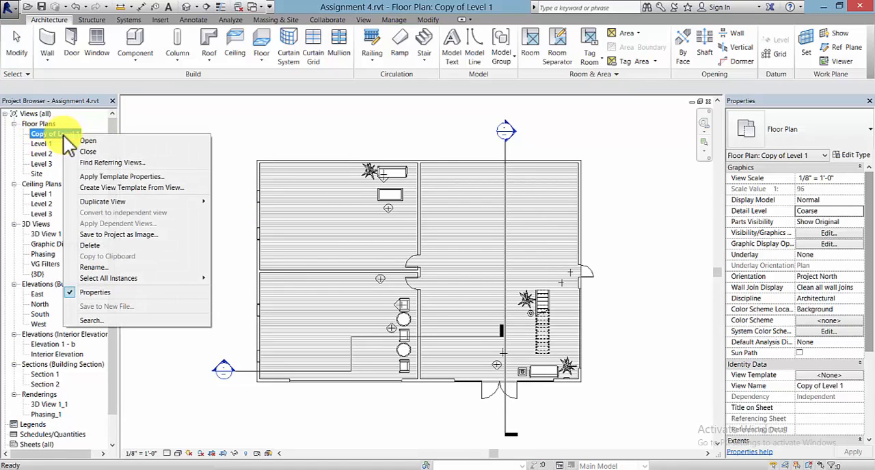
left_click(110, 268)
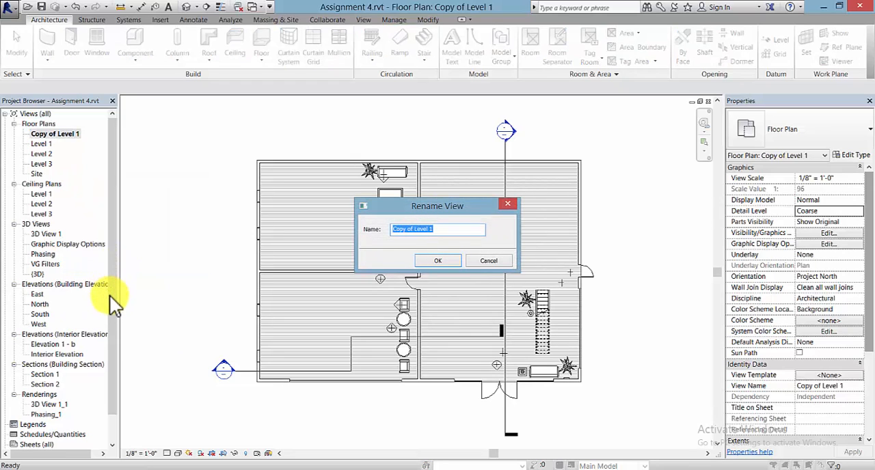
type("Cor")
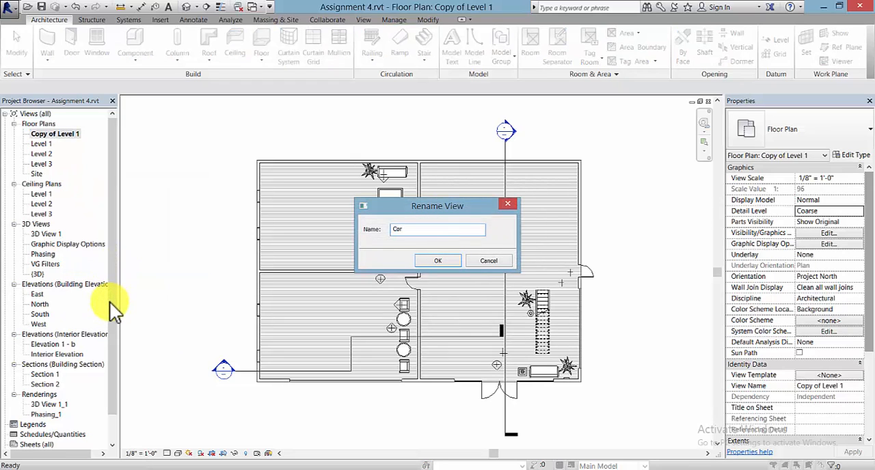
type("or Coded Plan")
left_click(437, 261)
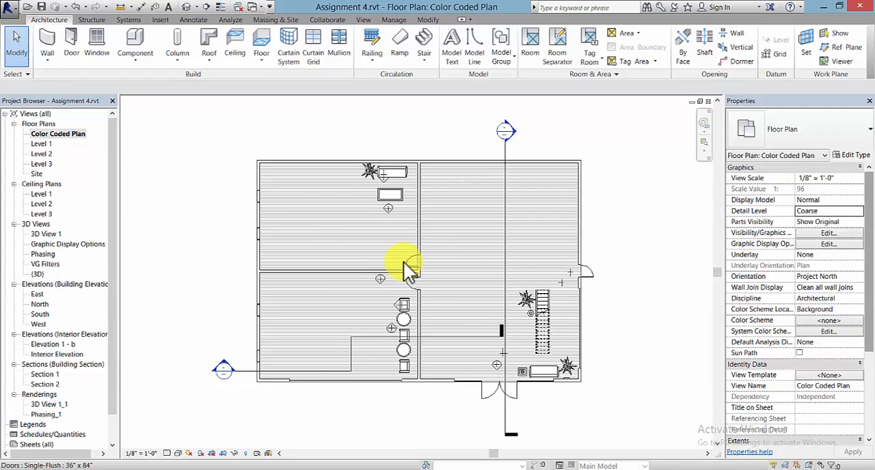
Step: Place a tagged room in each of the two smaller west spaces and the large east space of the Color Coded Plan
middle_click_drag(403, 261, 392, 239)
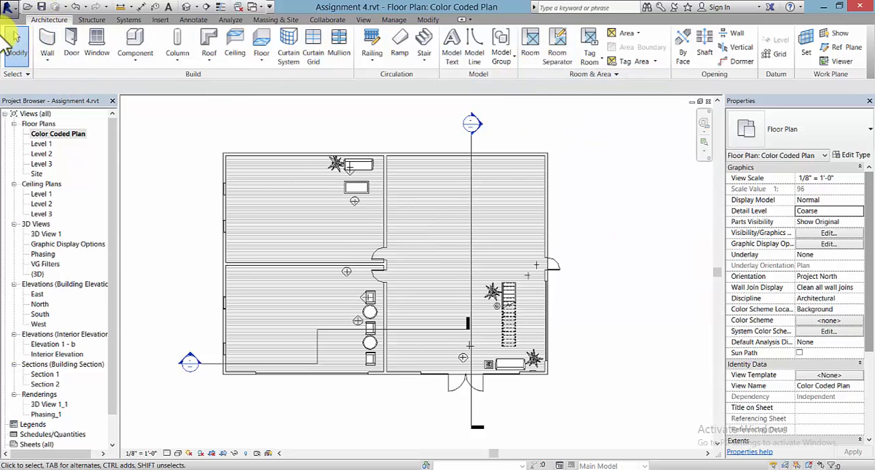
left_click(533, 44)
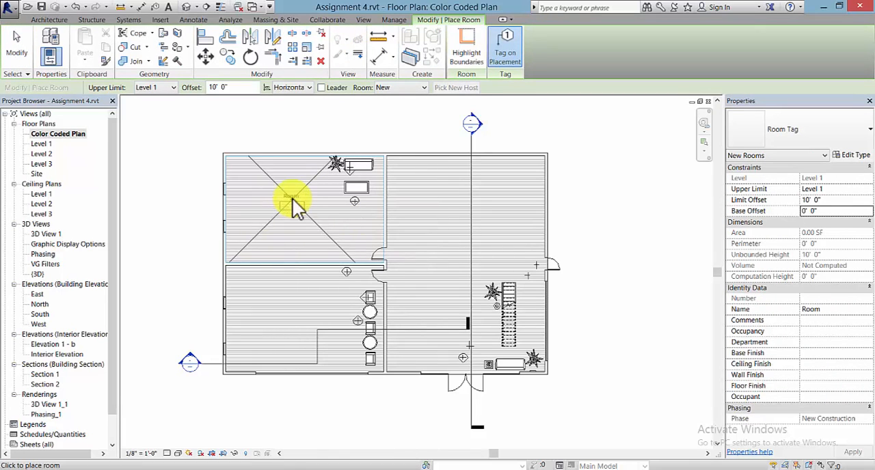
left_click(287, 207)
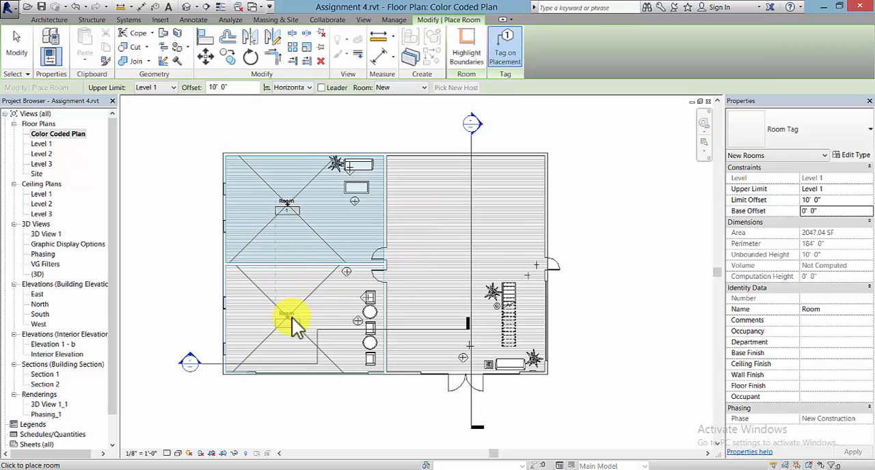
left_click(291, 317)
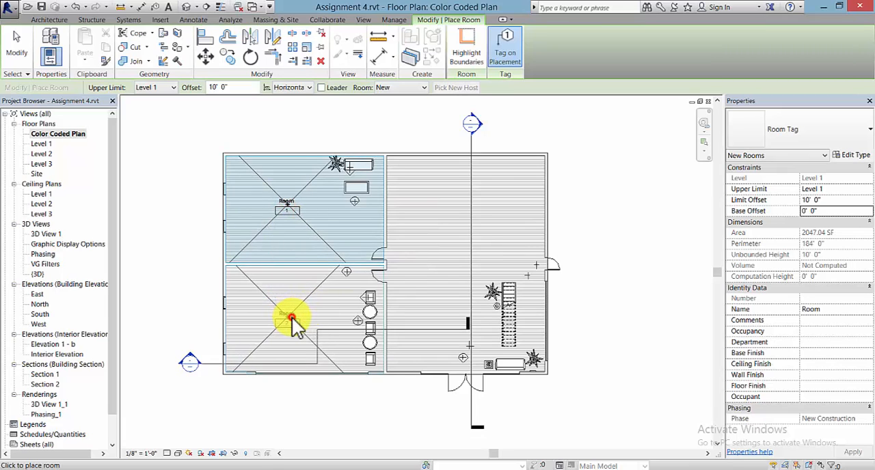
left_click(465, 236)
key("Escape")
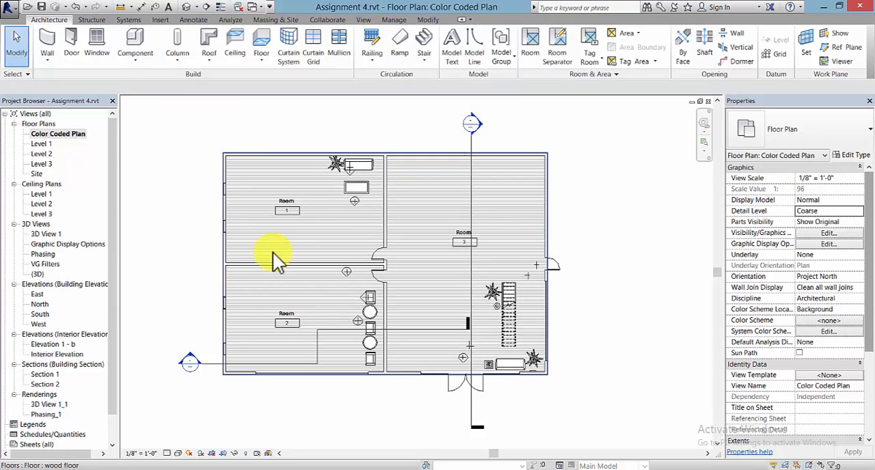
Step: Rename room 1 as OFFICE 1, room 2 as OFFICE 2 and room 3 as SHOWROOM through their tags
left_click(290, 202)
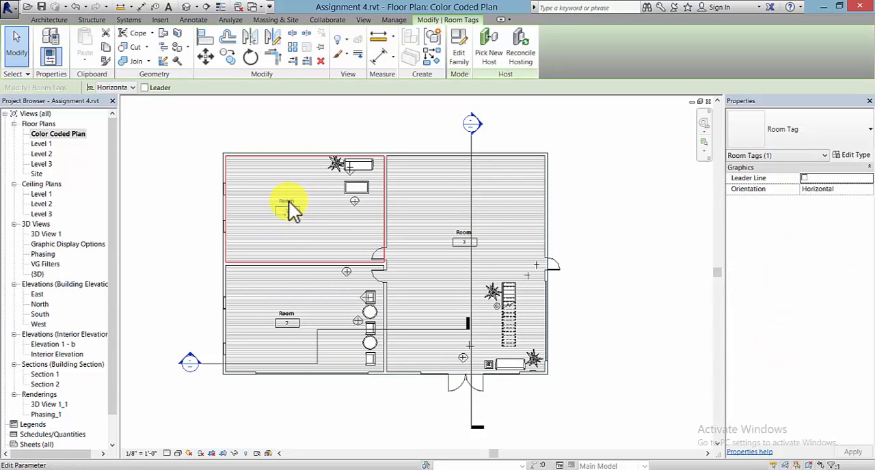
left_click(287, 201)
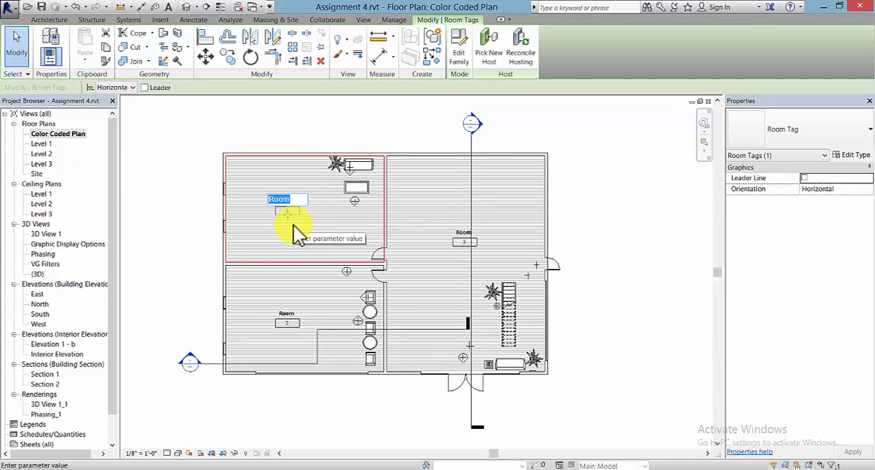
type("O")
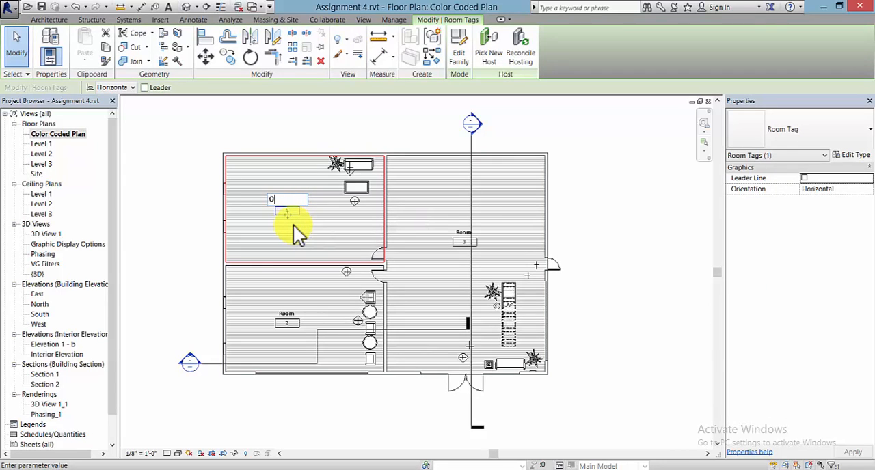
type("FFICE 1")
left_click(282, 313)
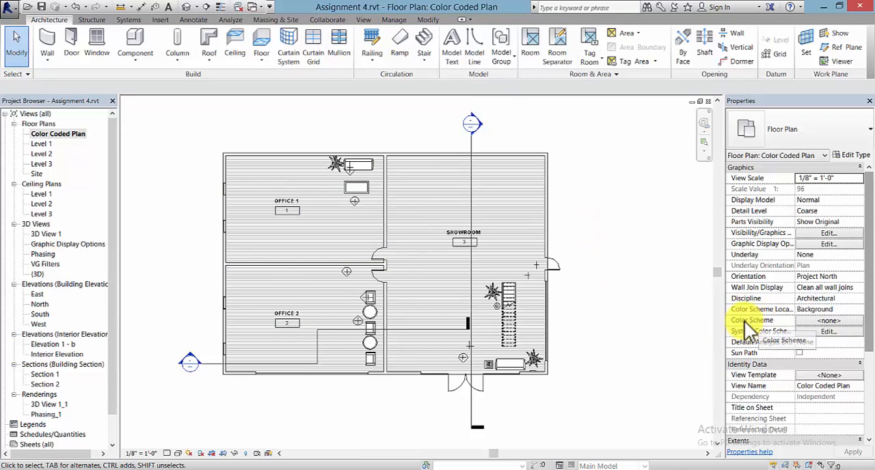
Step: Apply the Name color scheme of the Rooms category to the Color Coded Plan view
left_click(845, 321)
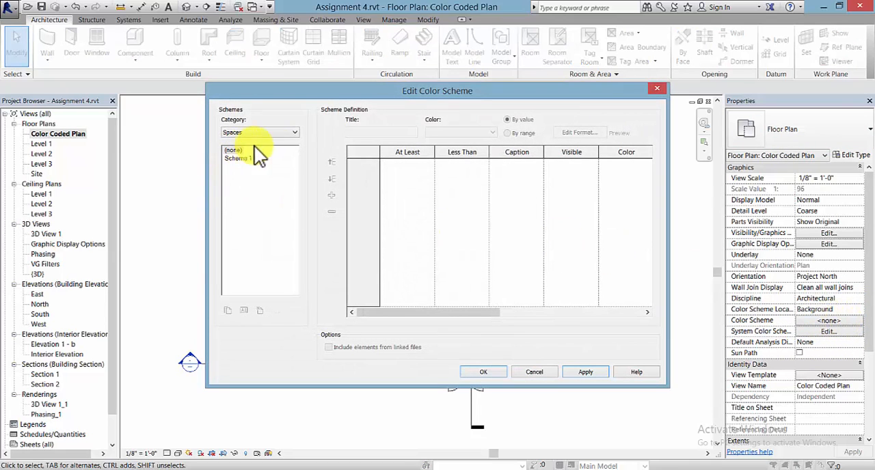
left_click(294, 133)
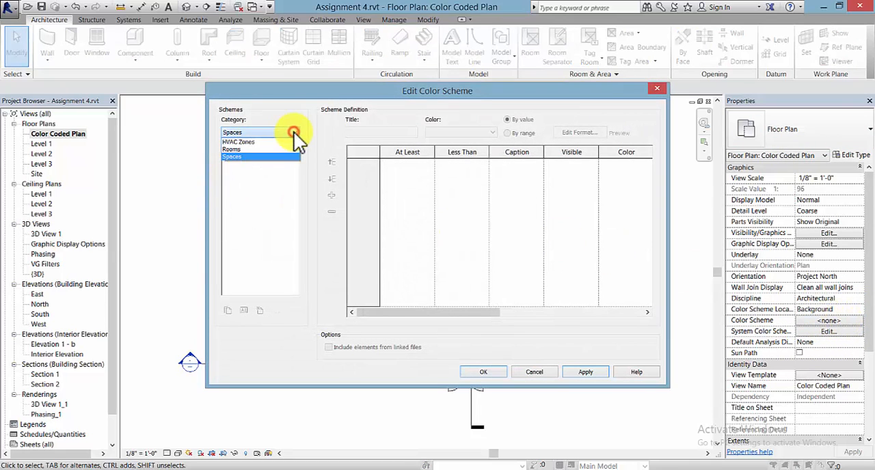
left_click(240, 148)
left_click(233, 159)
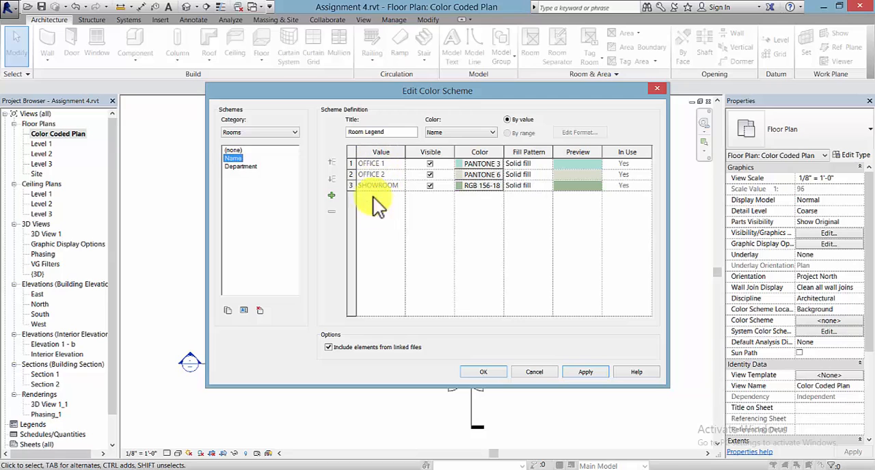
left_click(574, 373)
left_click(491, 373)
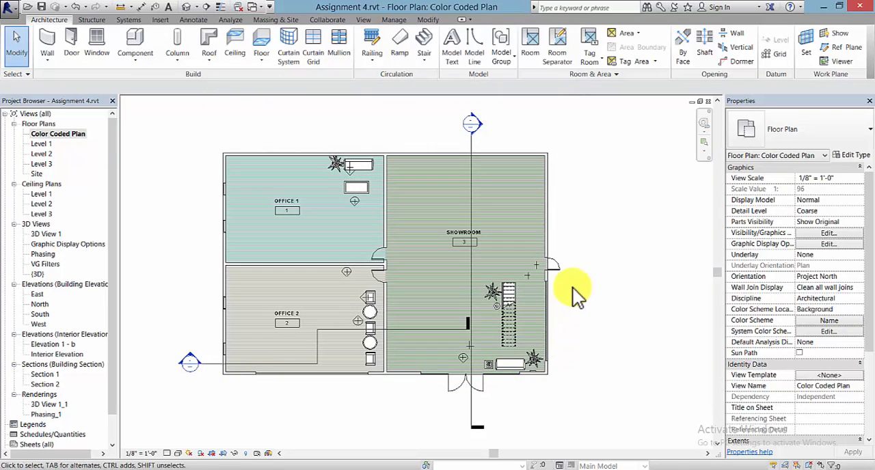
Step: Hide the whole section marker category in the Color Coded Plan view, starting from the horizontal building section
scroll(579, 284, "down", 1)
middle_click_drag(579, 284, 484, 284)
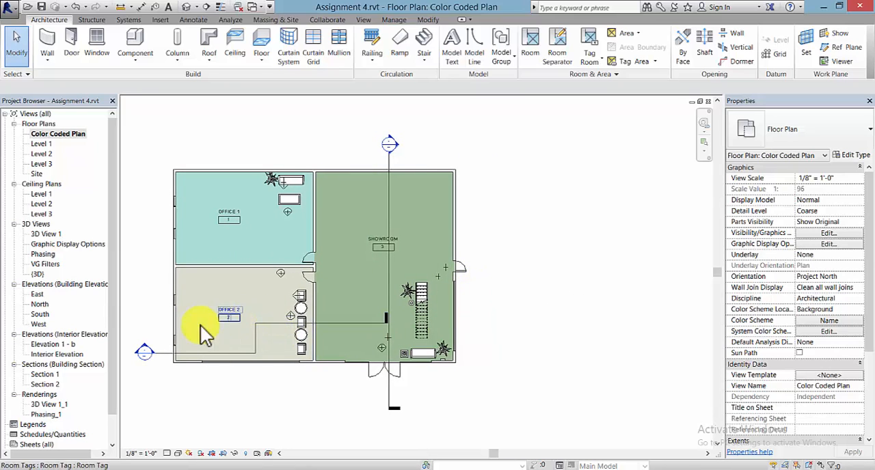
left_click(166, 357)
left_click(312, 408)
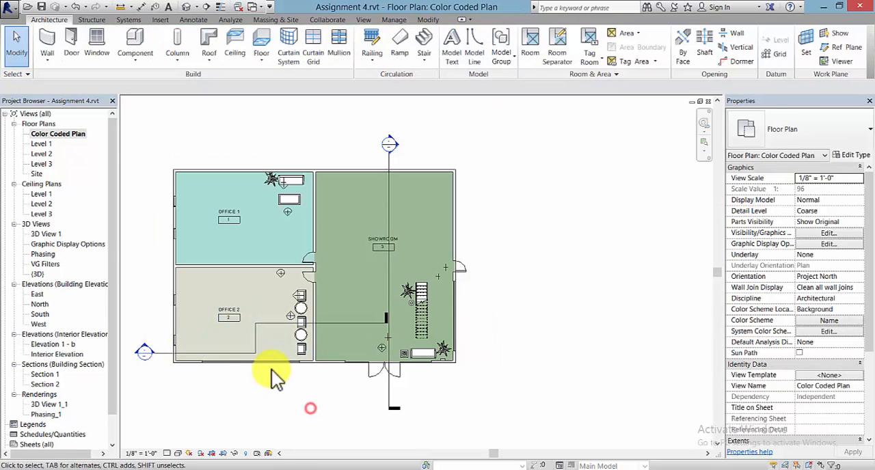
left_click(167, 357)
right_click(164, 355)
mouse_move(204, 195)
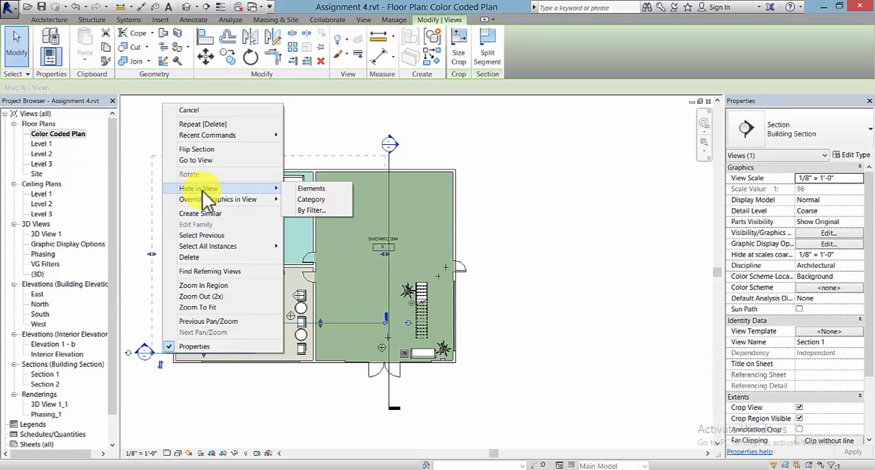
left_click(330, 200)
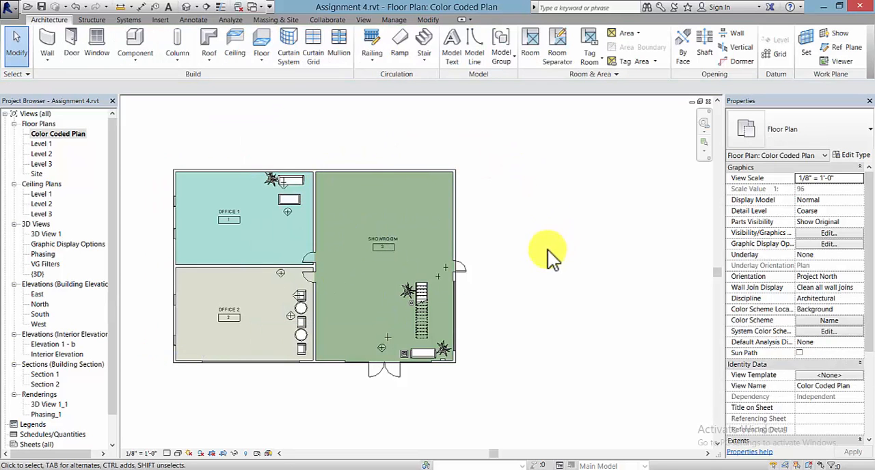
Step: Save the project and place a color fill legend for the rooms beside the east wall of the plan
middle_click_drag(547, 250, 557, 268)
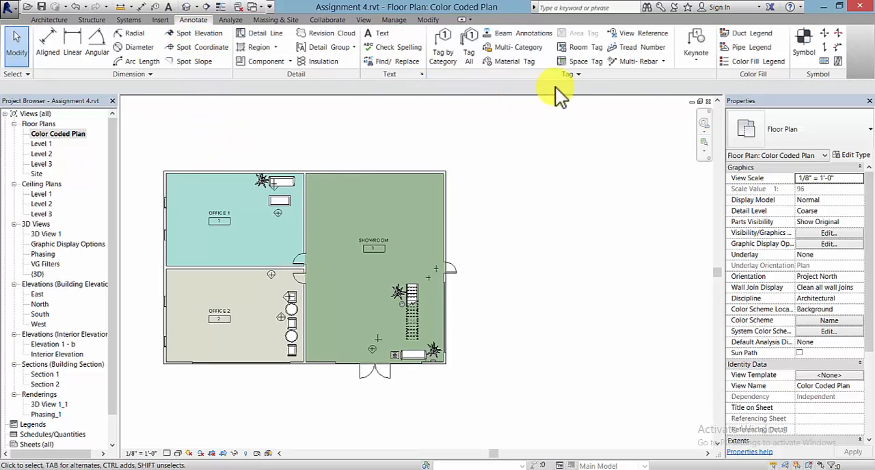
left_click(771, 62)
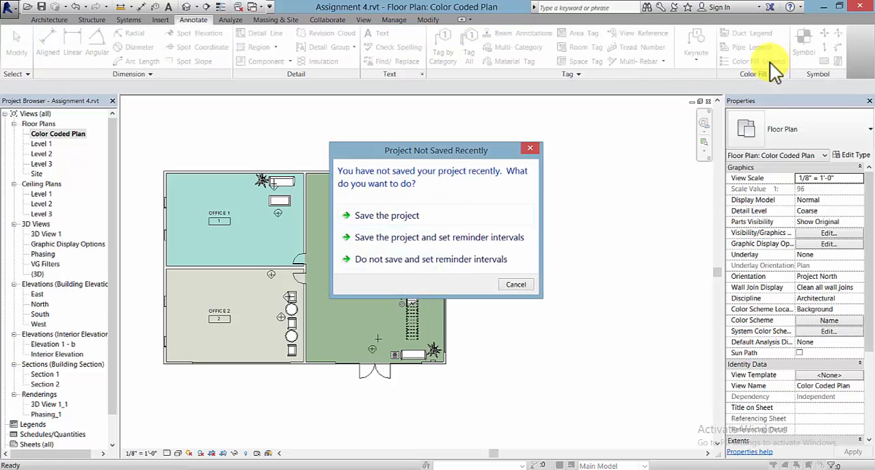
left_click(391, 216)
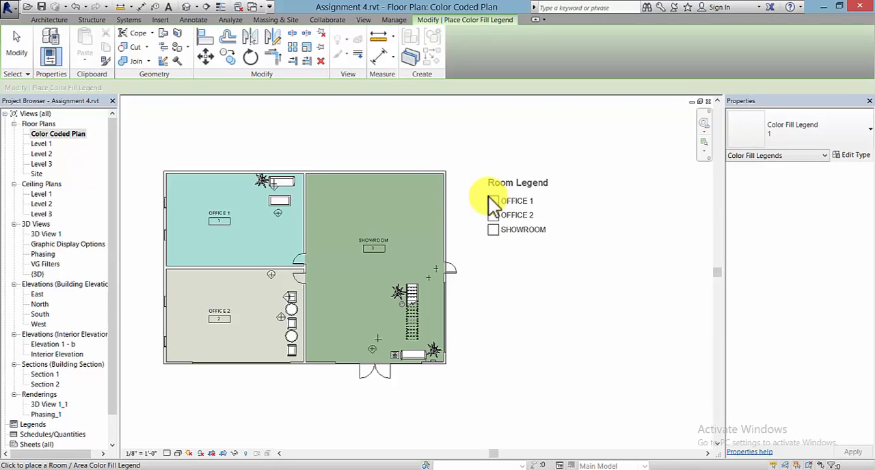
left_click(488, 198)
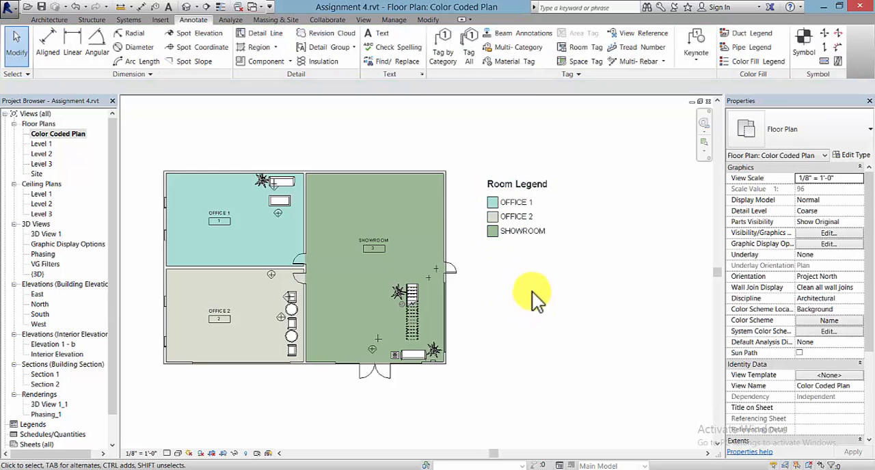
Step: Review the room legend's color scheme, including its title and the color assigned to each room, keeping its settings
left_click(537, 188)
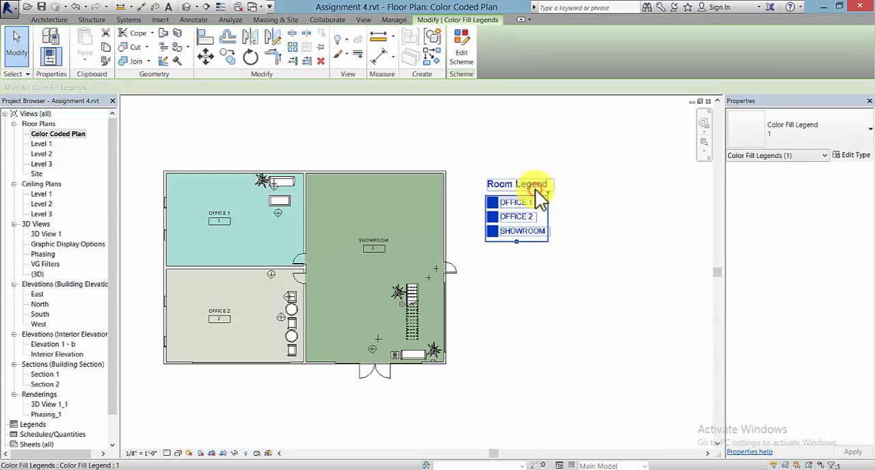
key("Escape")
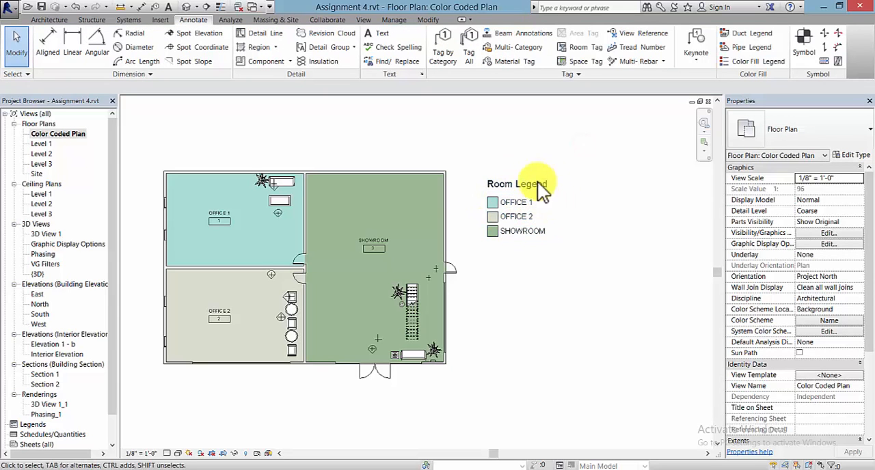
left_click(530, 184)
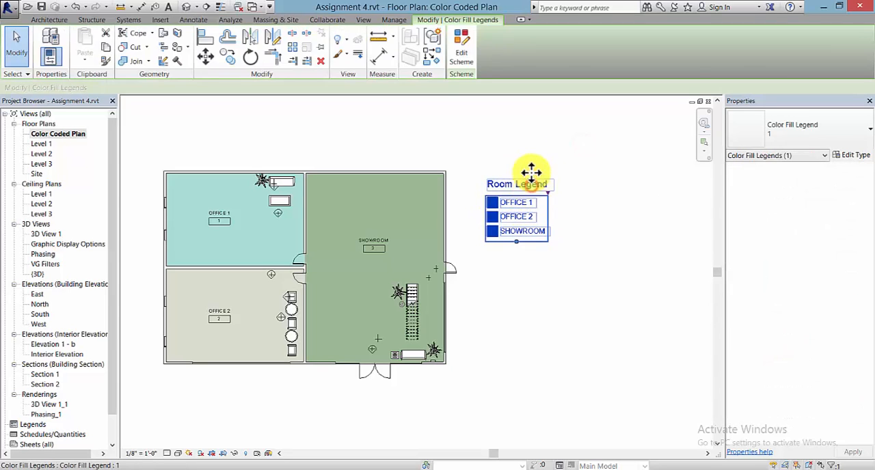
left_click(463, 51)
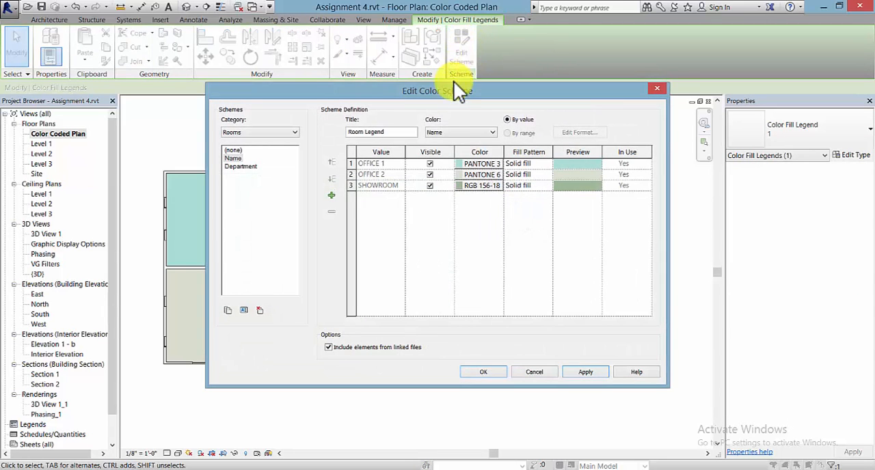
left_click(389, 133)
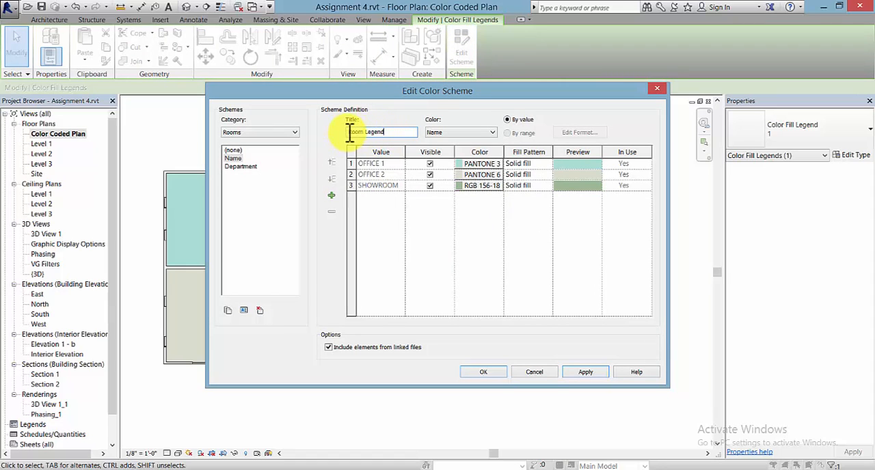
left_click_drag(483, 96, 593, 145)
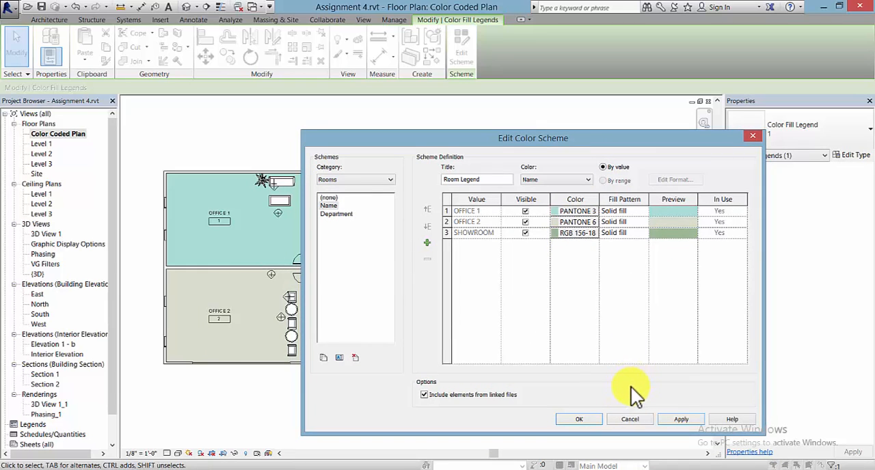
left_click(588, 419)
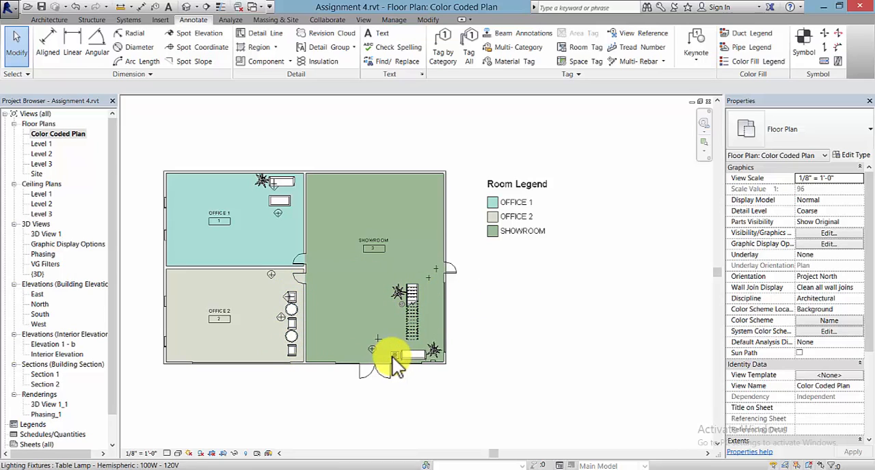
Step: Set the view's color scheme location to Foreground and apply it
left_click(827, 309)
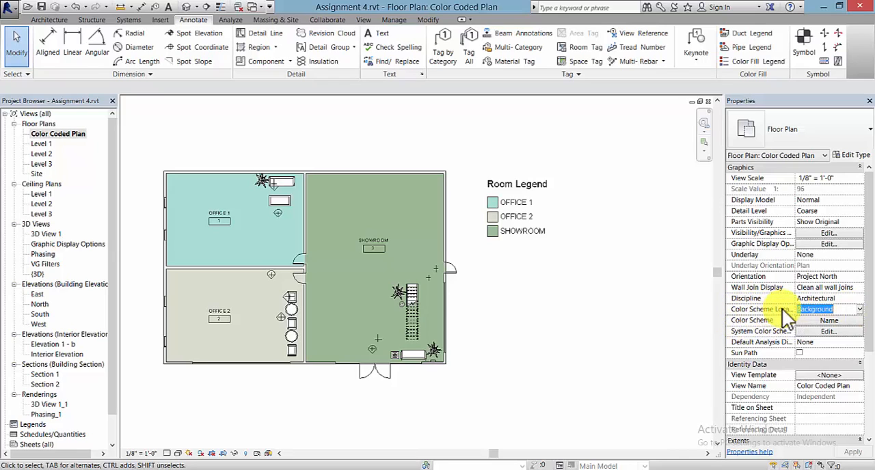
left_click(859, 309)
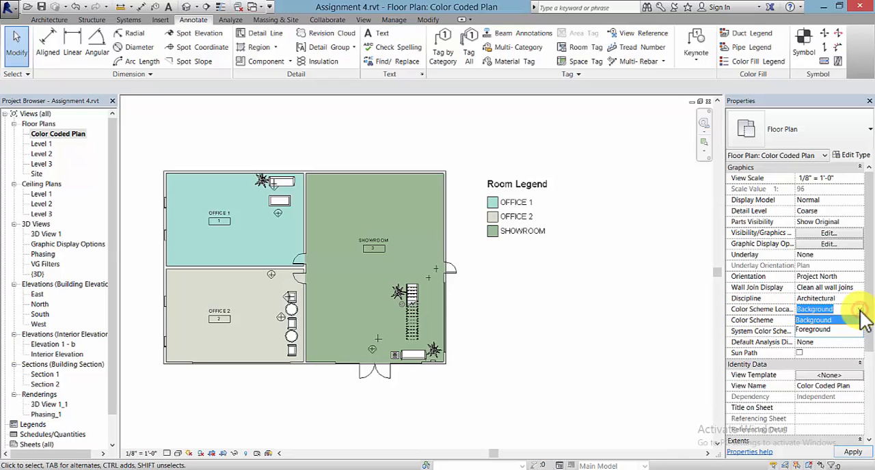
left_click(827, 329)
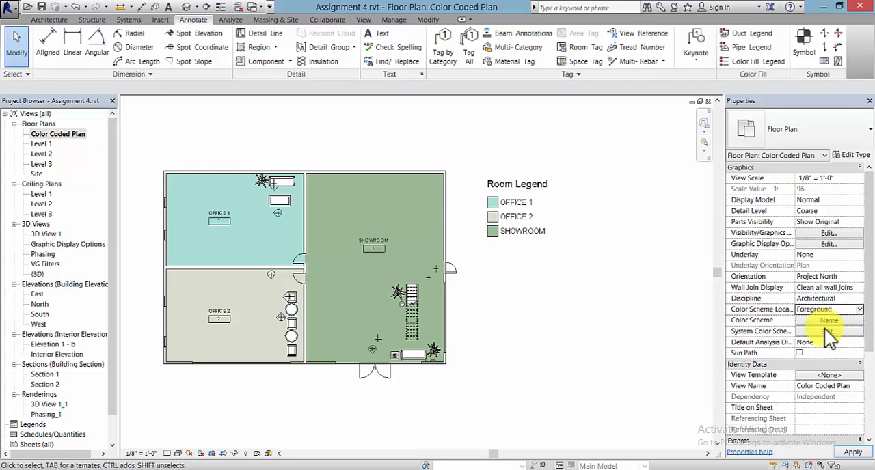
left_click(852, 452)
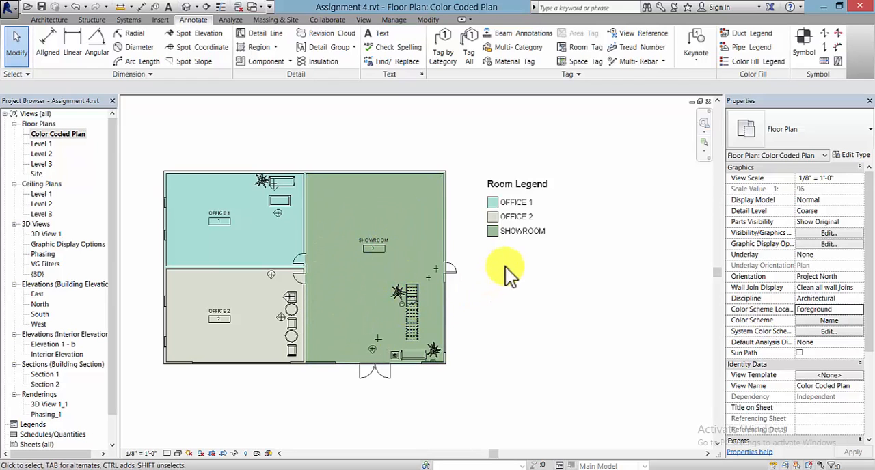
Step: Create a walkthrough in the Level 1 plan, running from the northwest office's corner through its door, across the showroom and out the south double doors
double_click(43, 144)
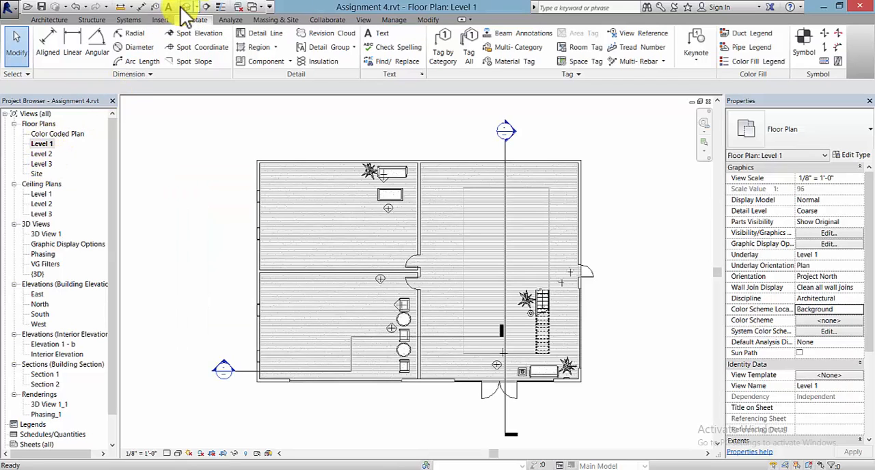
left_click(363, 19)
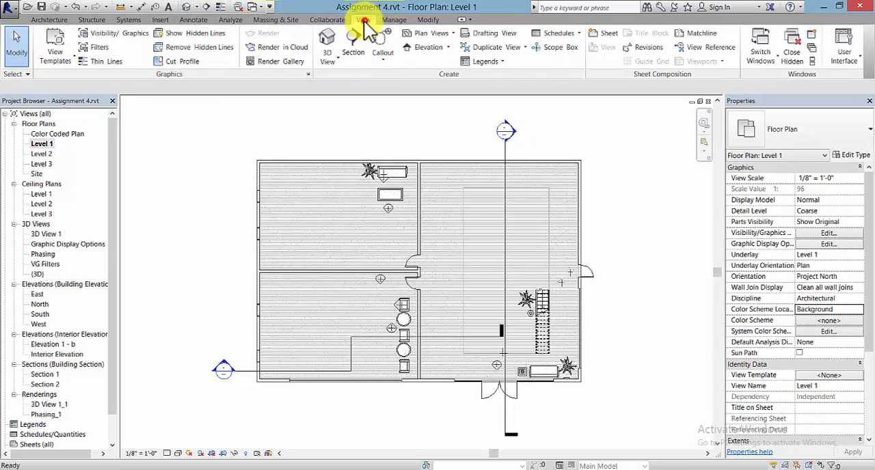
left_click(327, 61)
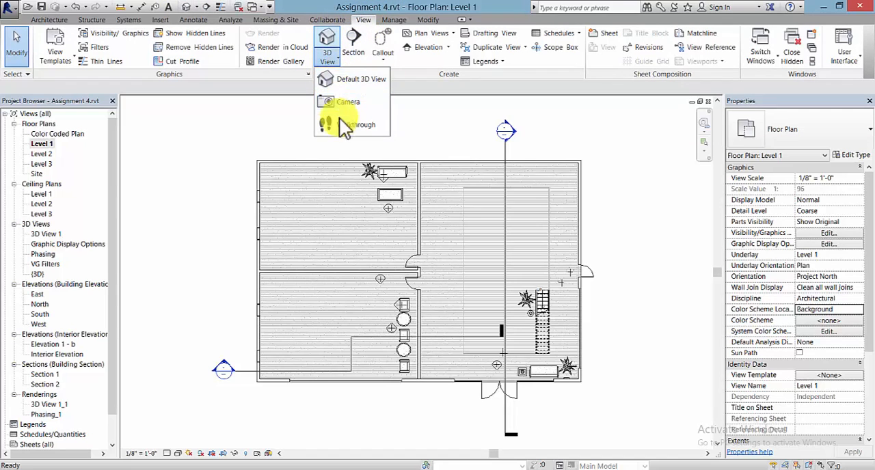
left_click(353, 128)
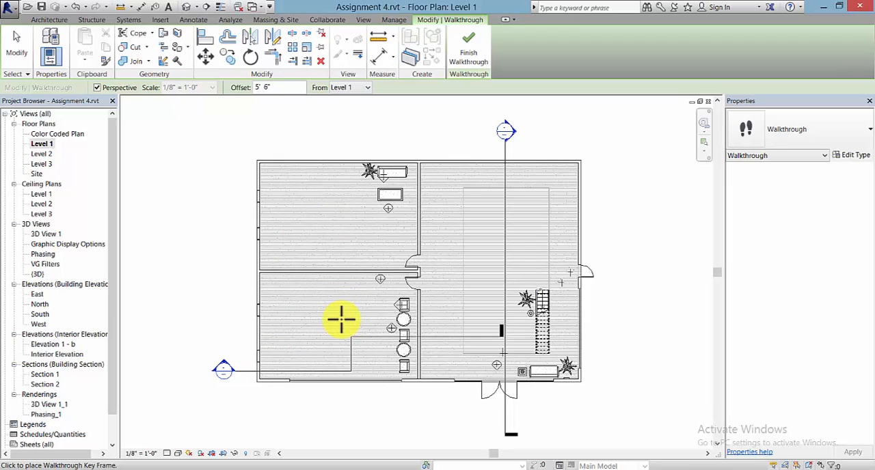
left_click(265, 174)
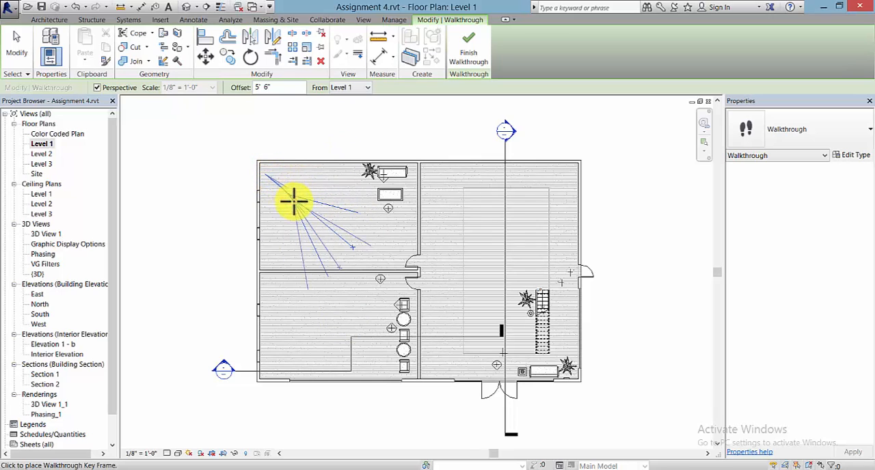
left_click(302, 208)
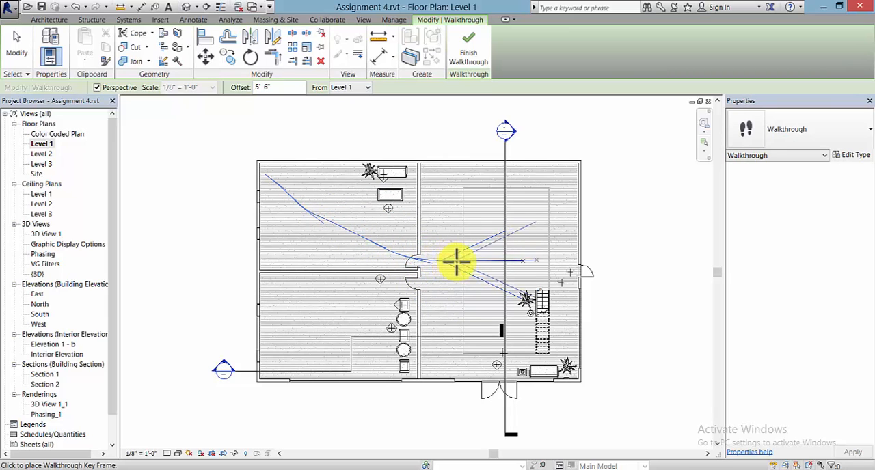
left_click(492, 275)
left_click(504, 296)
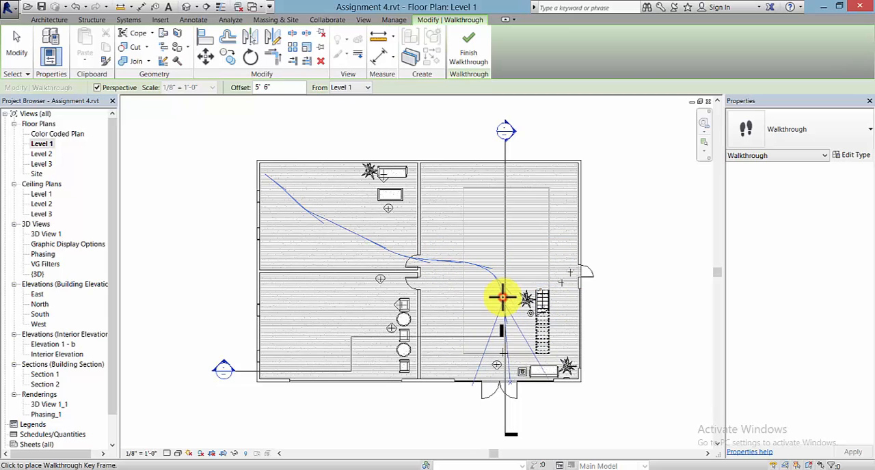
left_click(503, 333)
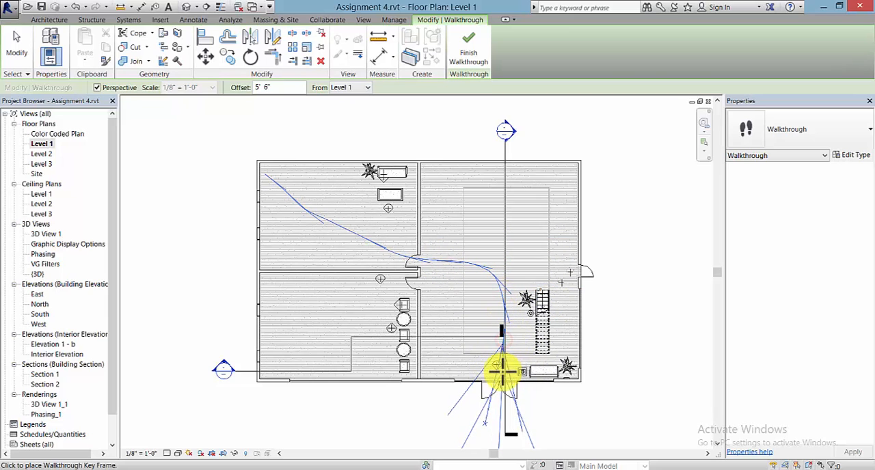
left_click(497, 406)
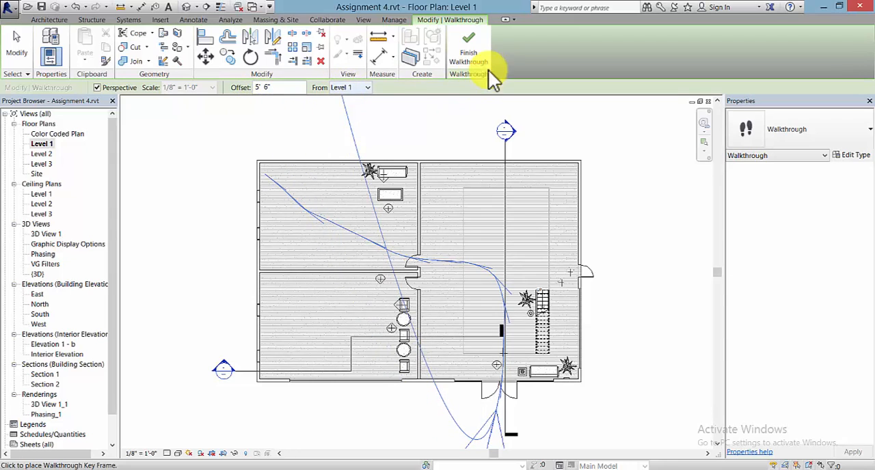
left_click(470, 54)
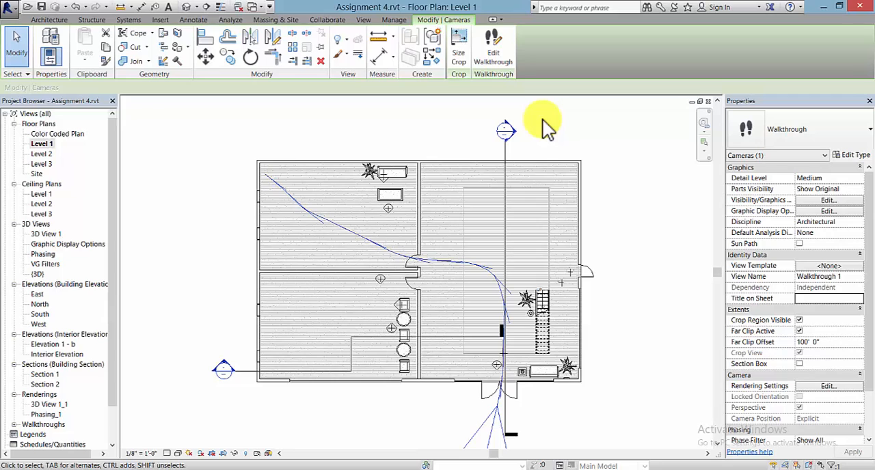
Step: Edit the walkthrough path and set its active camera frame to 1
left_click(492, 48)
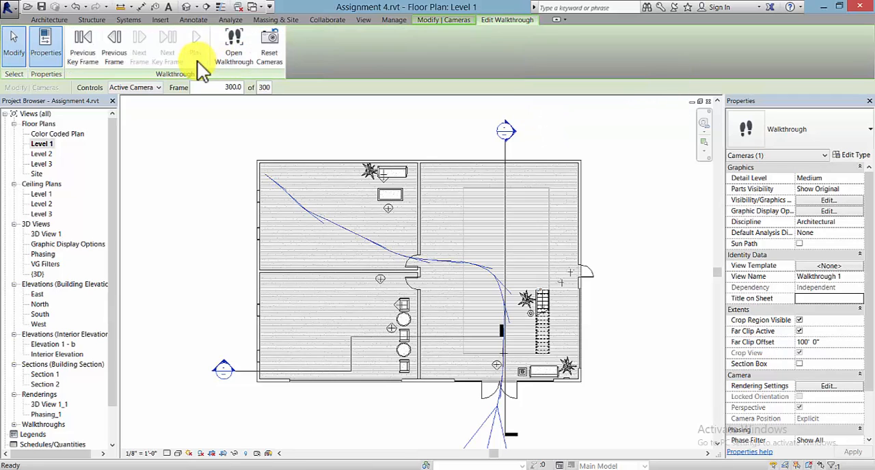
left_click(225, 87)
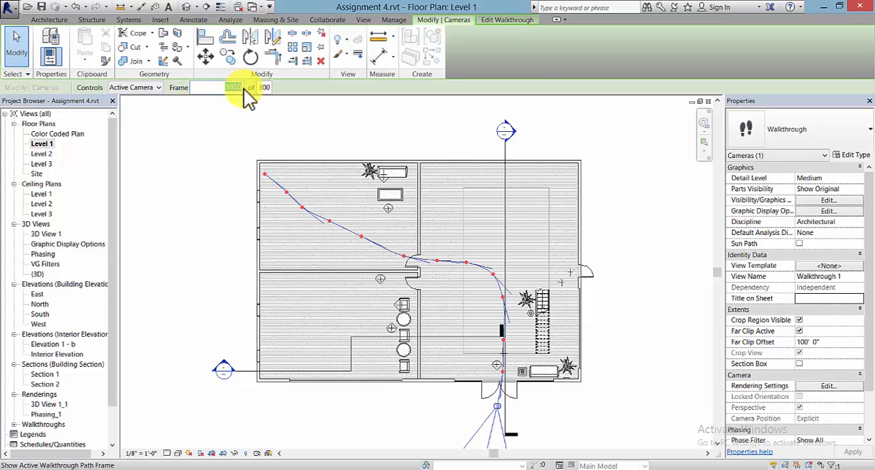
type("1")
key("Return")
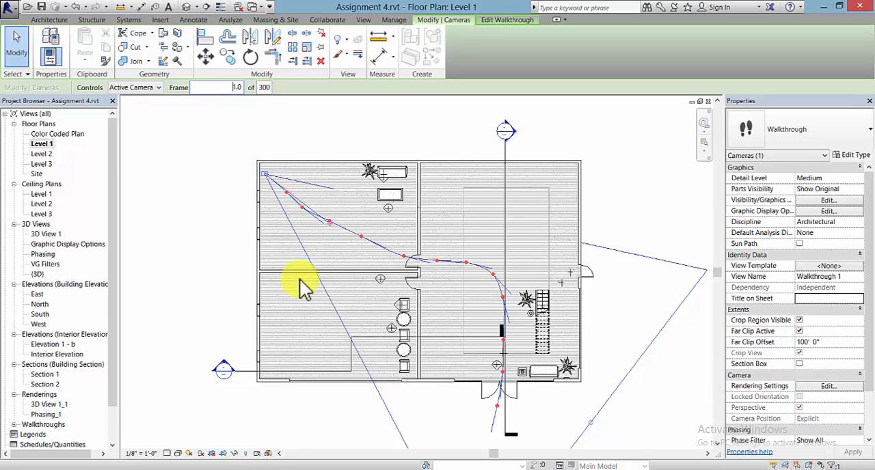
middle_click_drag(242, 287, 234, 249)
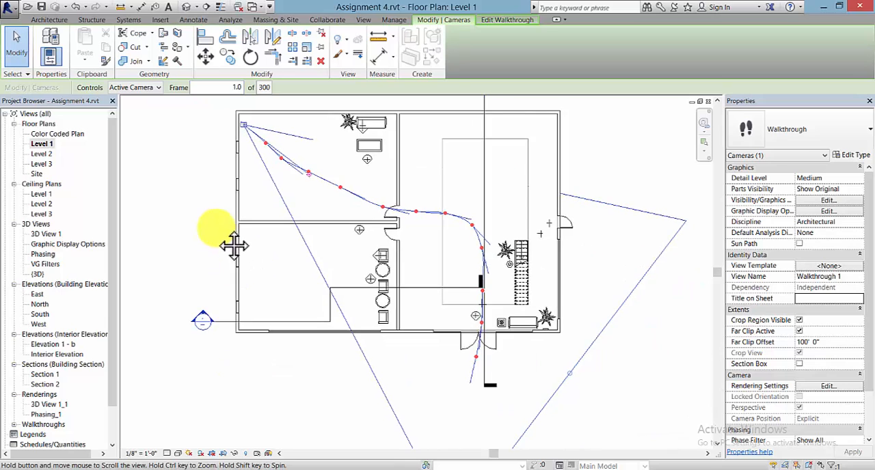
Step: Open the Walkthrough 1 view and play the walkthrough from its first frame
left_click_drag(112, 346, 109, 387)
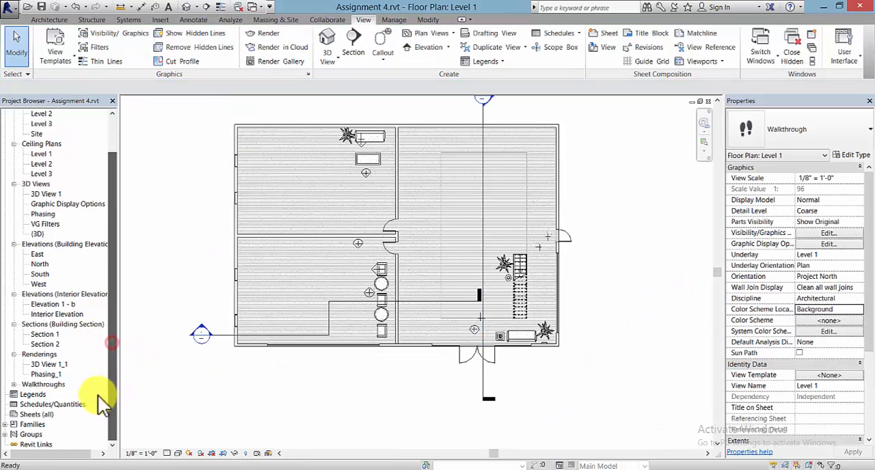
left_click(14, 385)
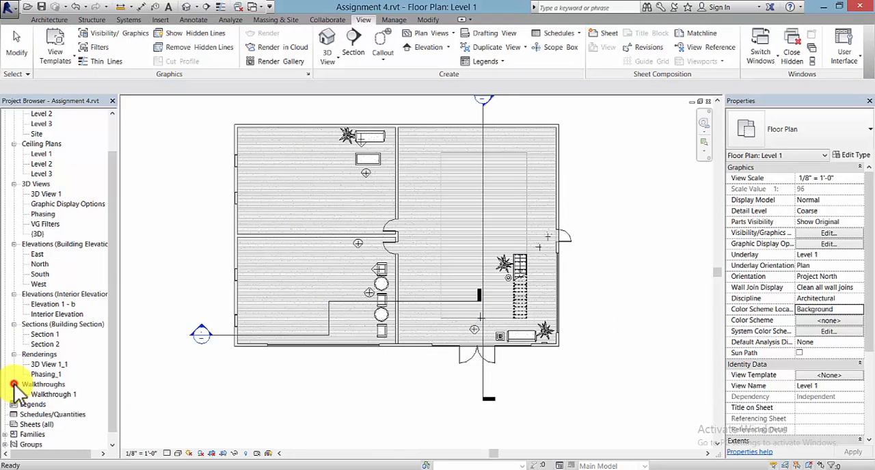
double_click(56, 395)
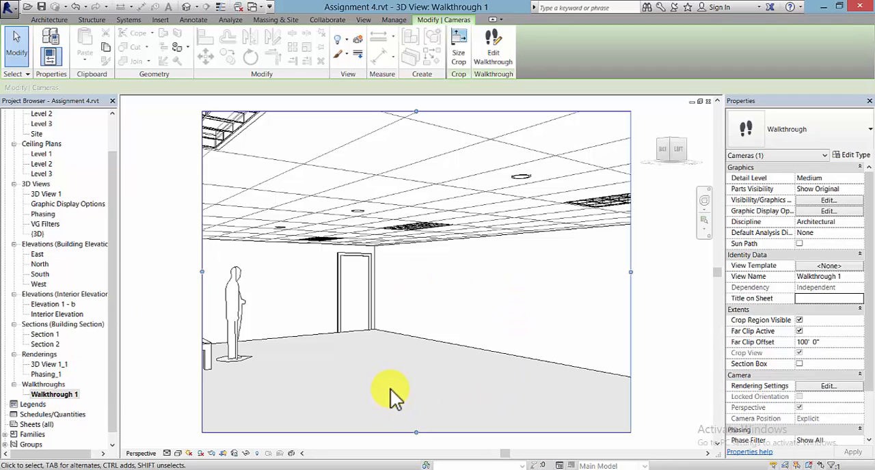
left_click(500, 52)
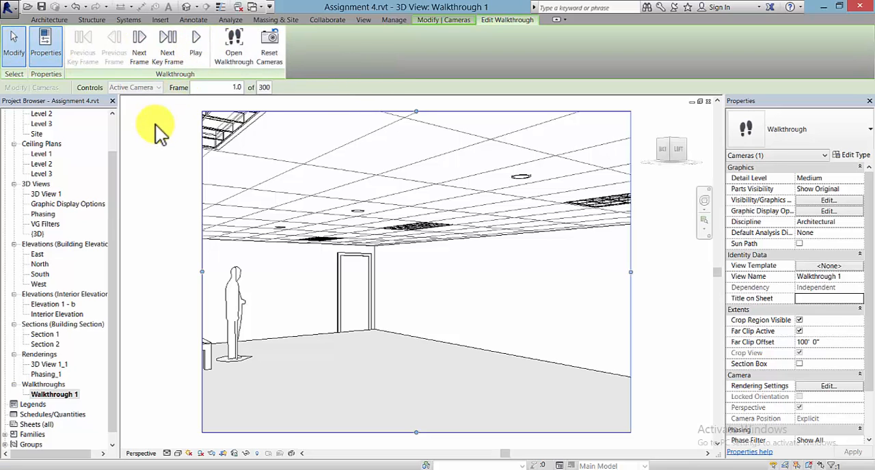
left_click(194, 52)
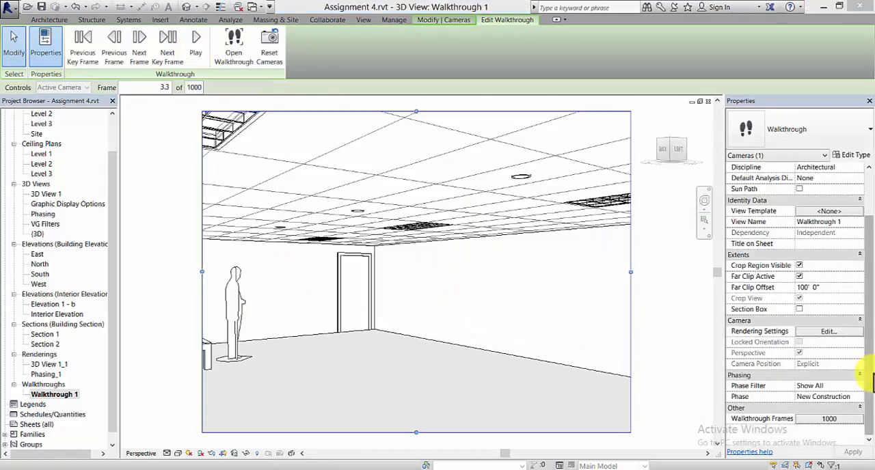
Step: Confirm the walkthrough frame settings with 1000 total frames, 1 frame per second and uniform speed
scroll(868, 300, "up", 5)
left_click_drag(867, 294, 871, 437)
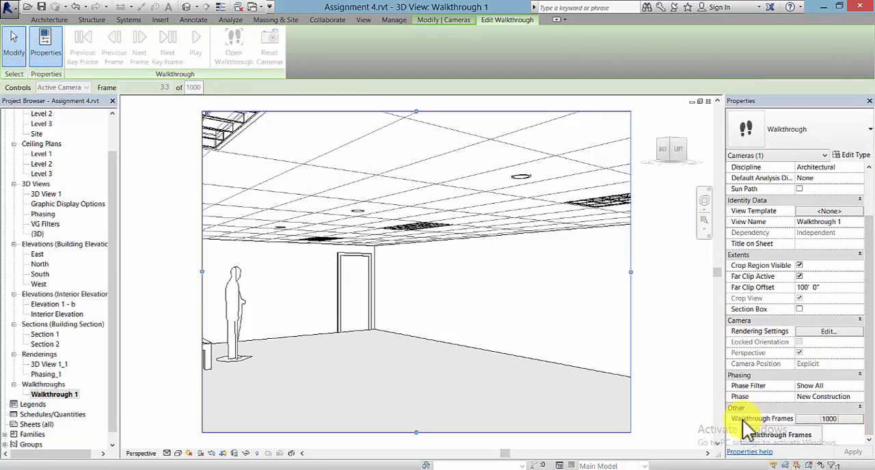
left_click(827, 419)
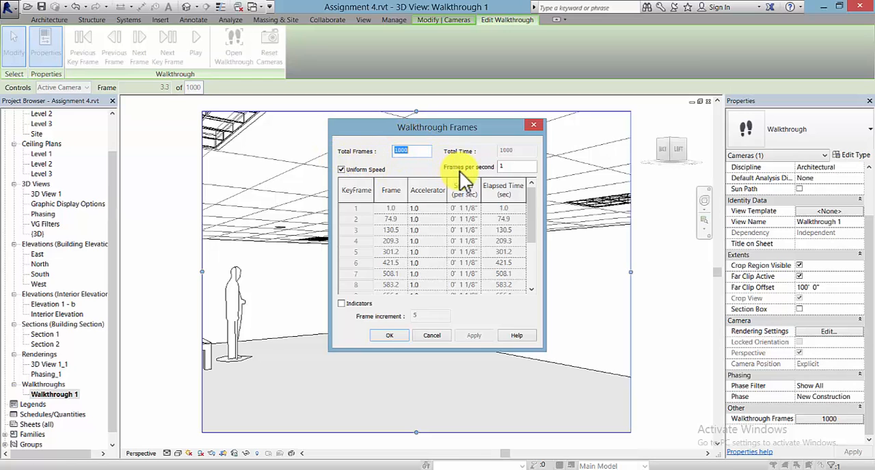
left_click(394, 333)
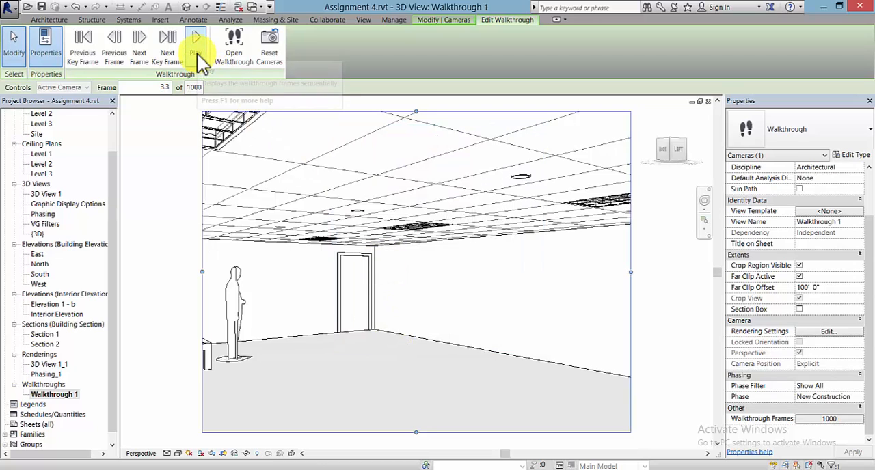
Step: Preview the walkthrough by playing it into the showroom, stop the playback, and play it again
left_click(197, 48)
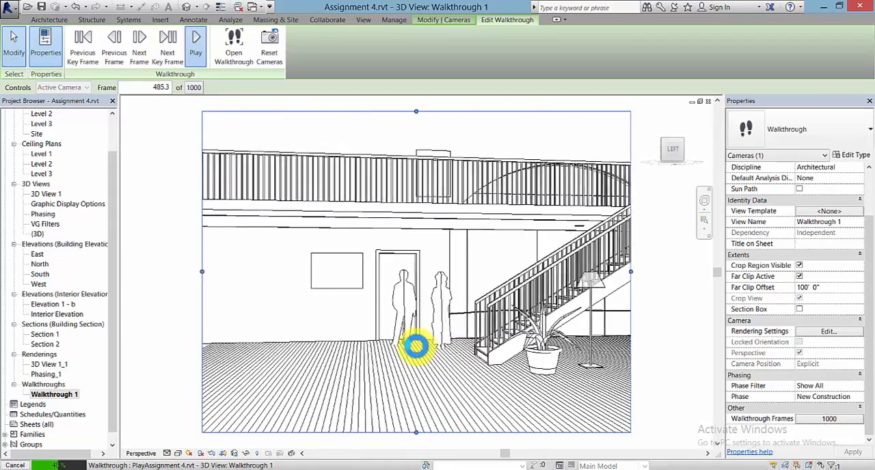
key("Escape")
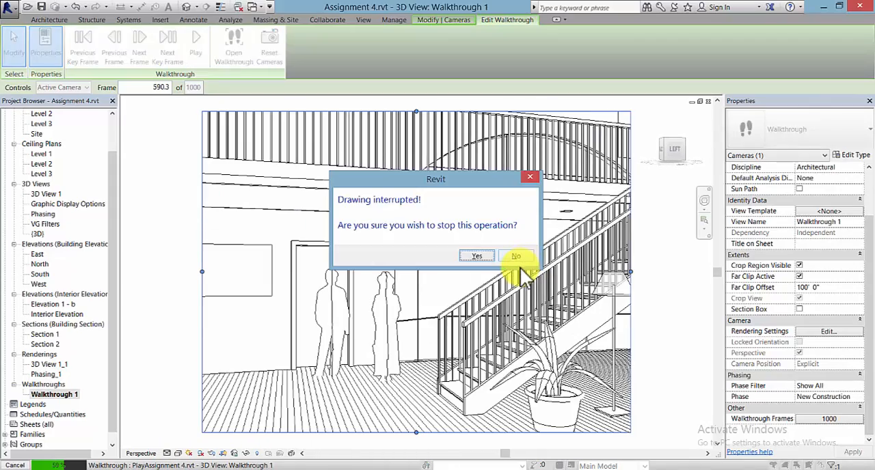
left_click(478, 257)
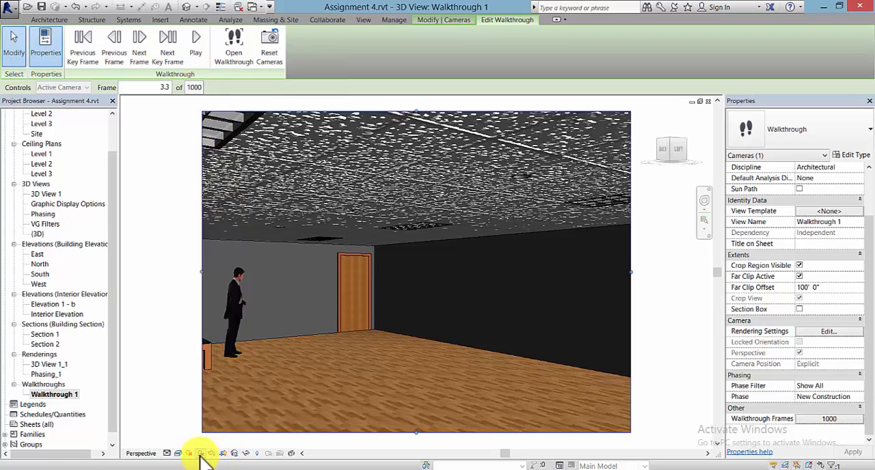
left_click(194, 50)
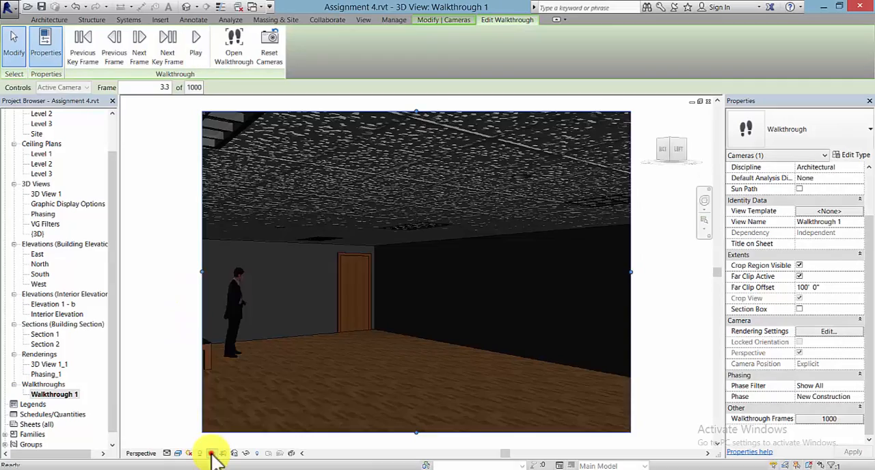
Step: Turn off shadows in the Walkthrough 1 view and leave its crop boundary unselected
left_click(212, 454)
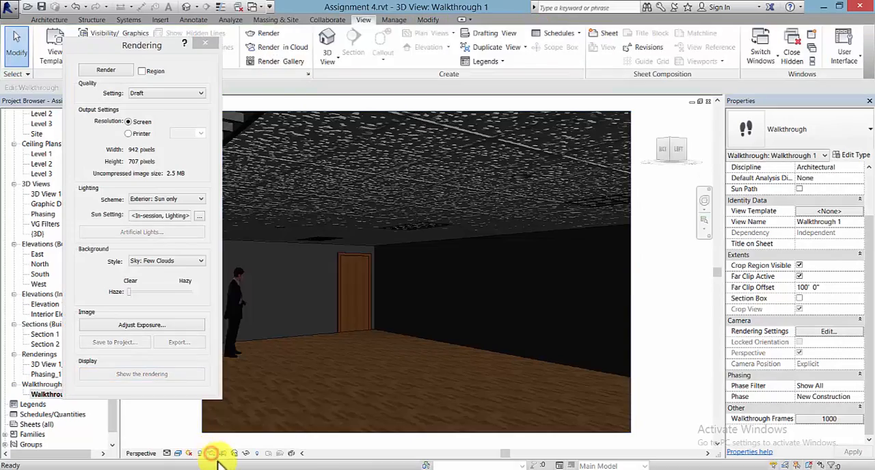
left_click(200, 454)
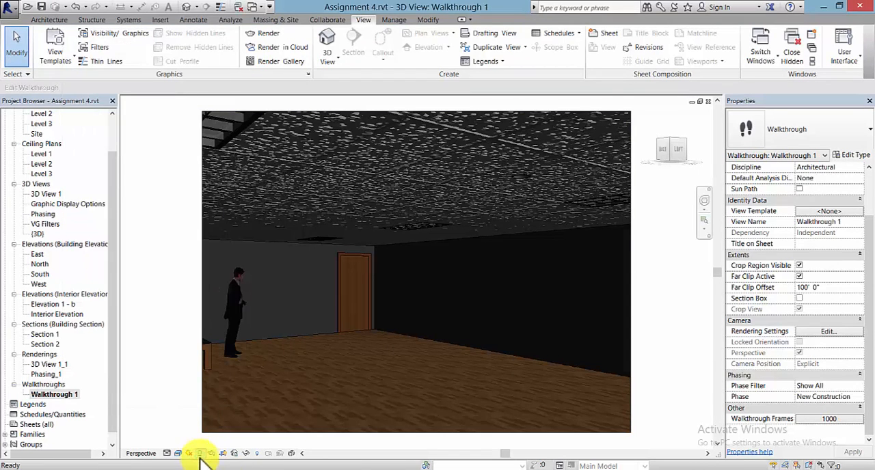
left_click(71, 395)
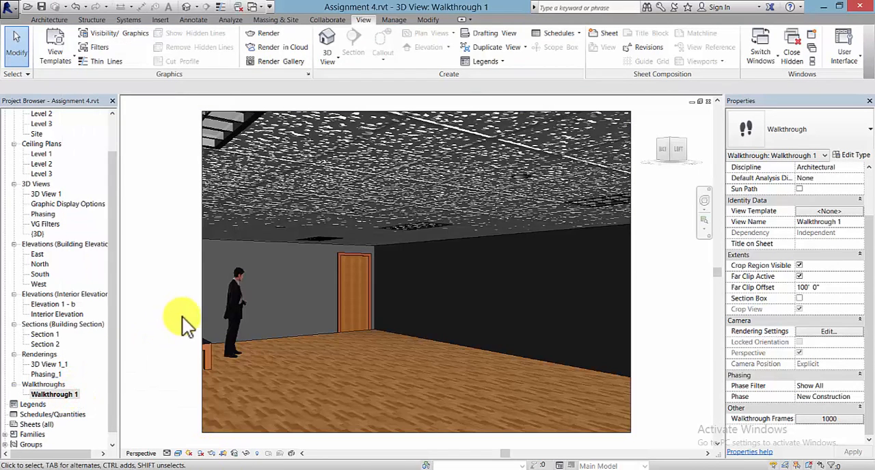
left_click(202, 324)
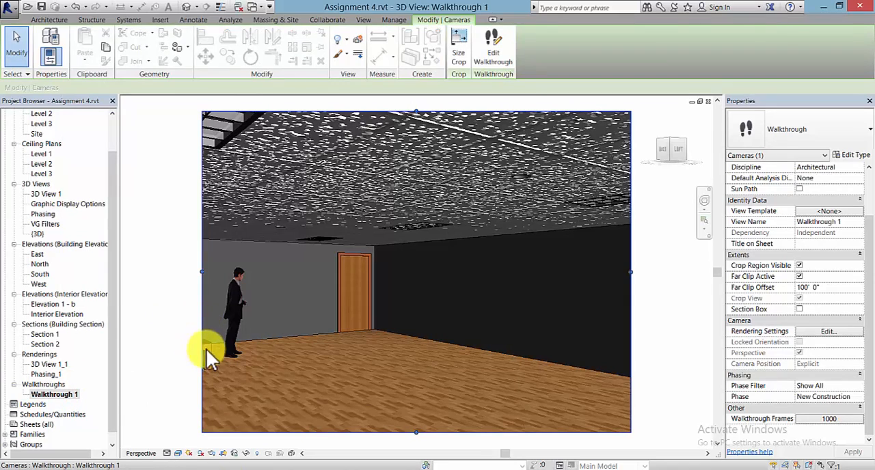
key("Escape")
Step: Export the walkthrough as an animation with all frames at 1 frame per second, Realistic with Edges style, and dimensions of 576 by 432
left_click(10, 15)
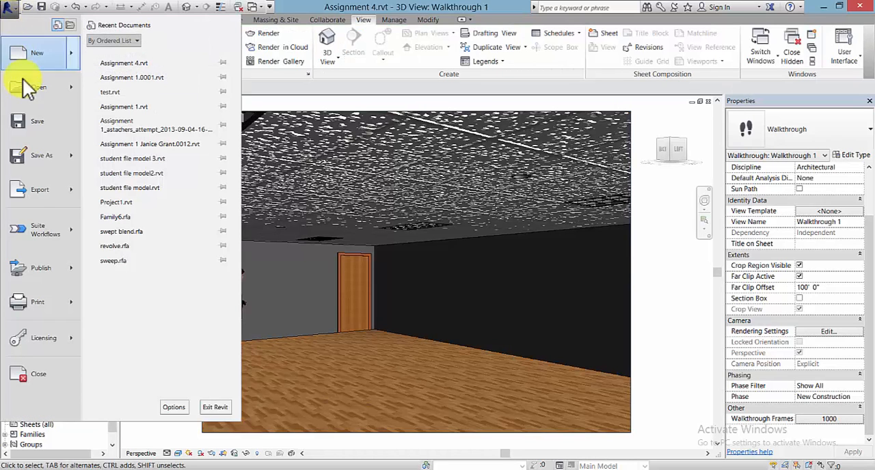
mouse_move(39, 190)
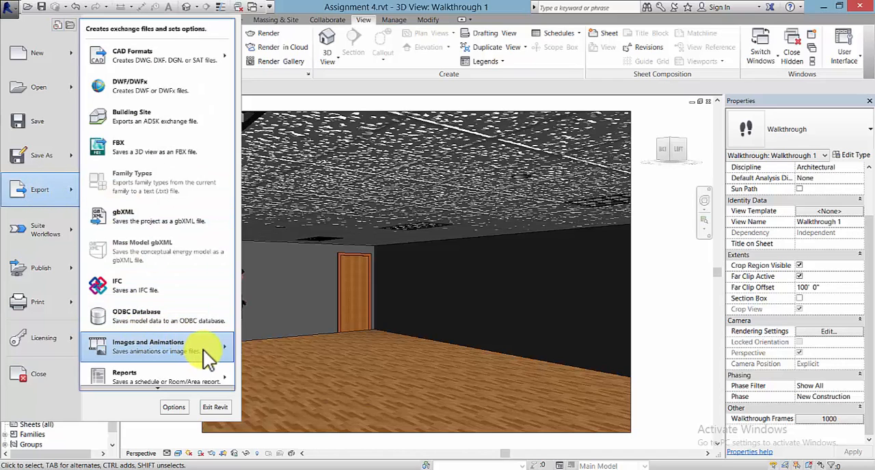
mouse_move(204, 348)
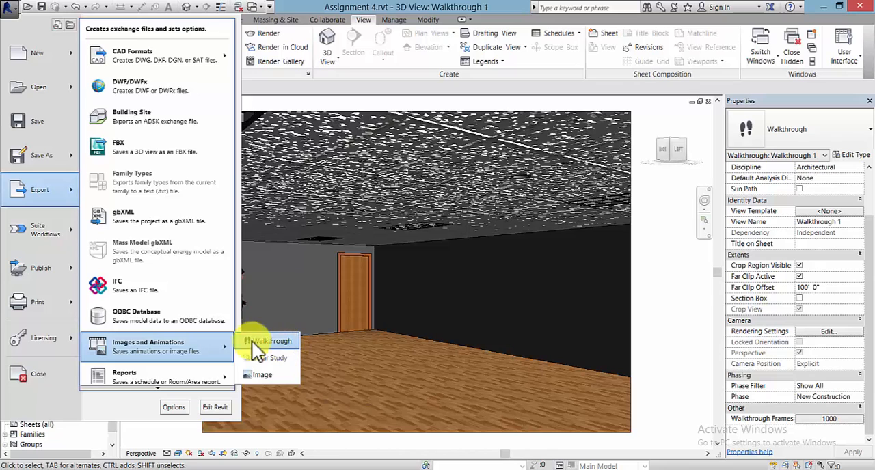
left_click(276, 341)
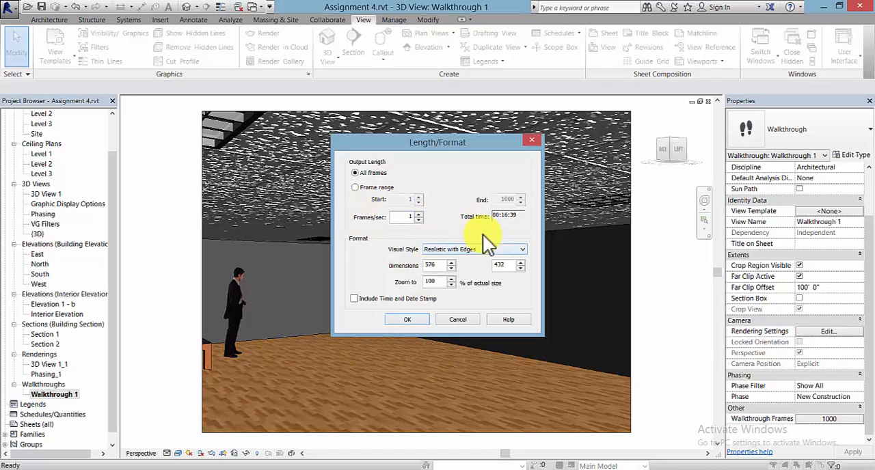
left_click(418, 320)
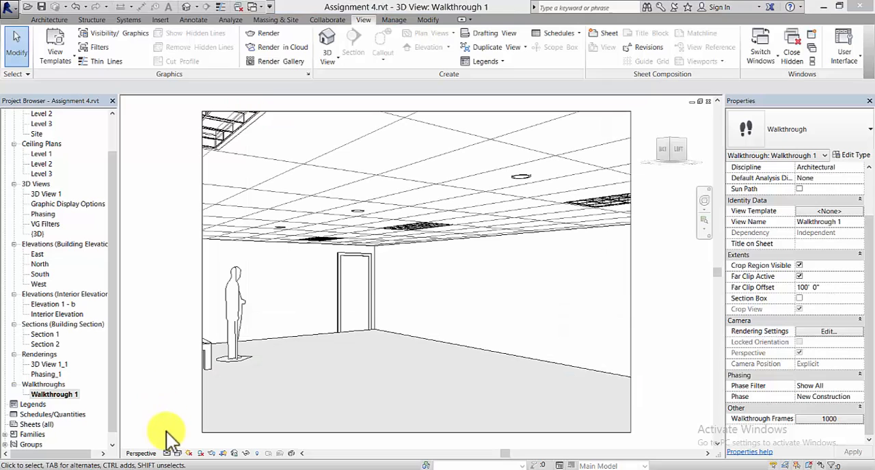
Step: Set the Walkthrough 1 view to the Hidden Line visual style and apply Wide Lines silhouettes in its graphic display options
left_click(177, 454)
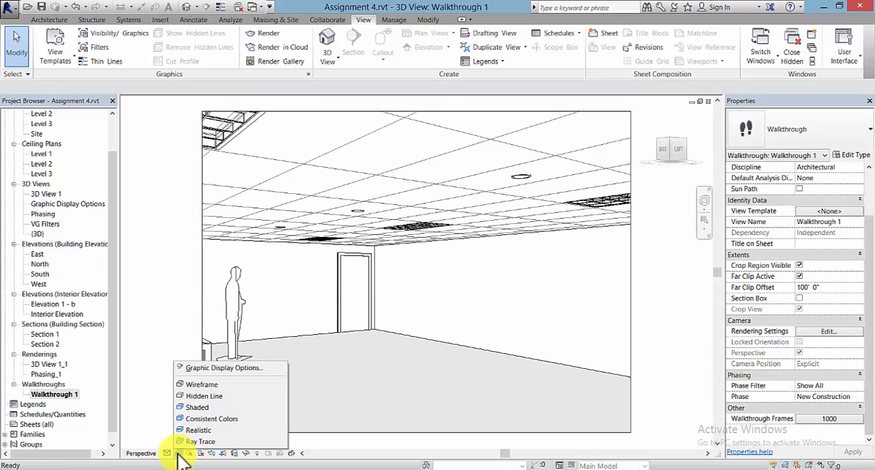
left_click(226, 396)
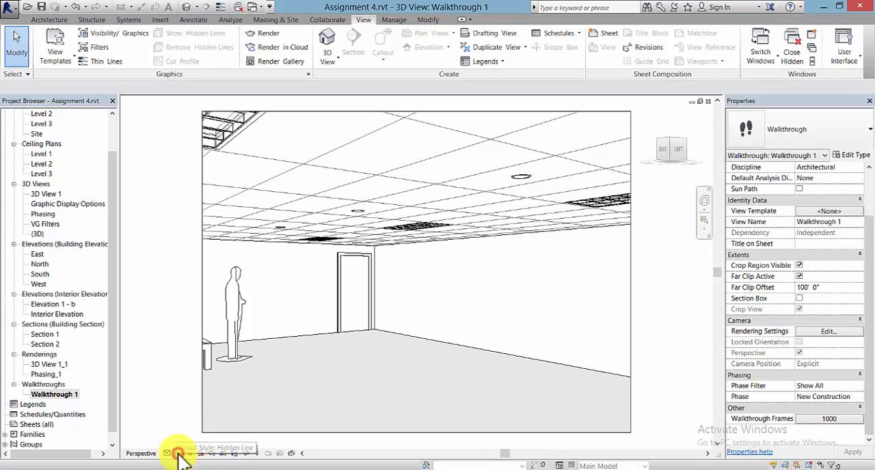
left_click(179, 454)
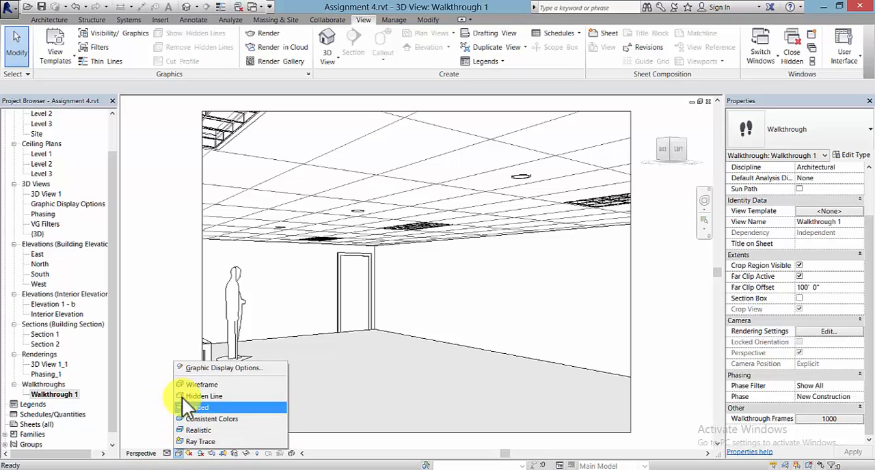
left_click(263, 369)
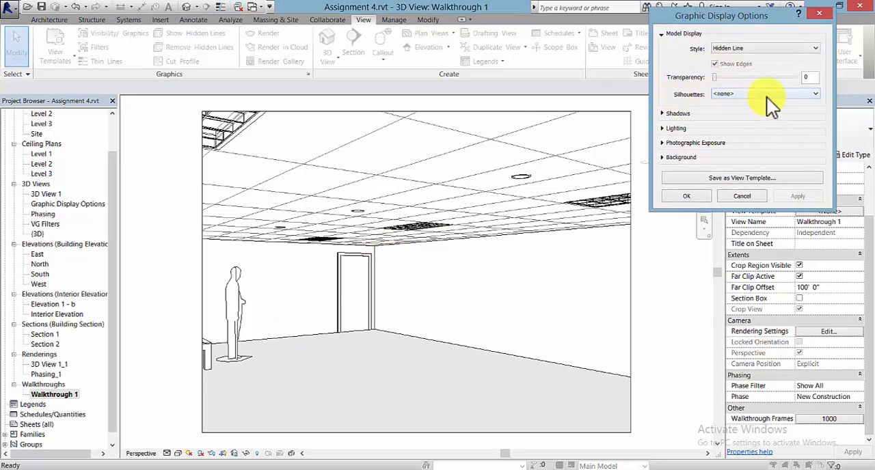
left_click(799, 94)
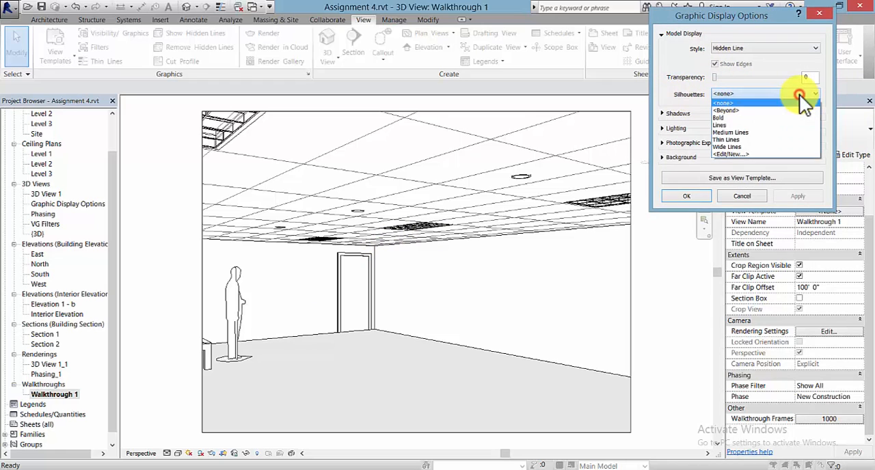
left_click(741, 147)
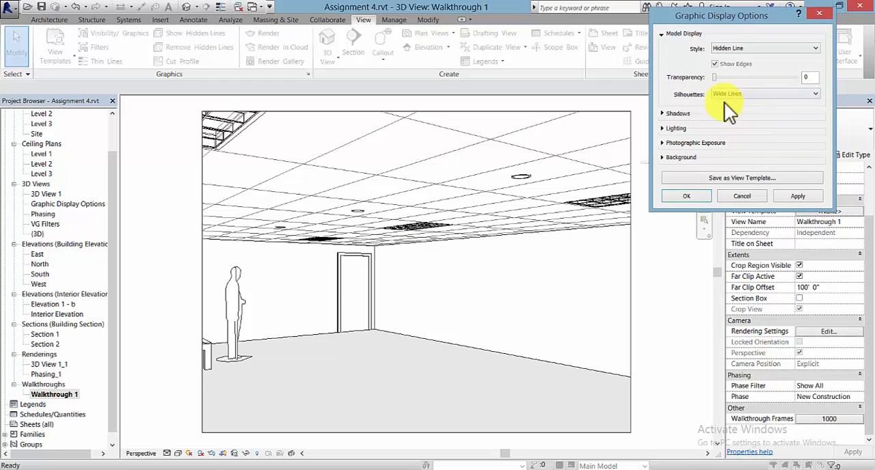
left_click(808, 194)
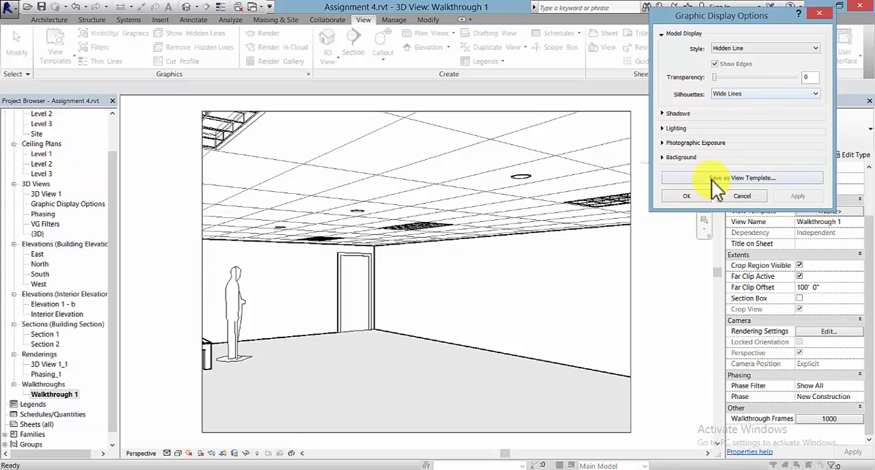
left_click(698, 198)
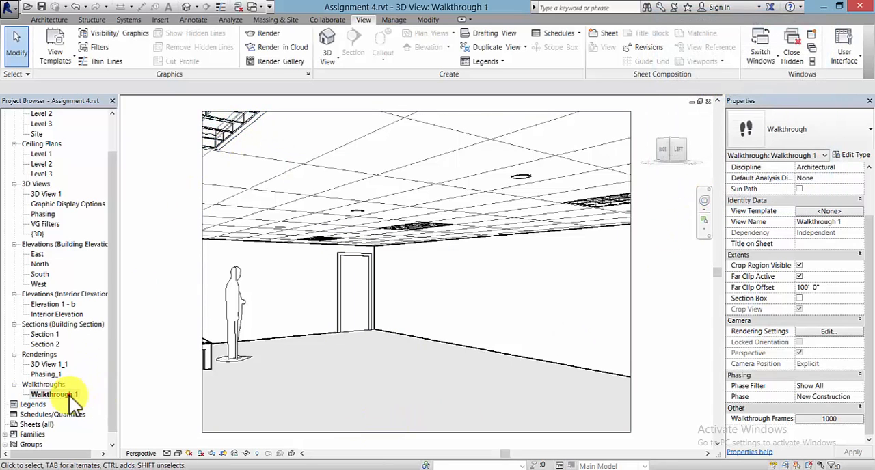
Step: Play Walkthrough 1 to preview it with the wide silhouette lines
left_click(194, 52)
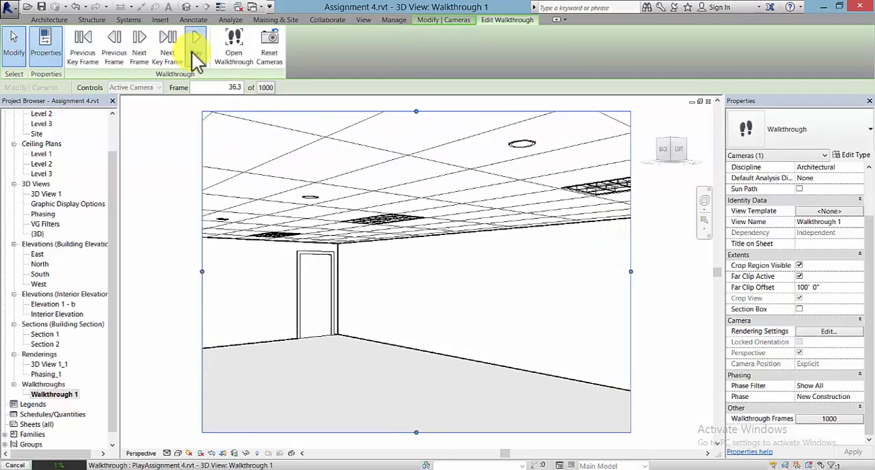